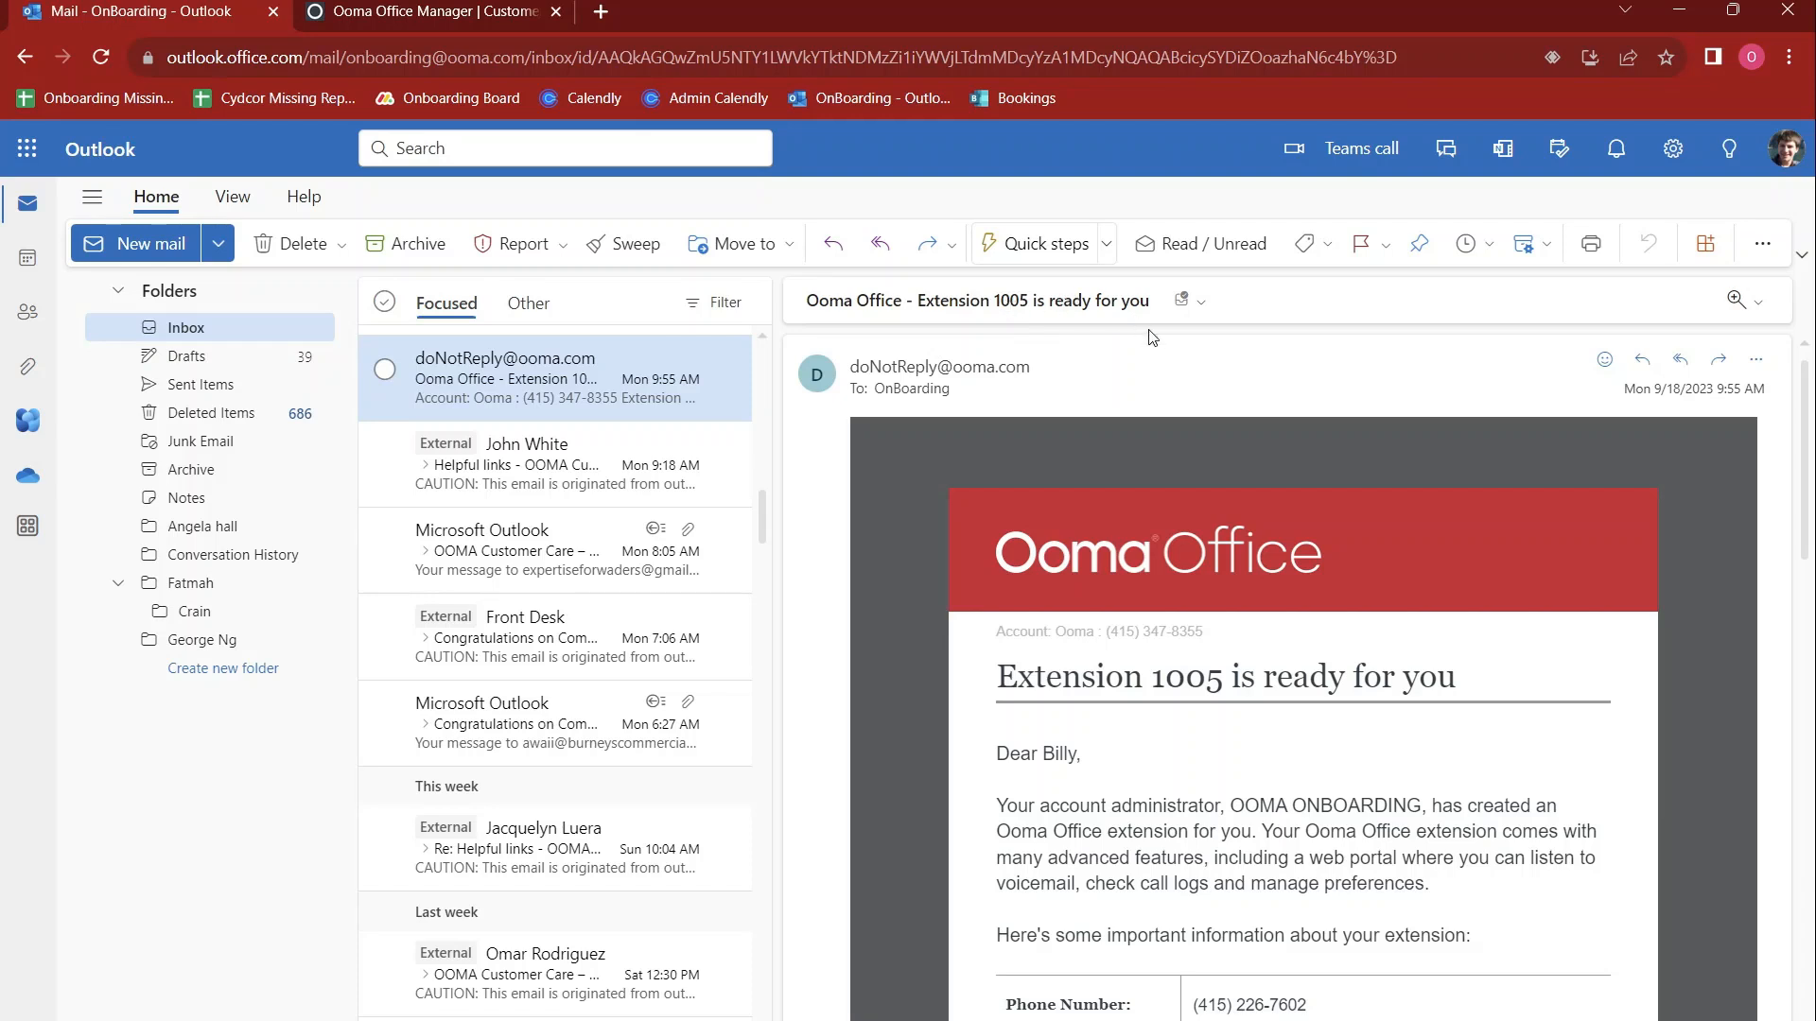
Review the phone number, extension number, setup link and mobile app download links in the extension-ready email
scroll(1250, 736, "down", 1)
scroll(1250, 736, "down", 1)
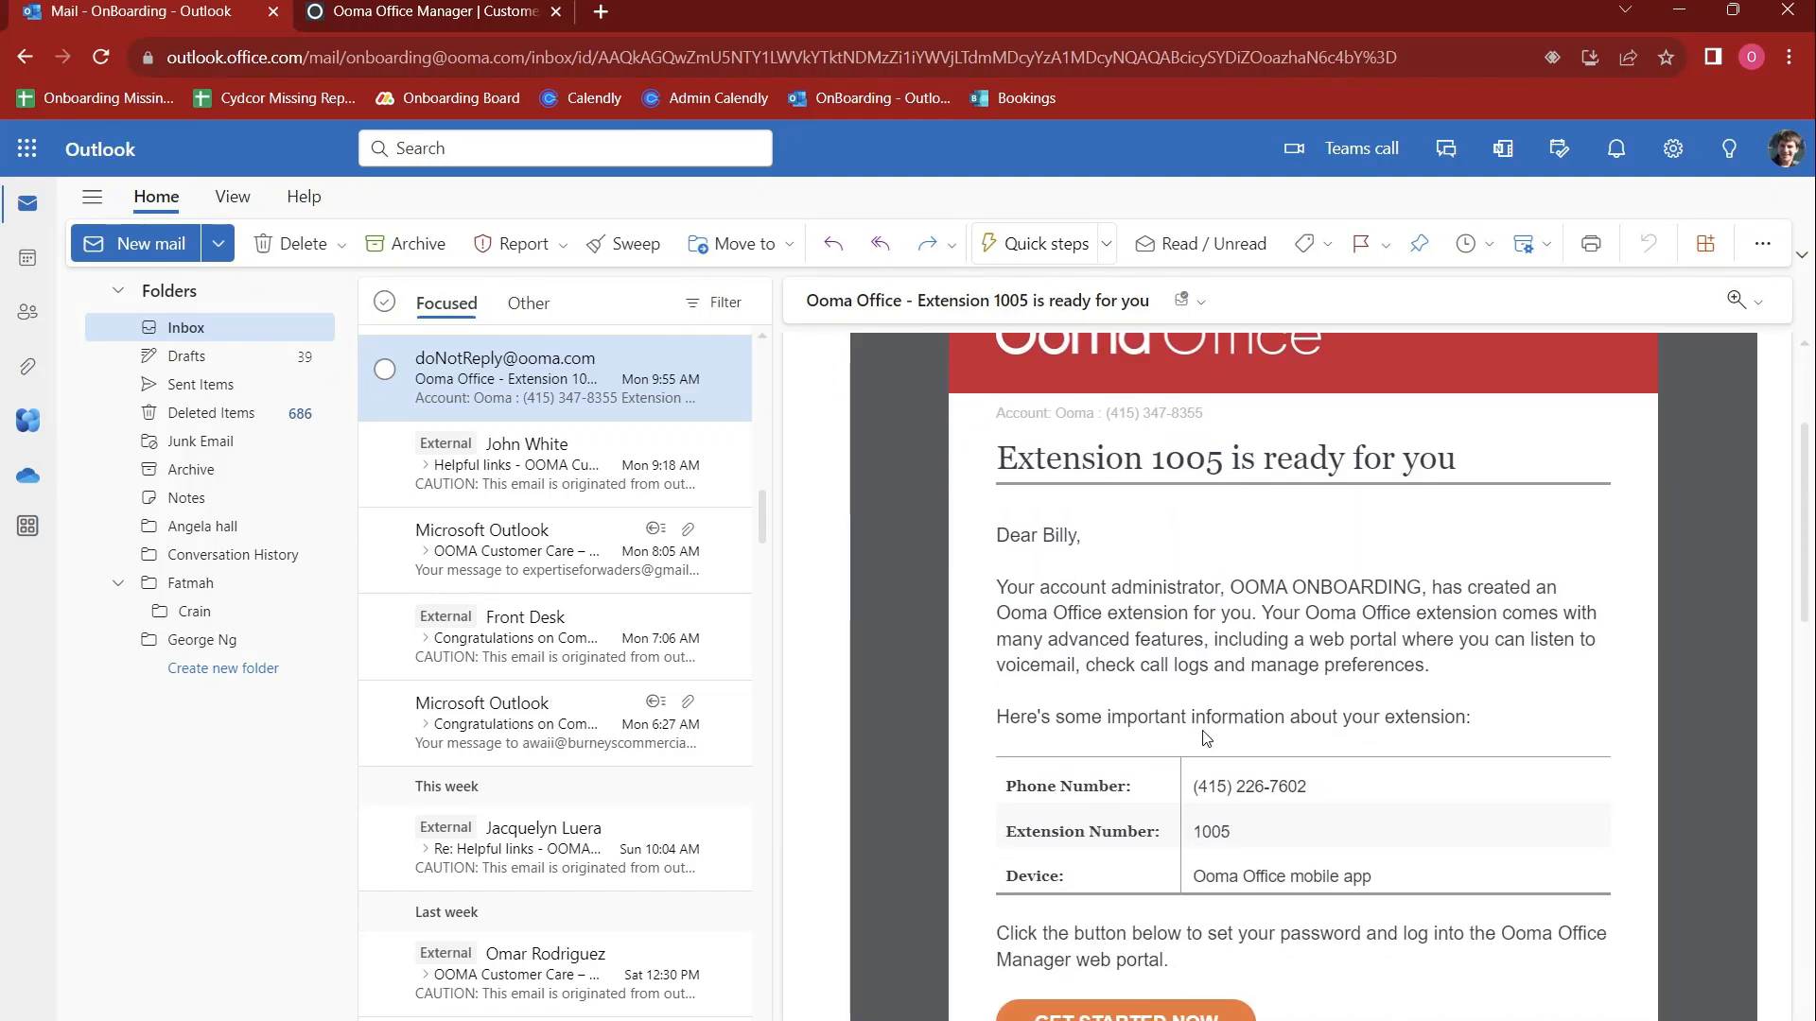
left_click_drag(1188, 788, 1317, 788)
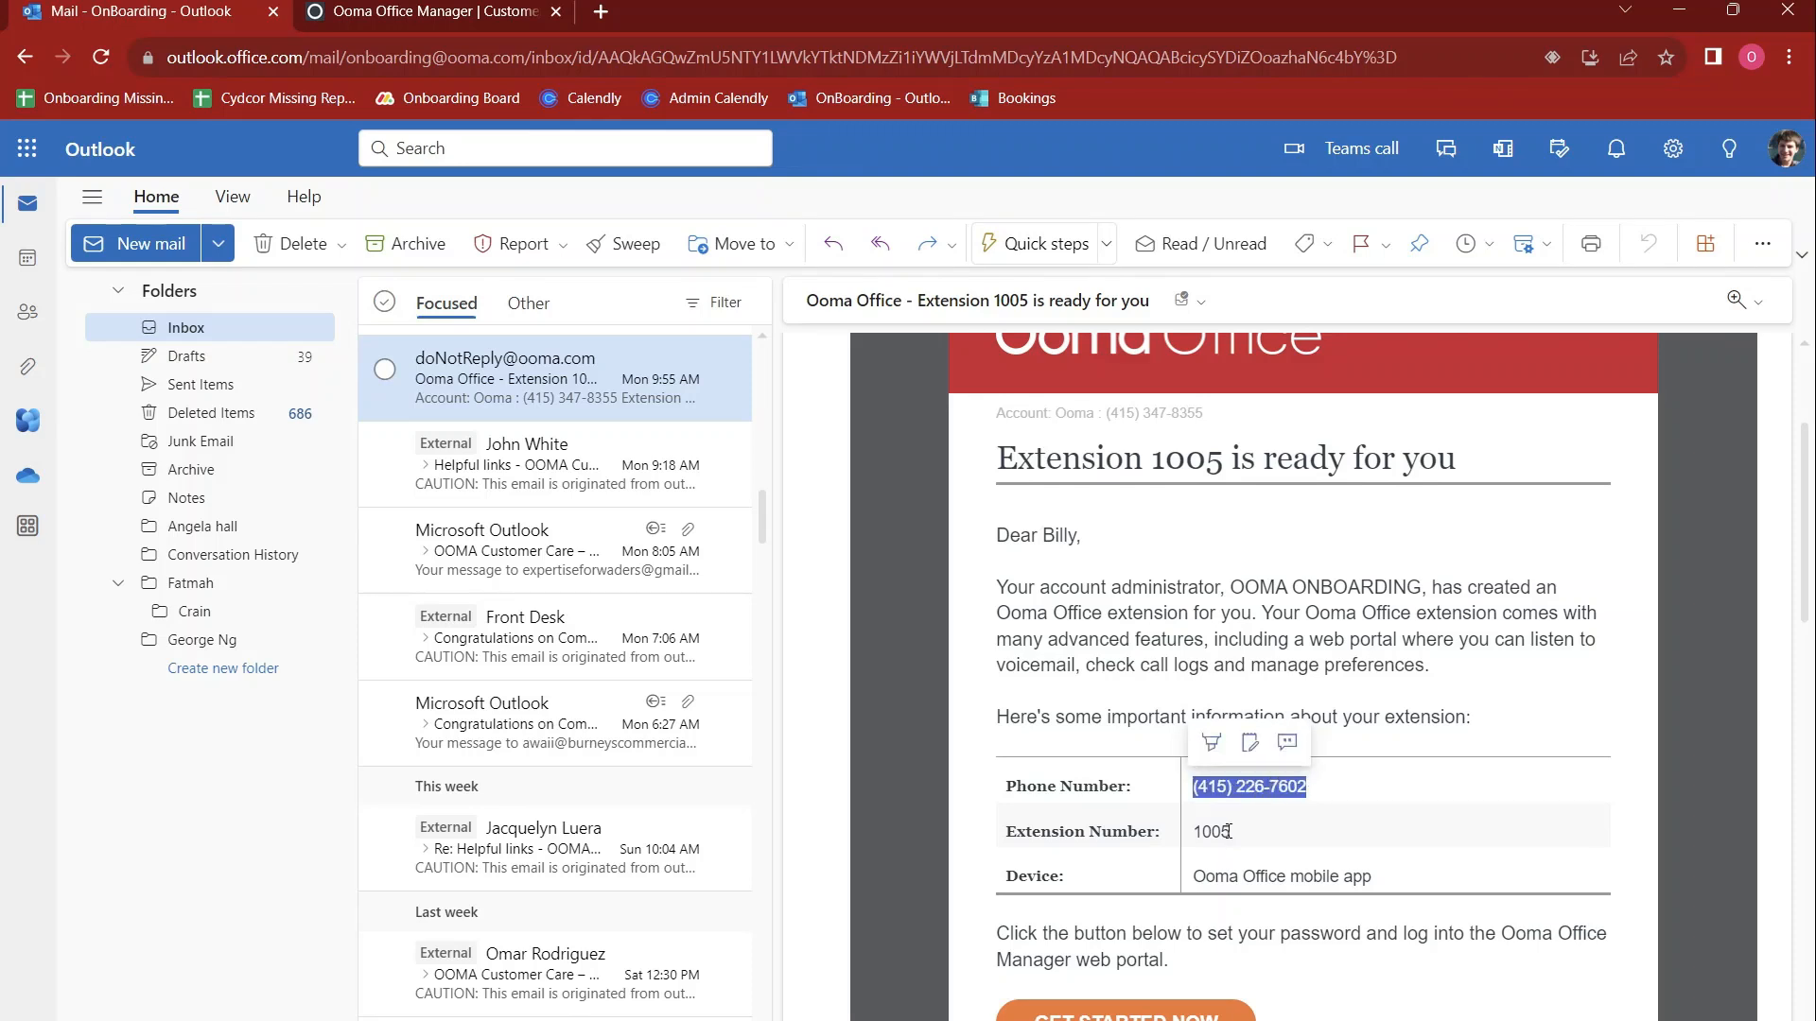
left_click_drag(1228, 832, 1191, 844)
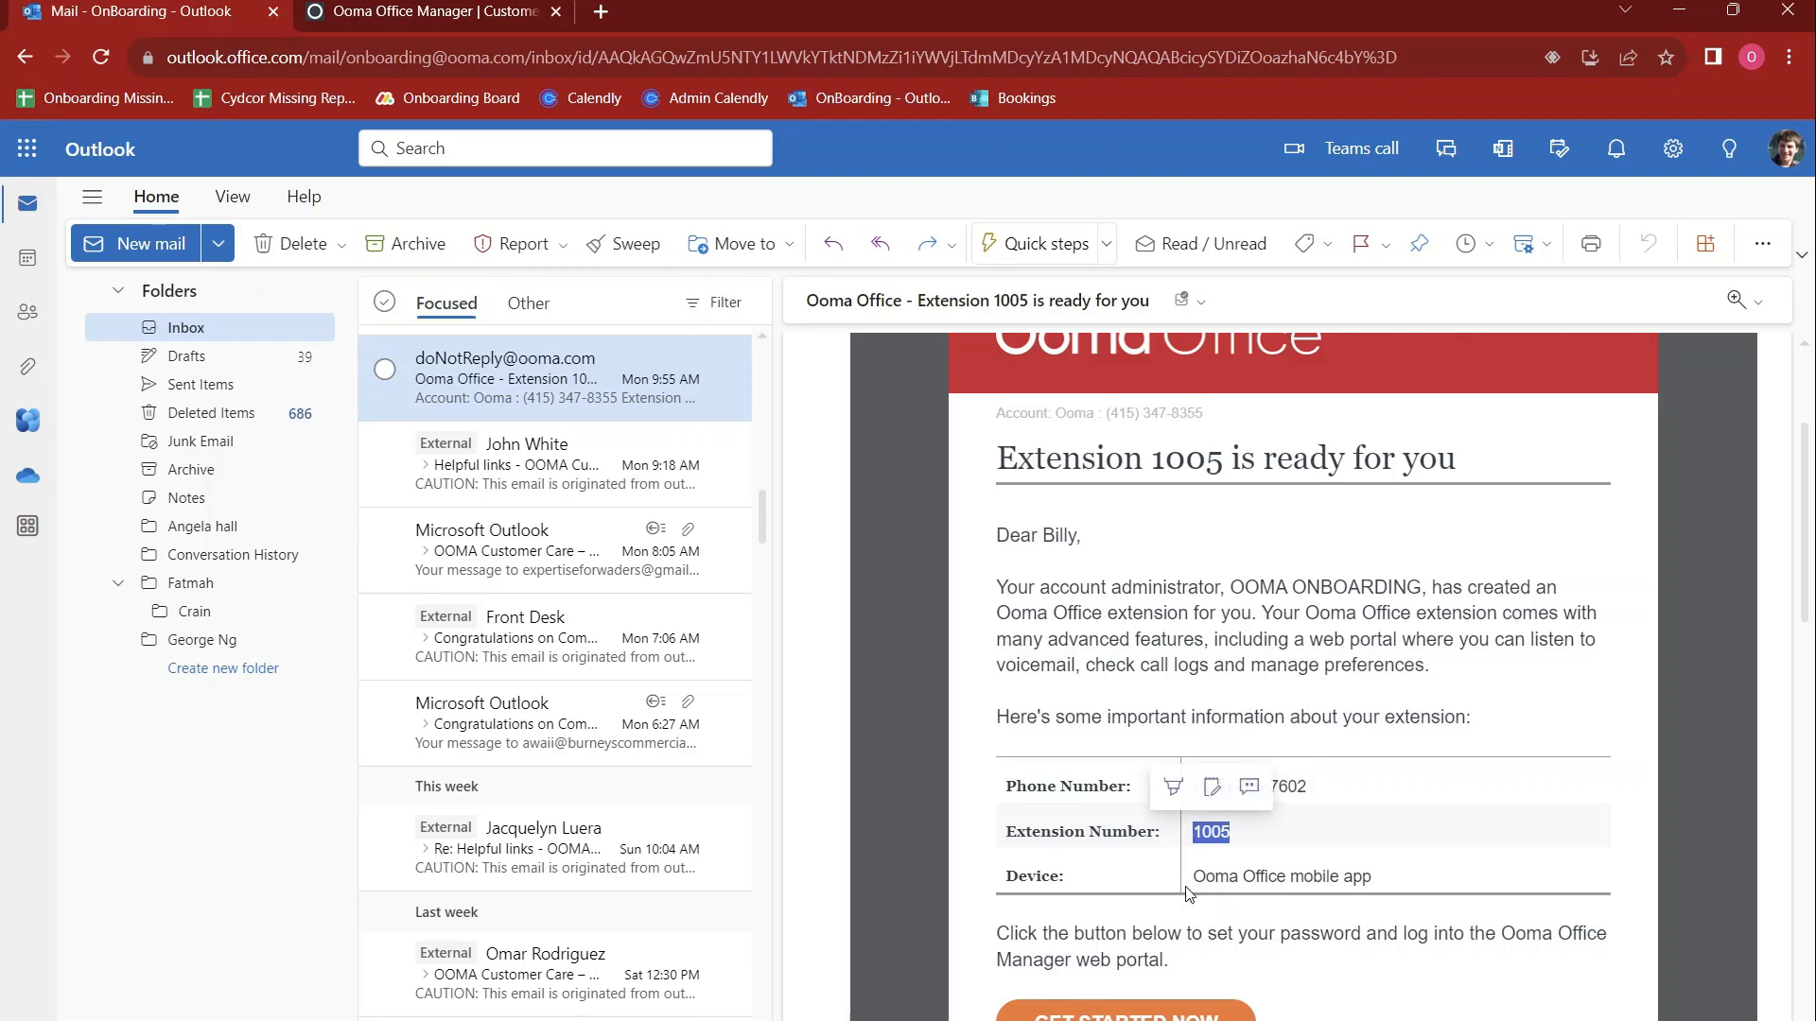
scroll(1192, 894, "down", 2)
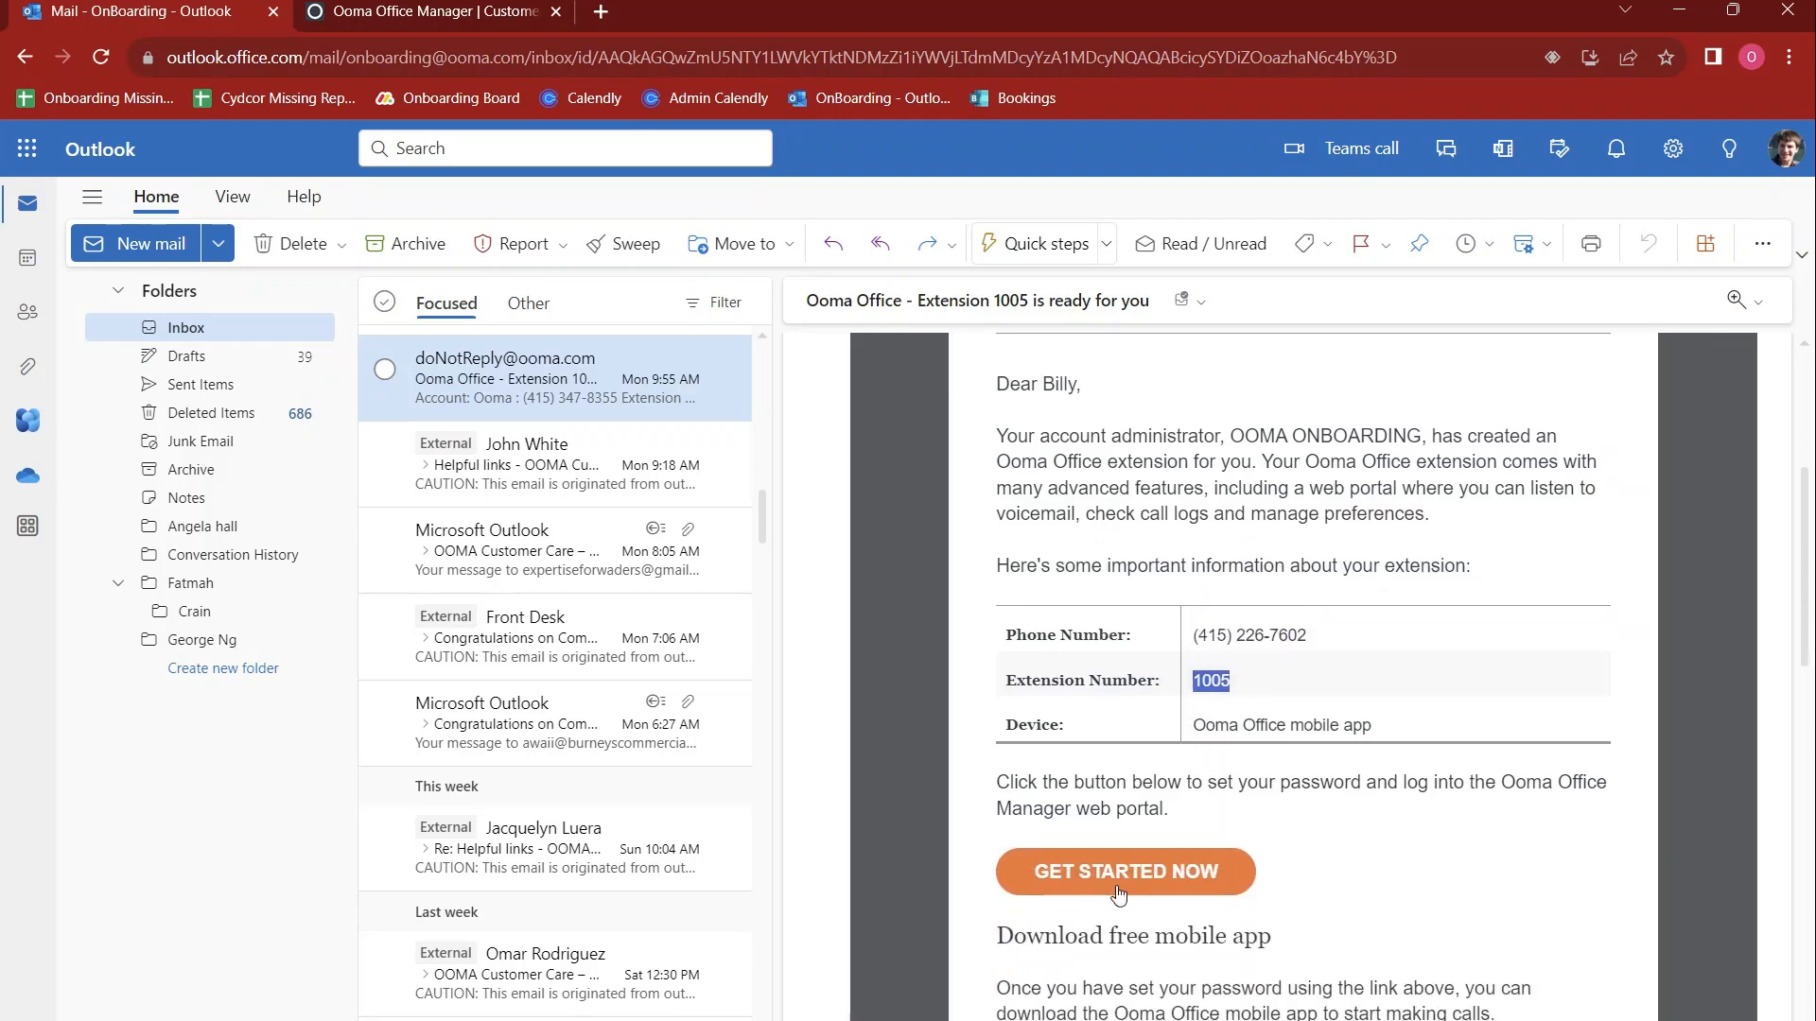
scroll(1272, 818, "down", 2)
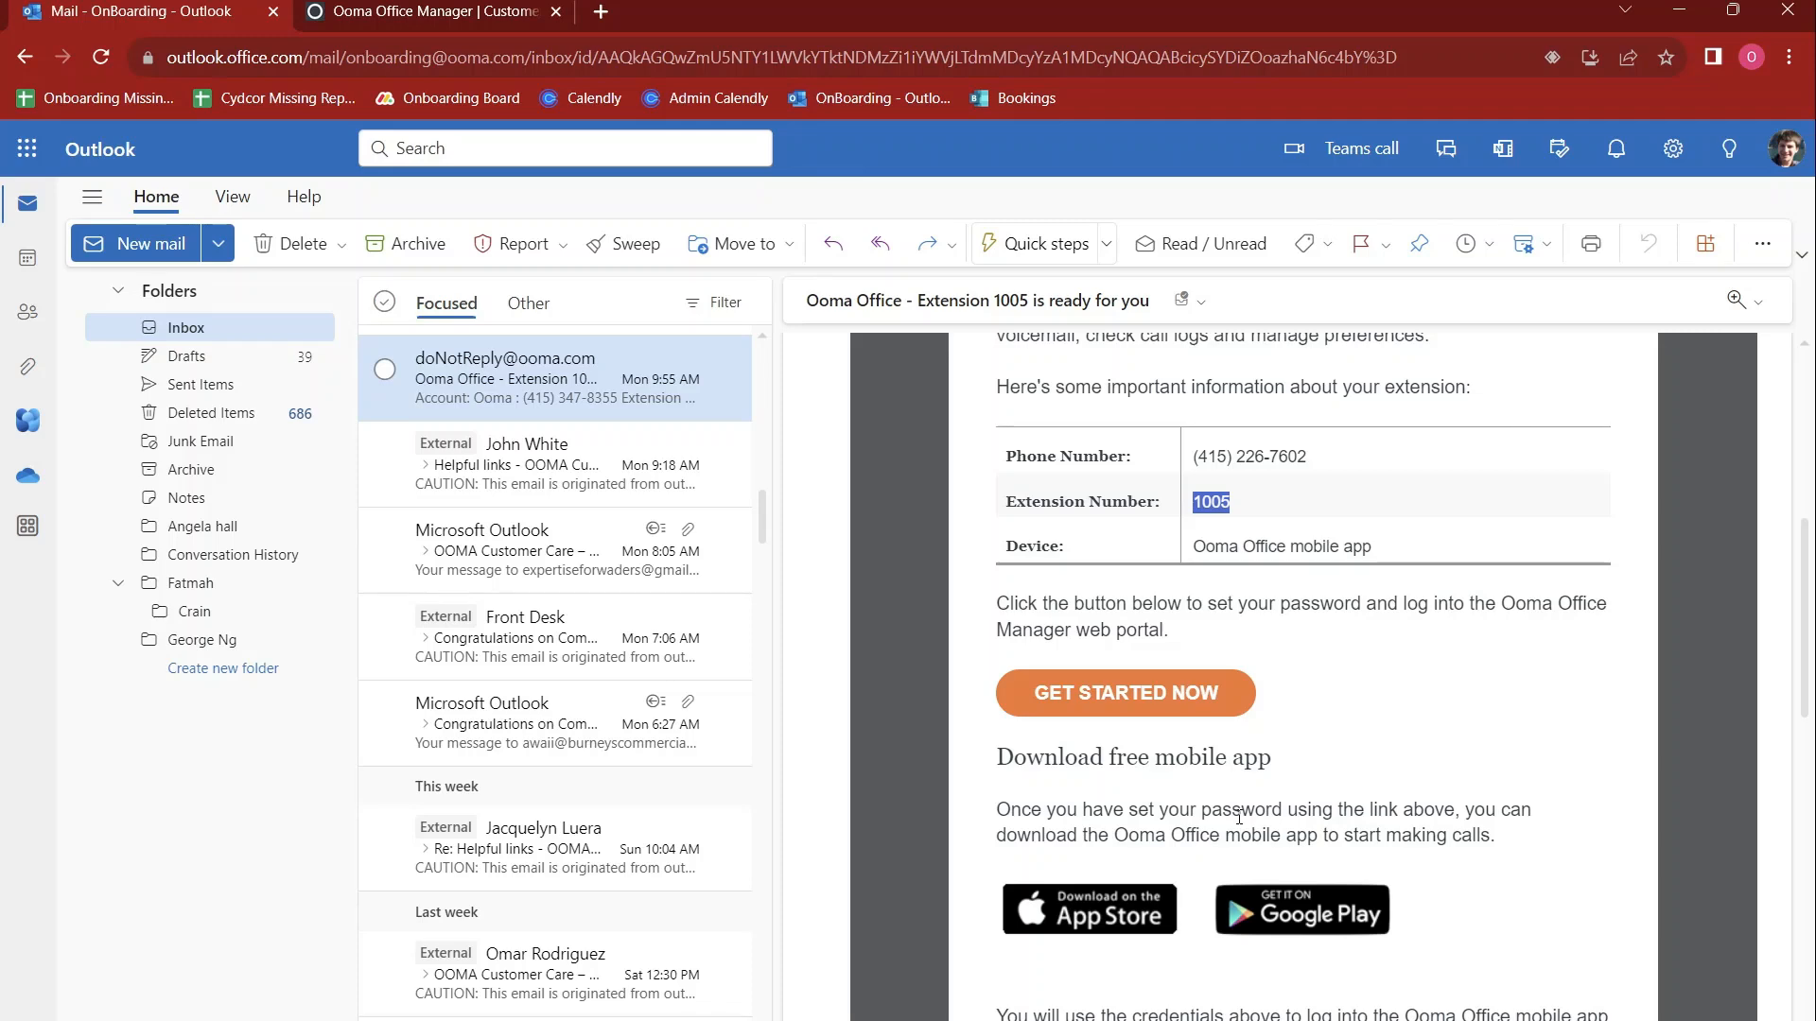
scroll(1321, 802, "down", 3)
scroll(1322, 802, "up", 1)
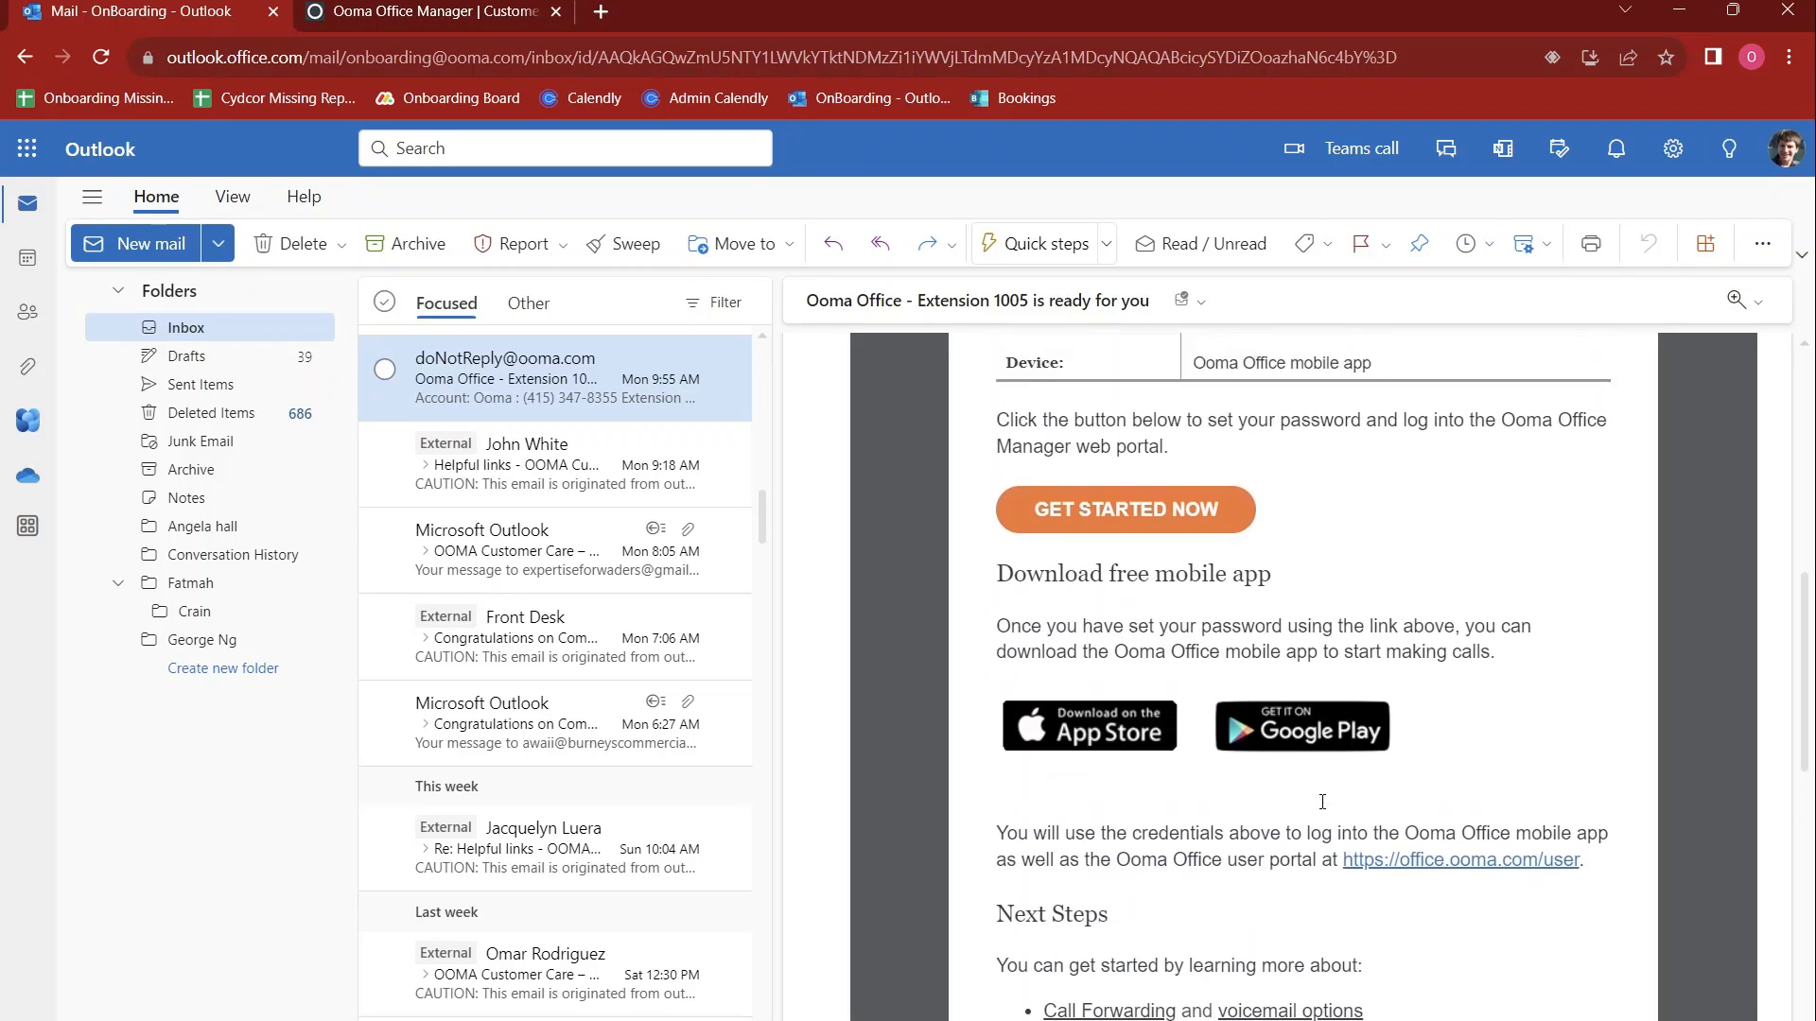
Open the web portal from the email's setup link and clear the prefilled extension and password in the user login form
left_click(1194, 527)
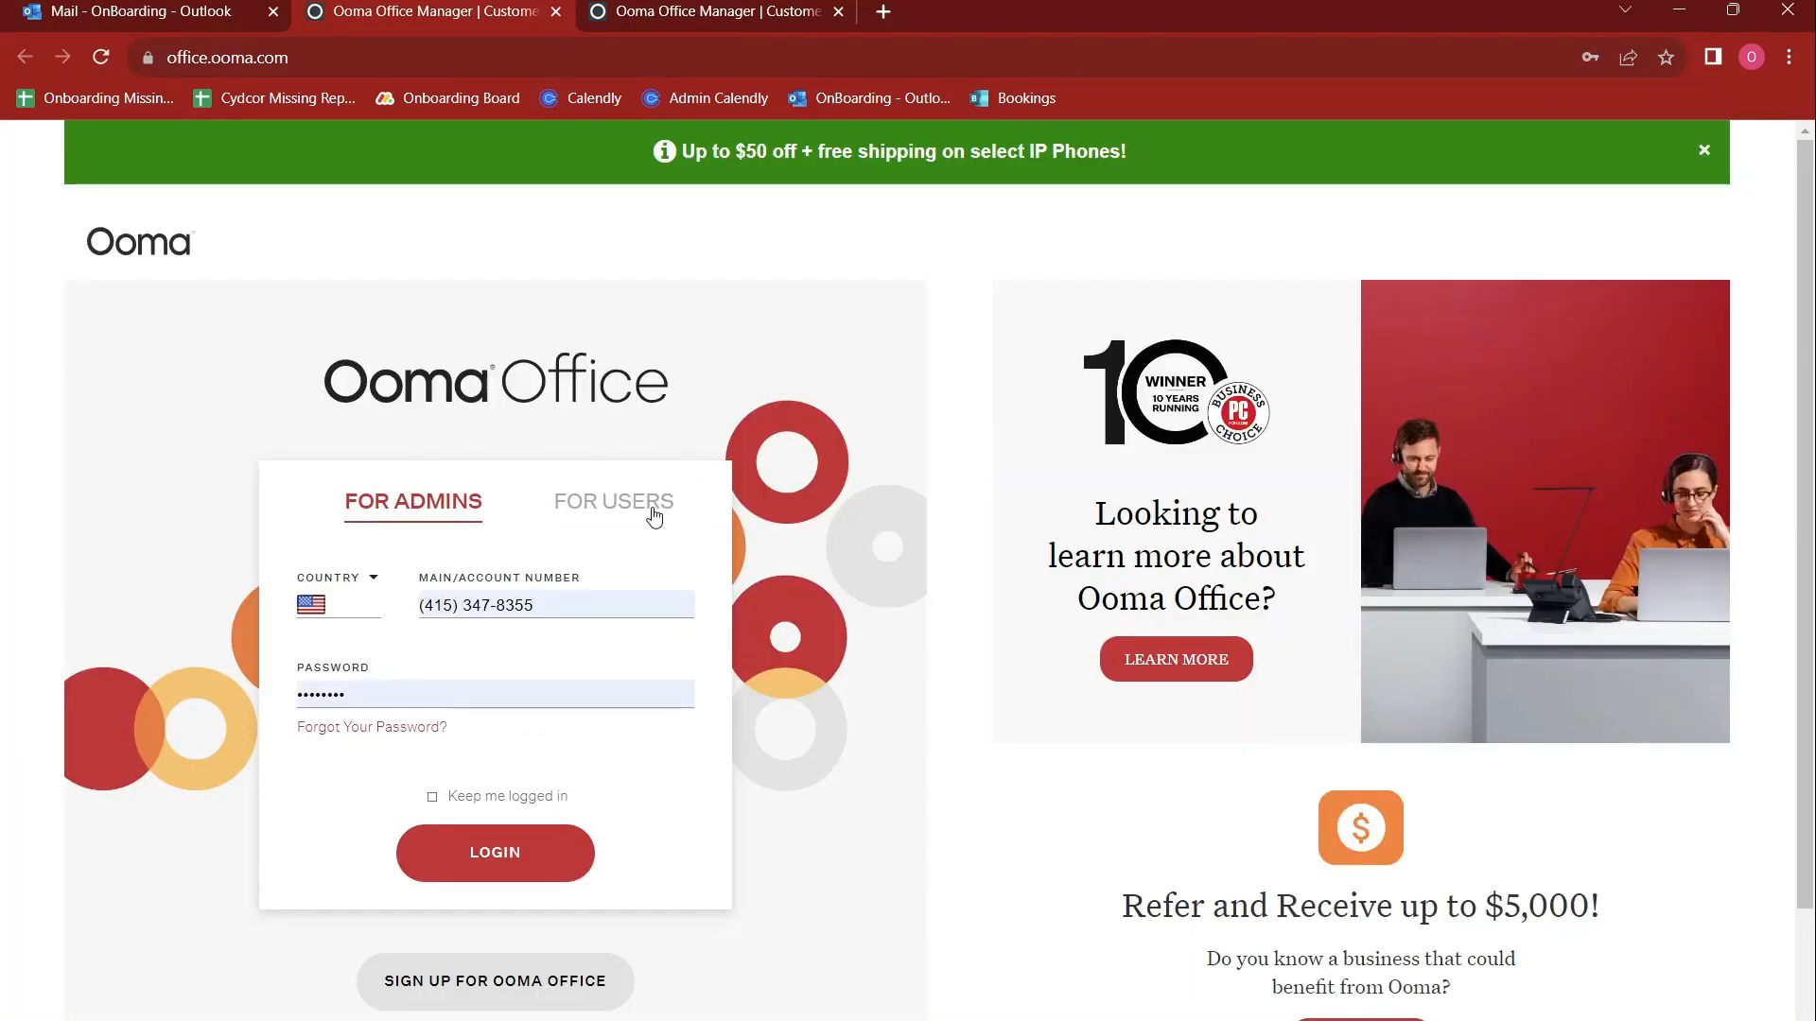
left_click(654, 515)
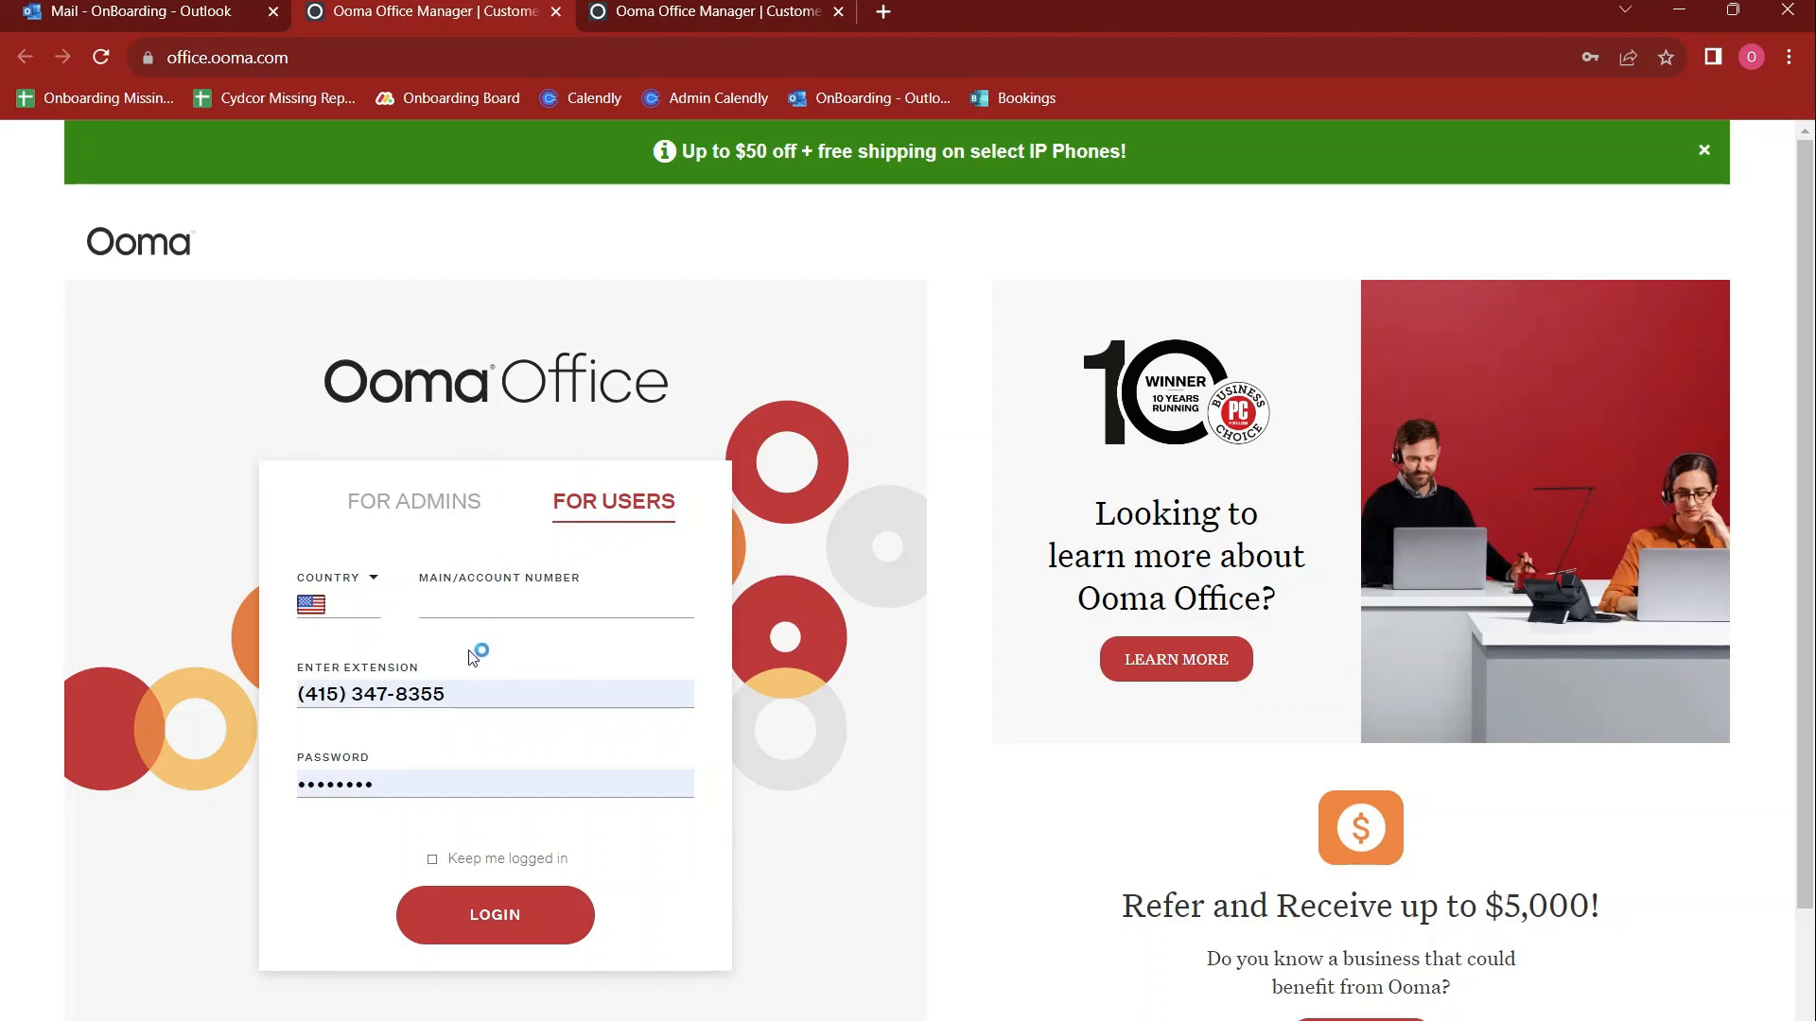
left_click_drag(494, 689, 191, 677)
key("BackSpace")
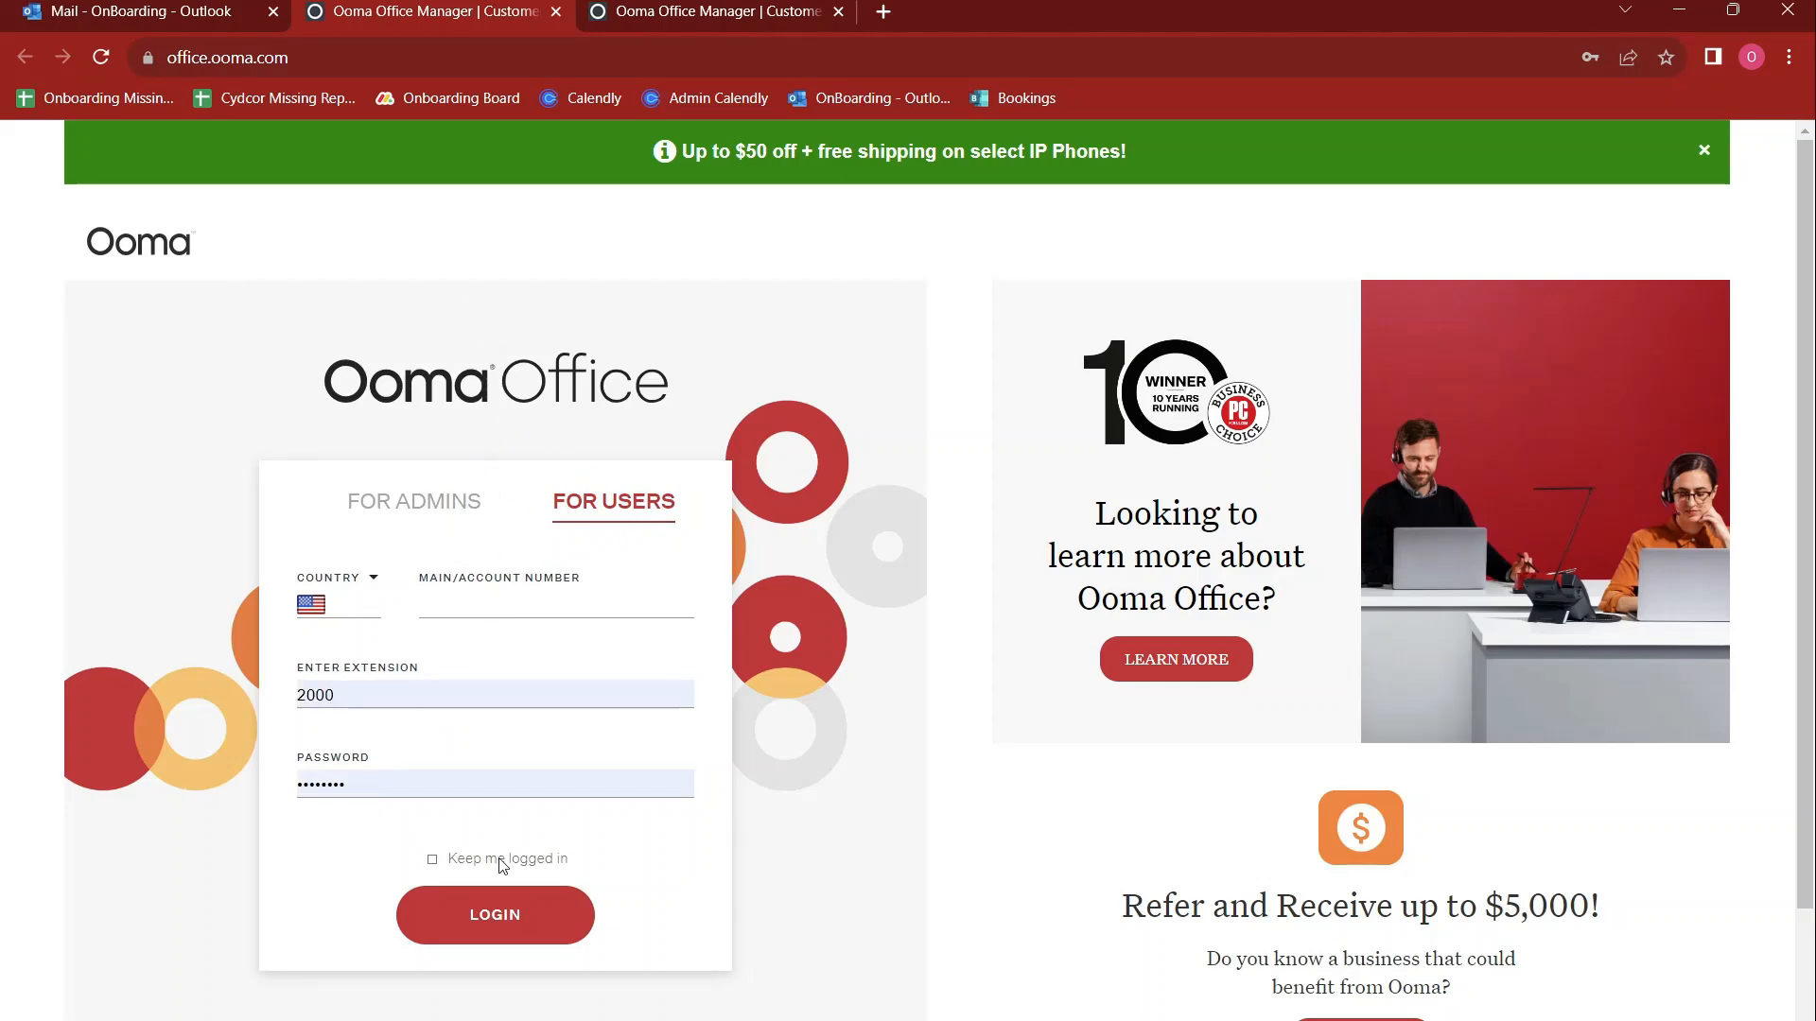
left_click_drag(492, 784, 206, 779)
key("BackSpace")
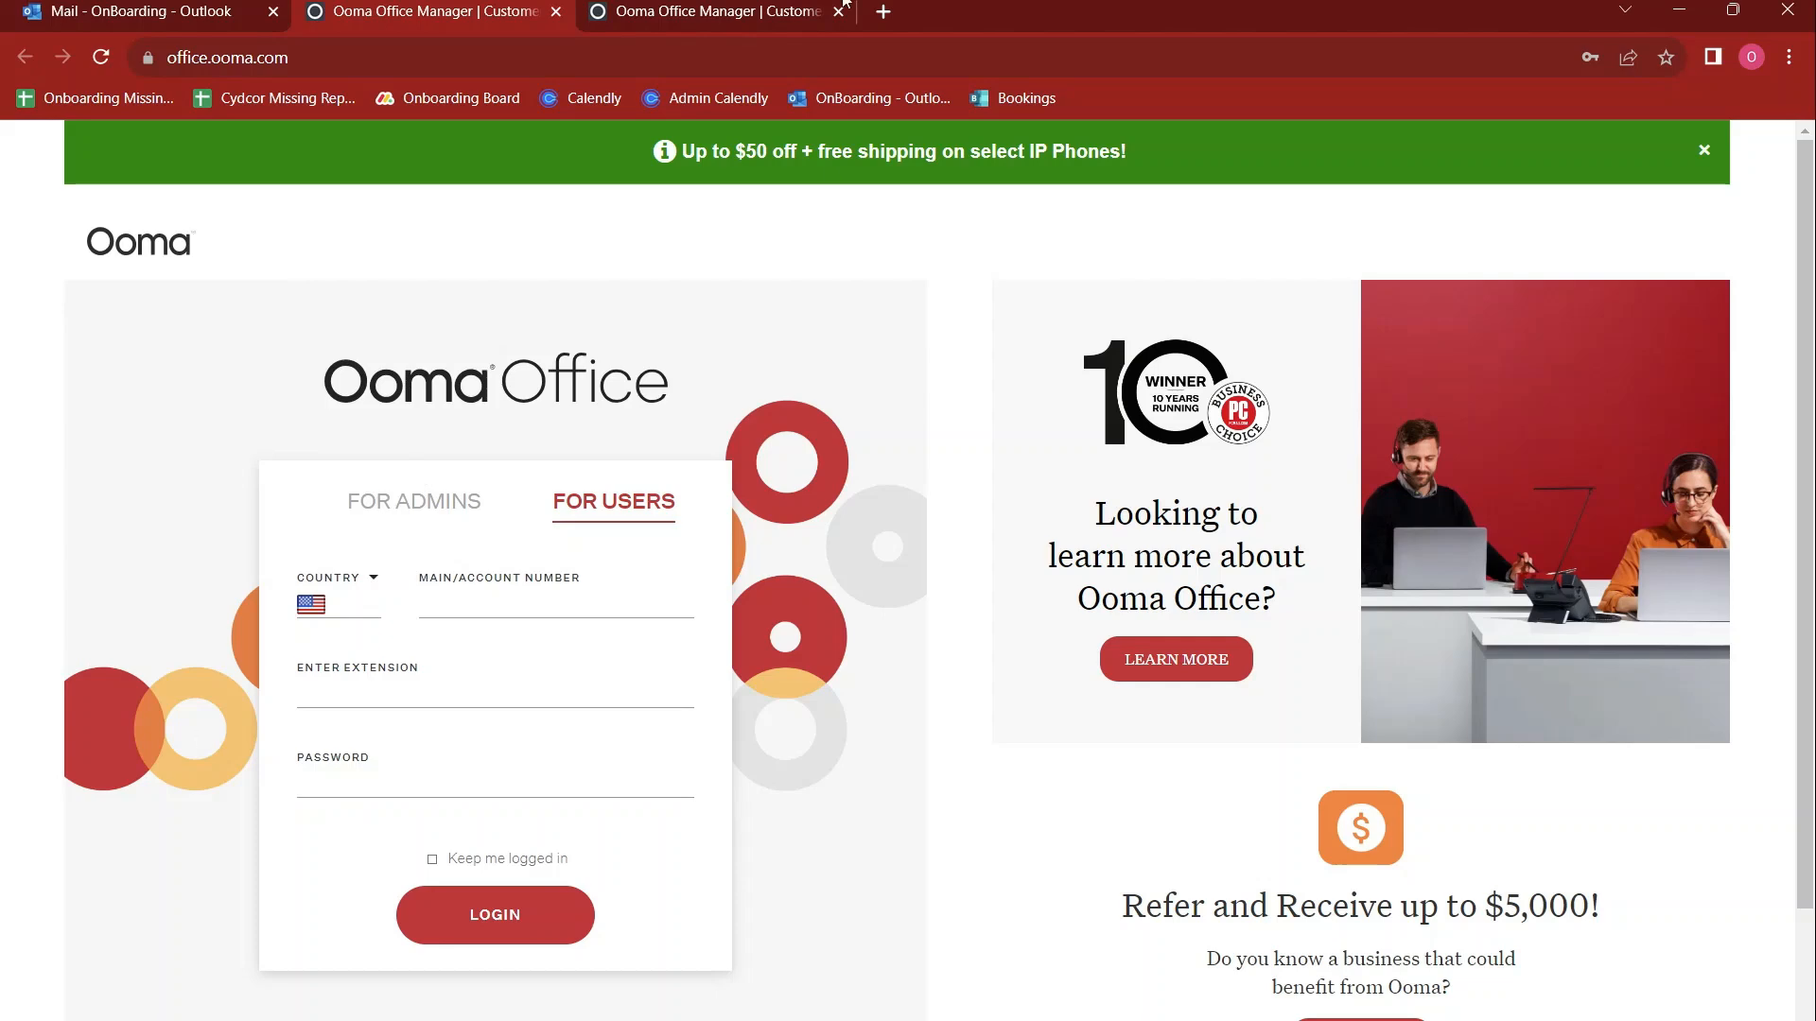
left_click(838, 11)
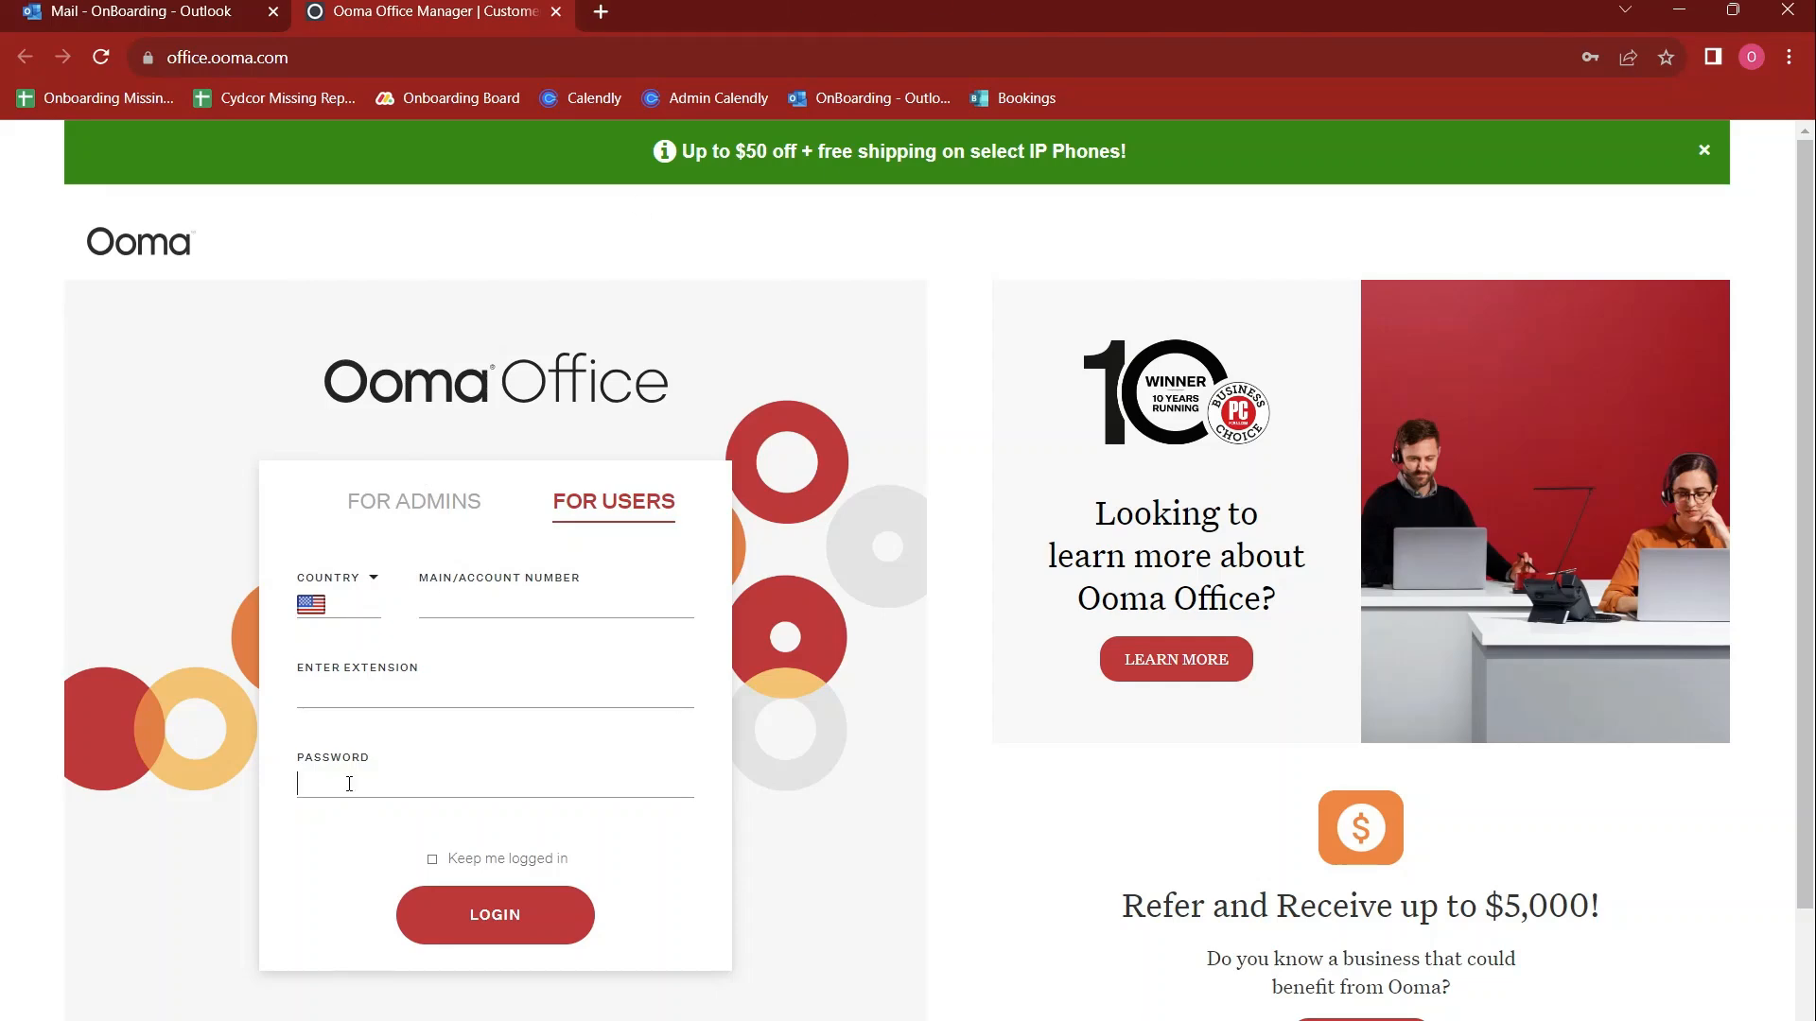
Enter the account password and the user's extension number in the user login form
type("•••••")
type("•••")
type("1005")
Copy the phone number from the extension-ready email into the portal's account number field and log in
left_click(180, 13)
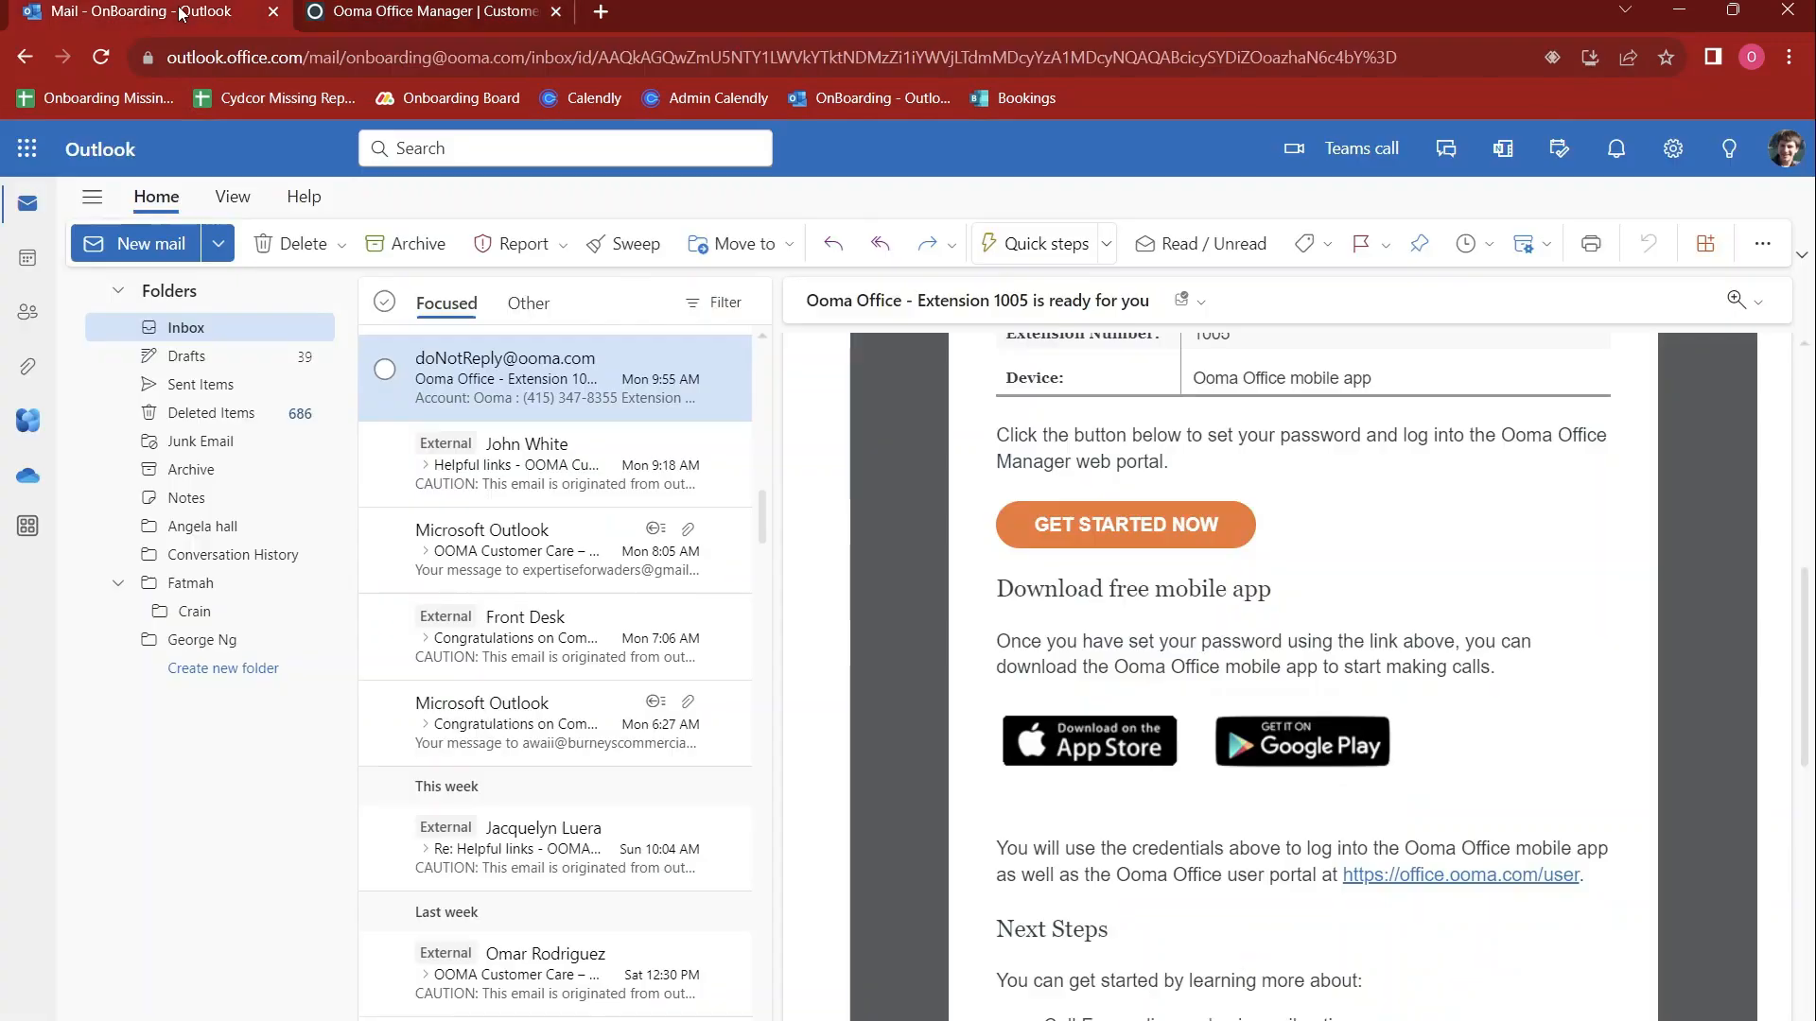
scroll(1321, 558, "up", 3)
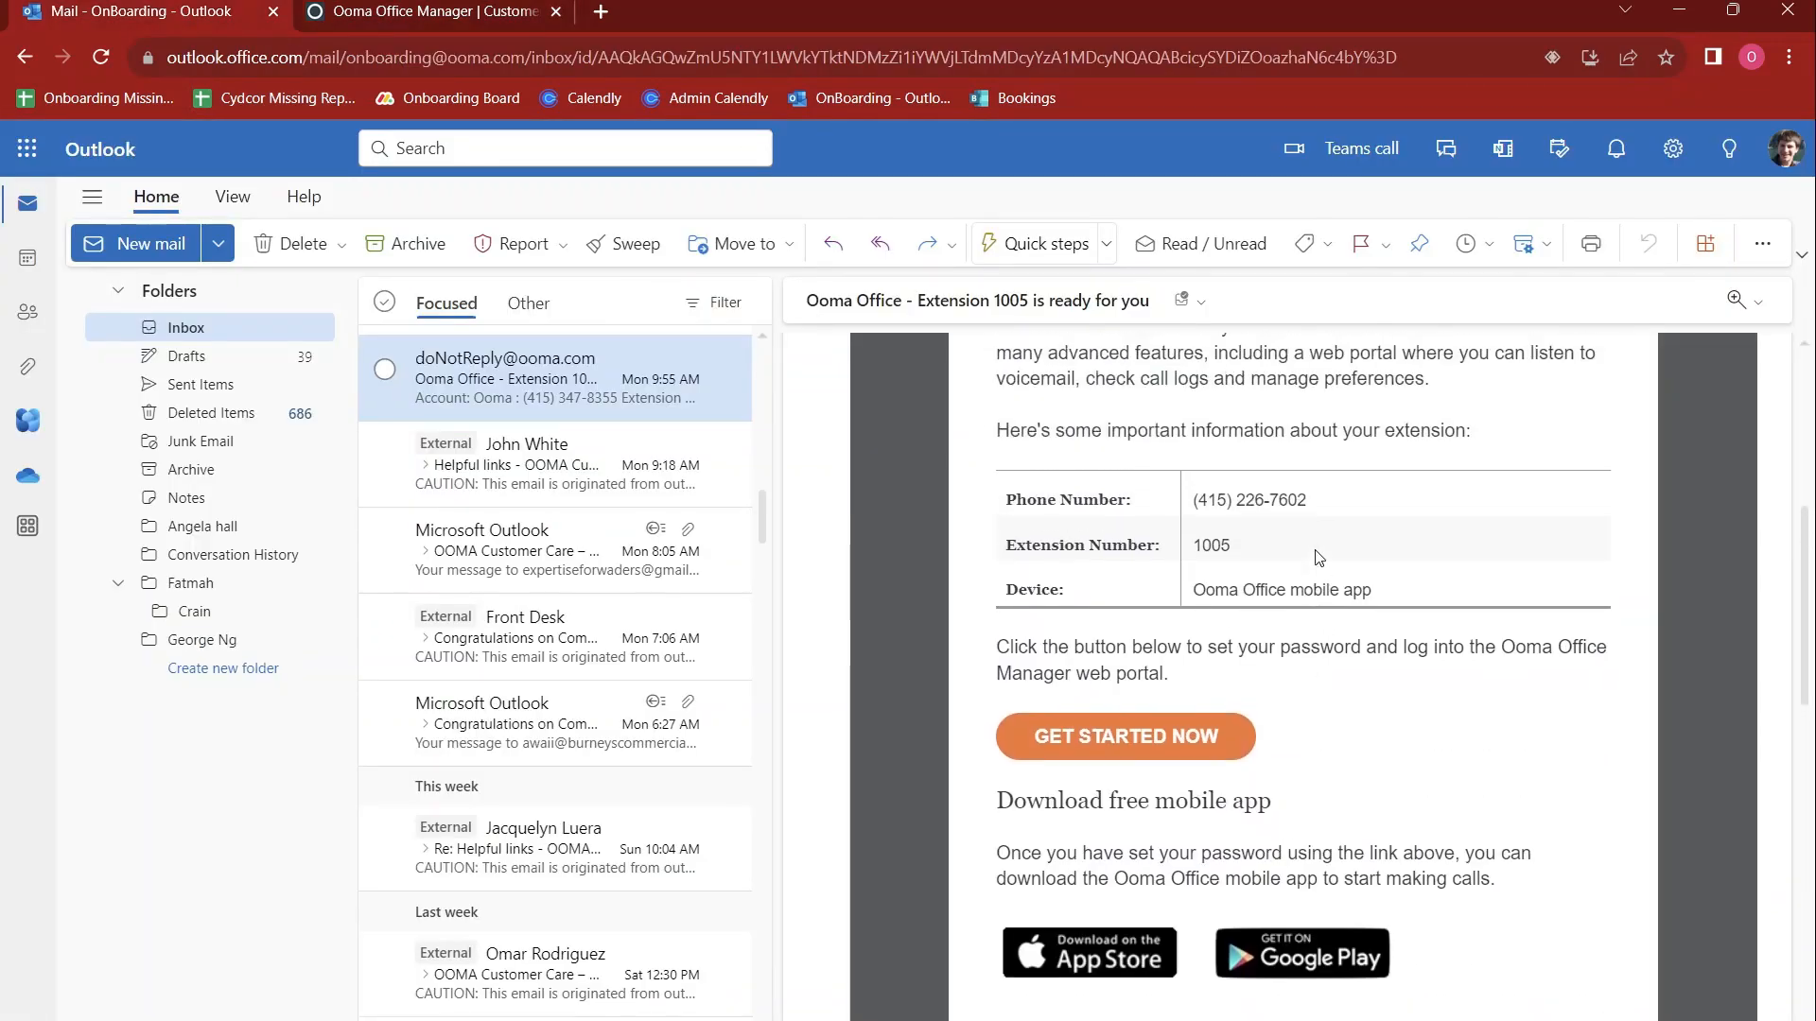
left_click_drag(1321, 504, 1190, 503)
key("ctrl+c")
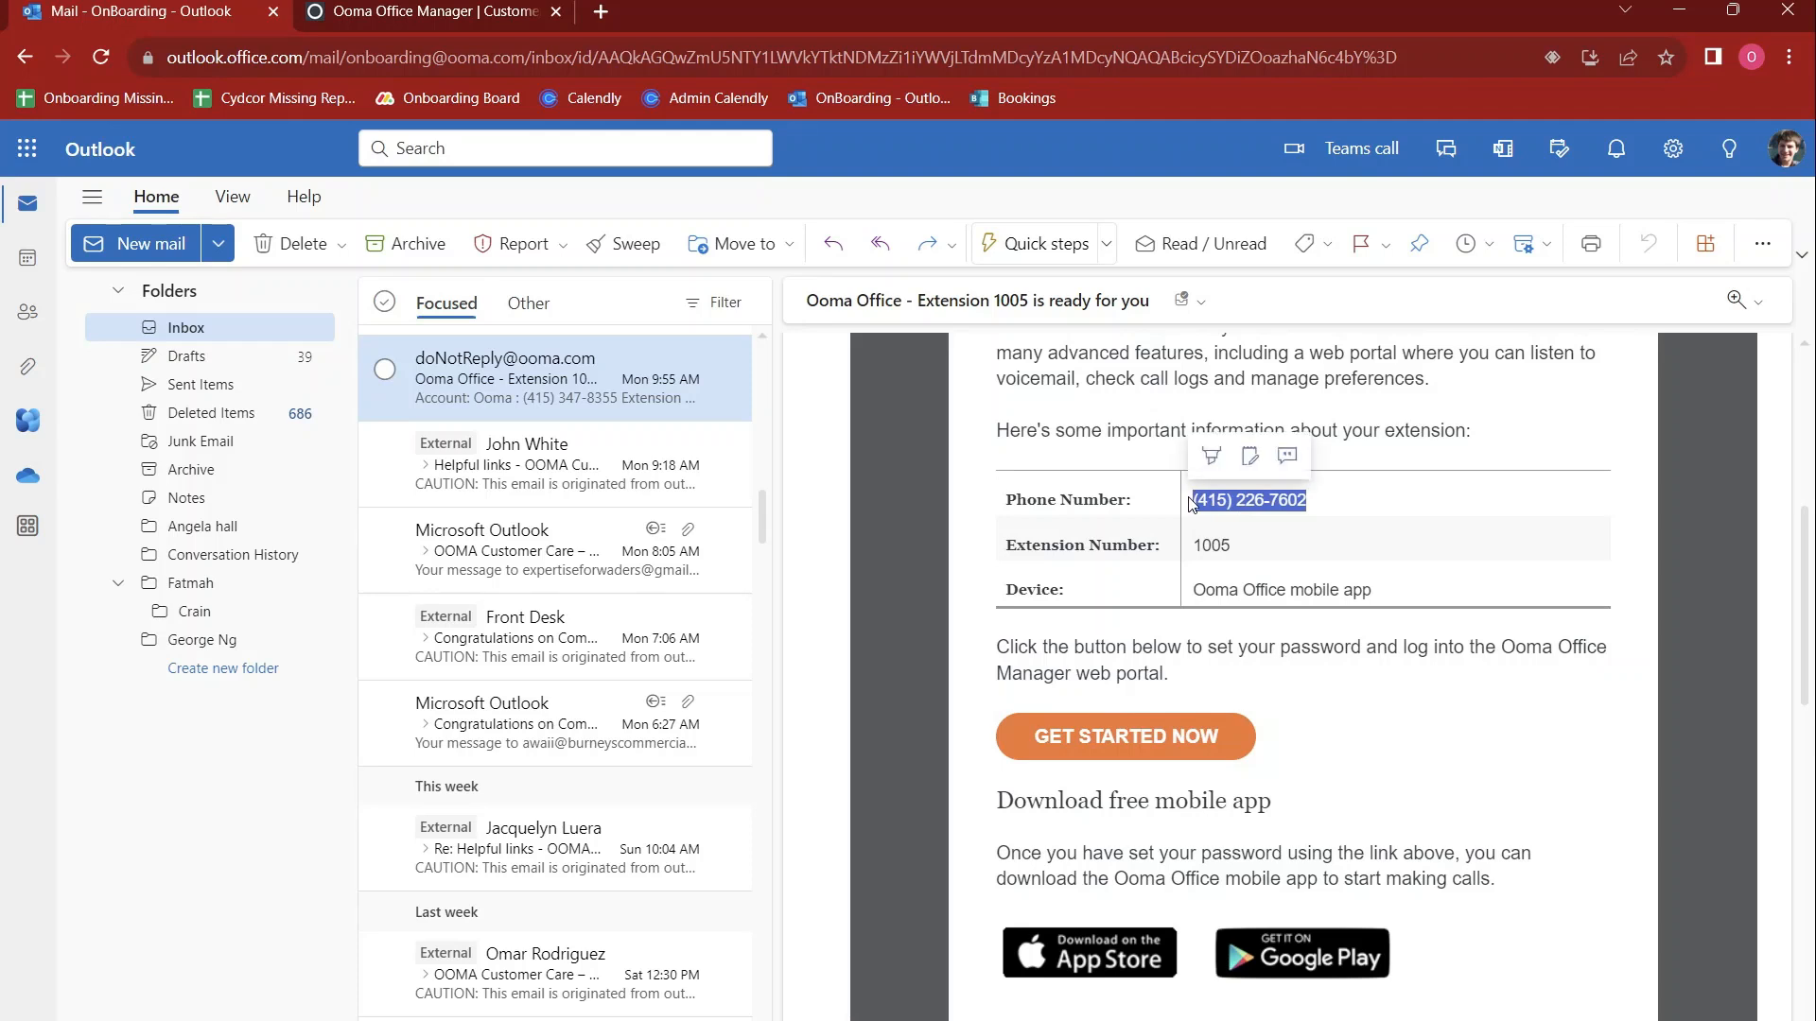
left_click(465, 15)
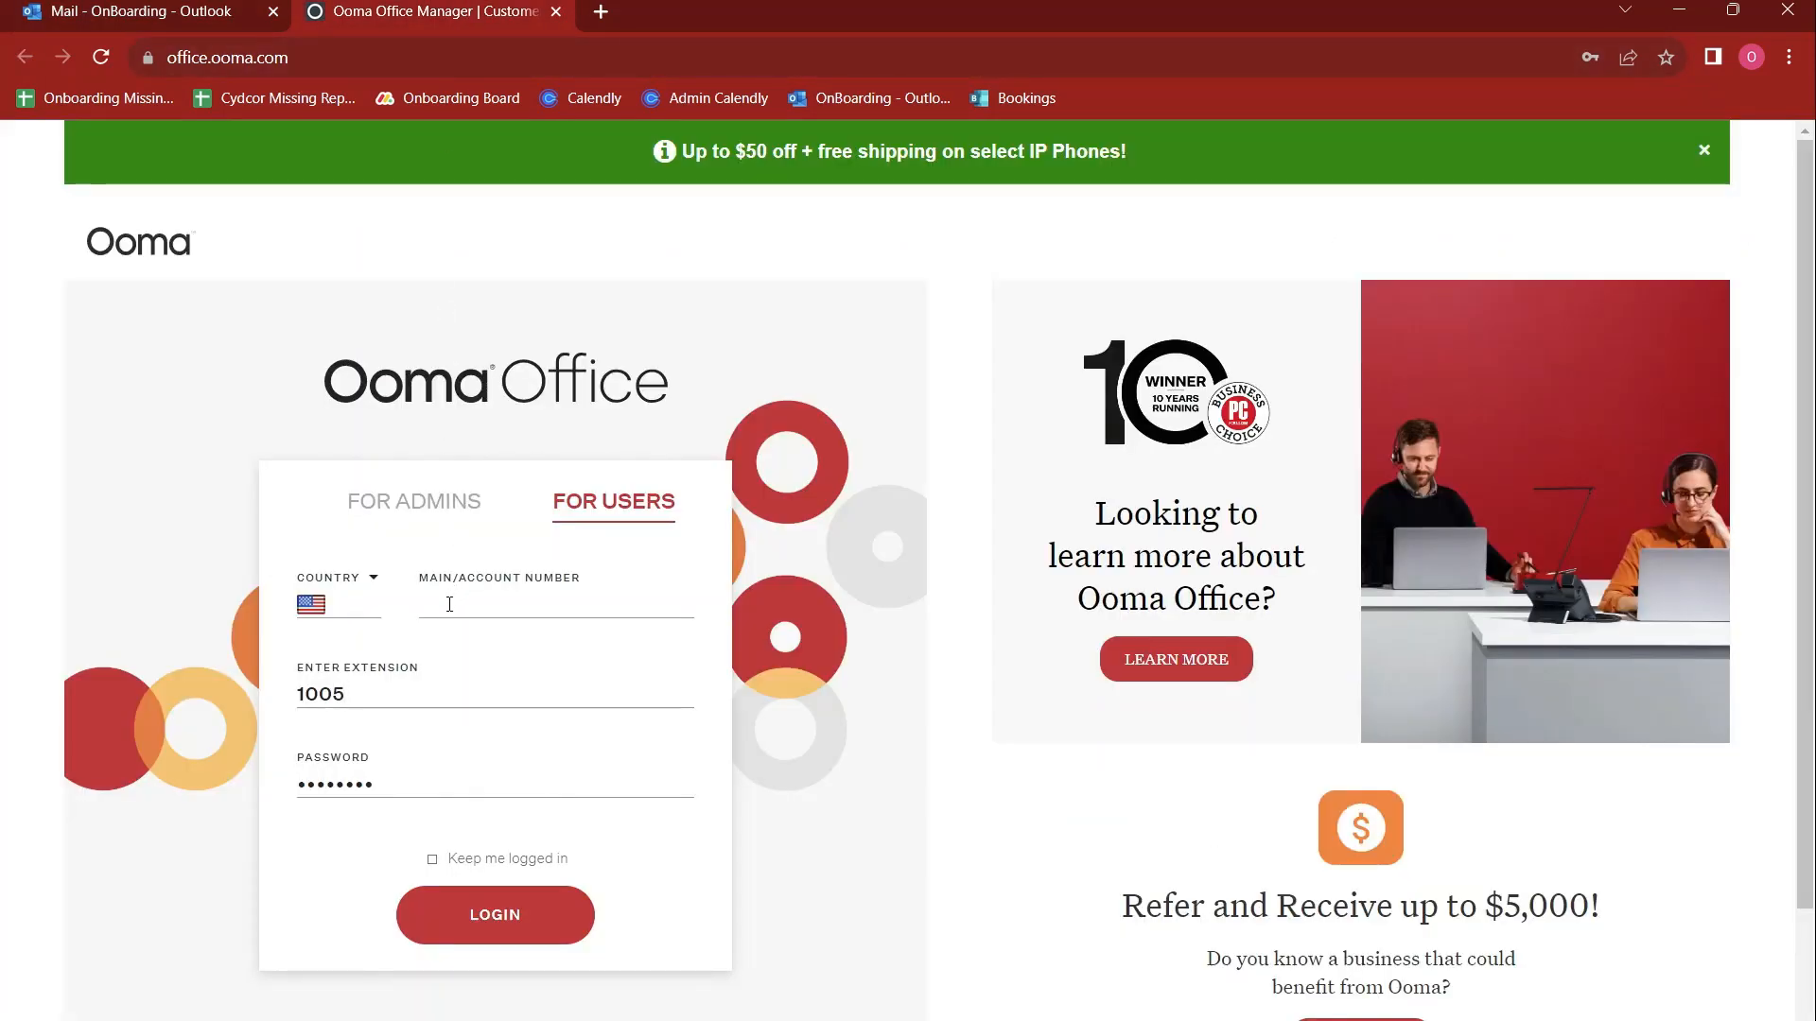
key("ctrl+v")
left_click(465, 910)
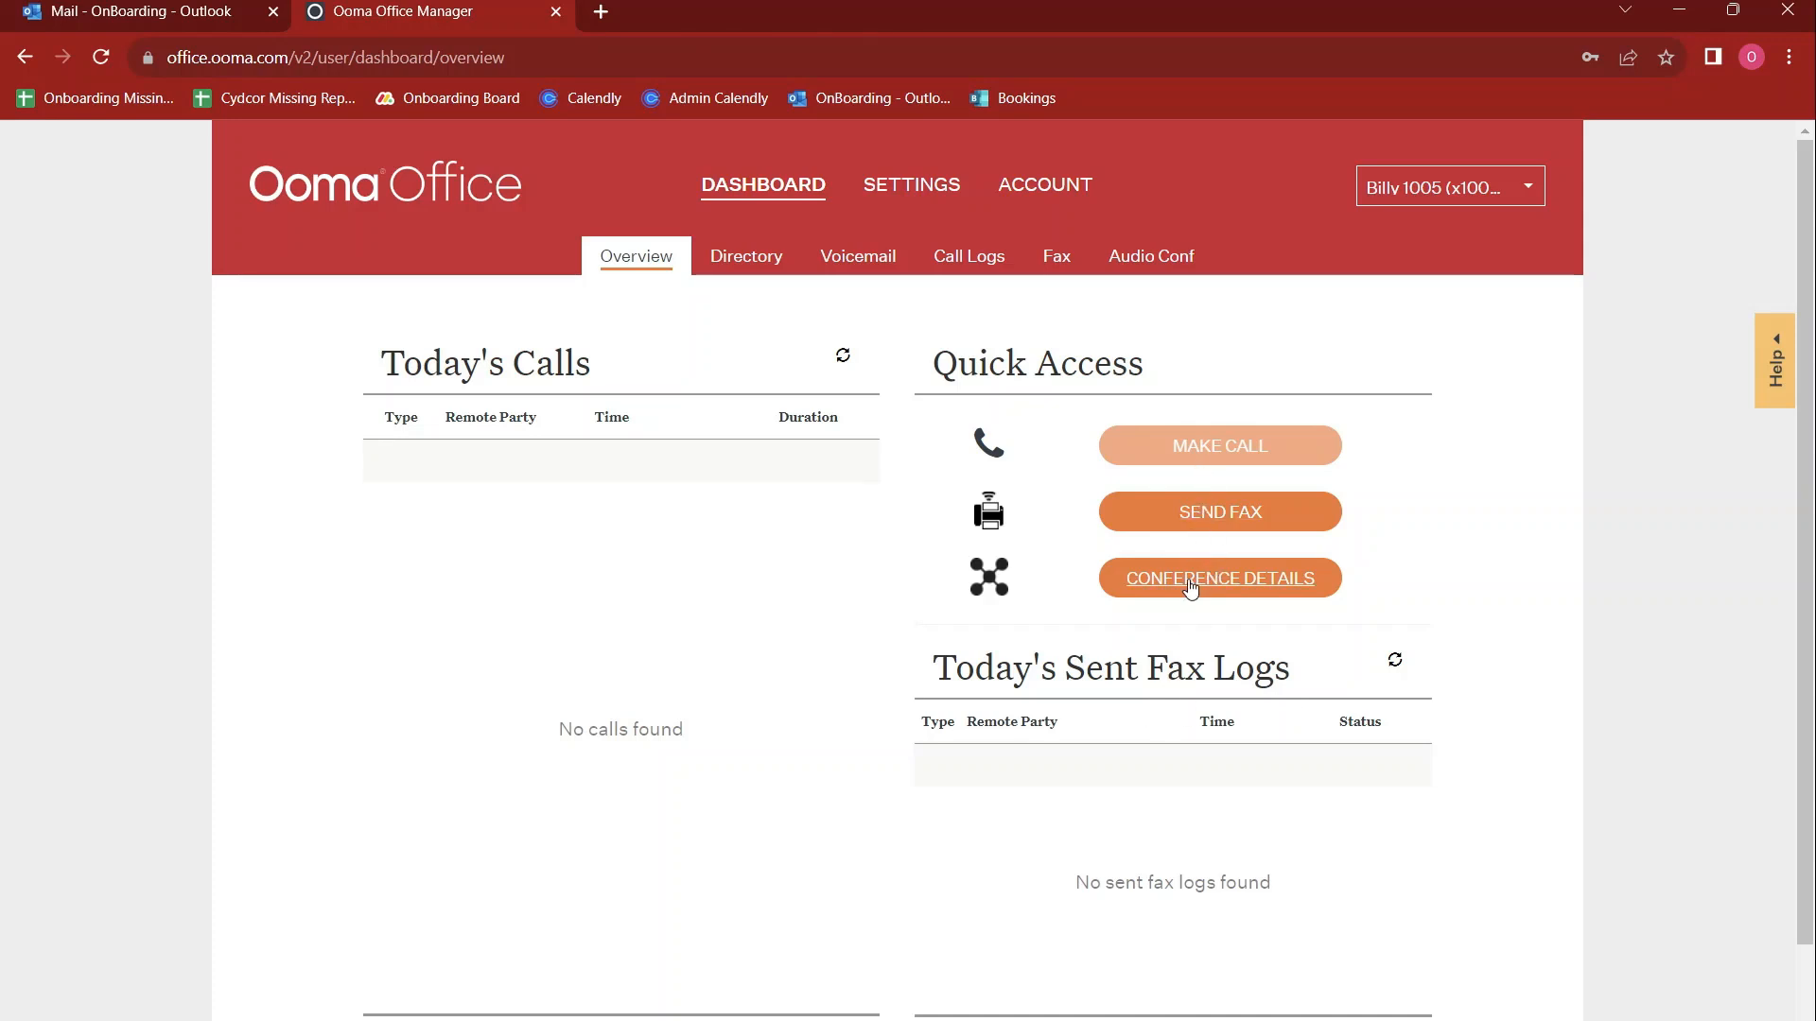
Draft a fax to a recipient's fax number, browse for a PDF attachment and close the form without sending
left_click(1184, 519)
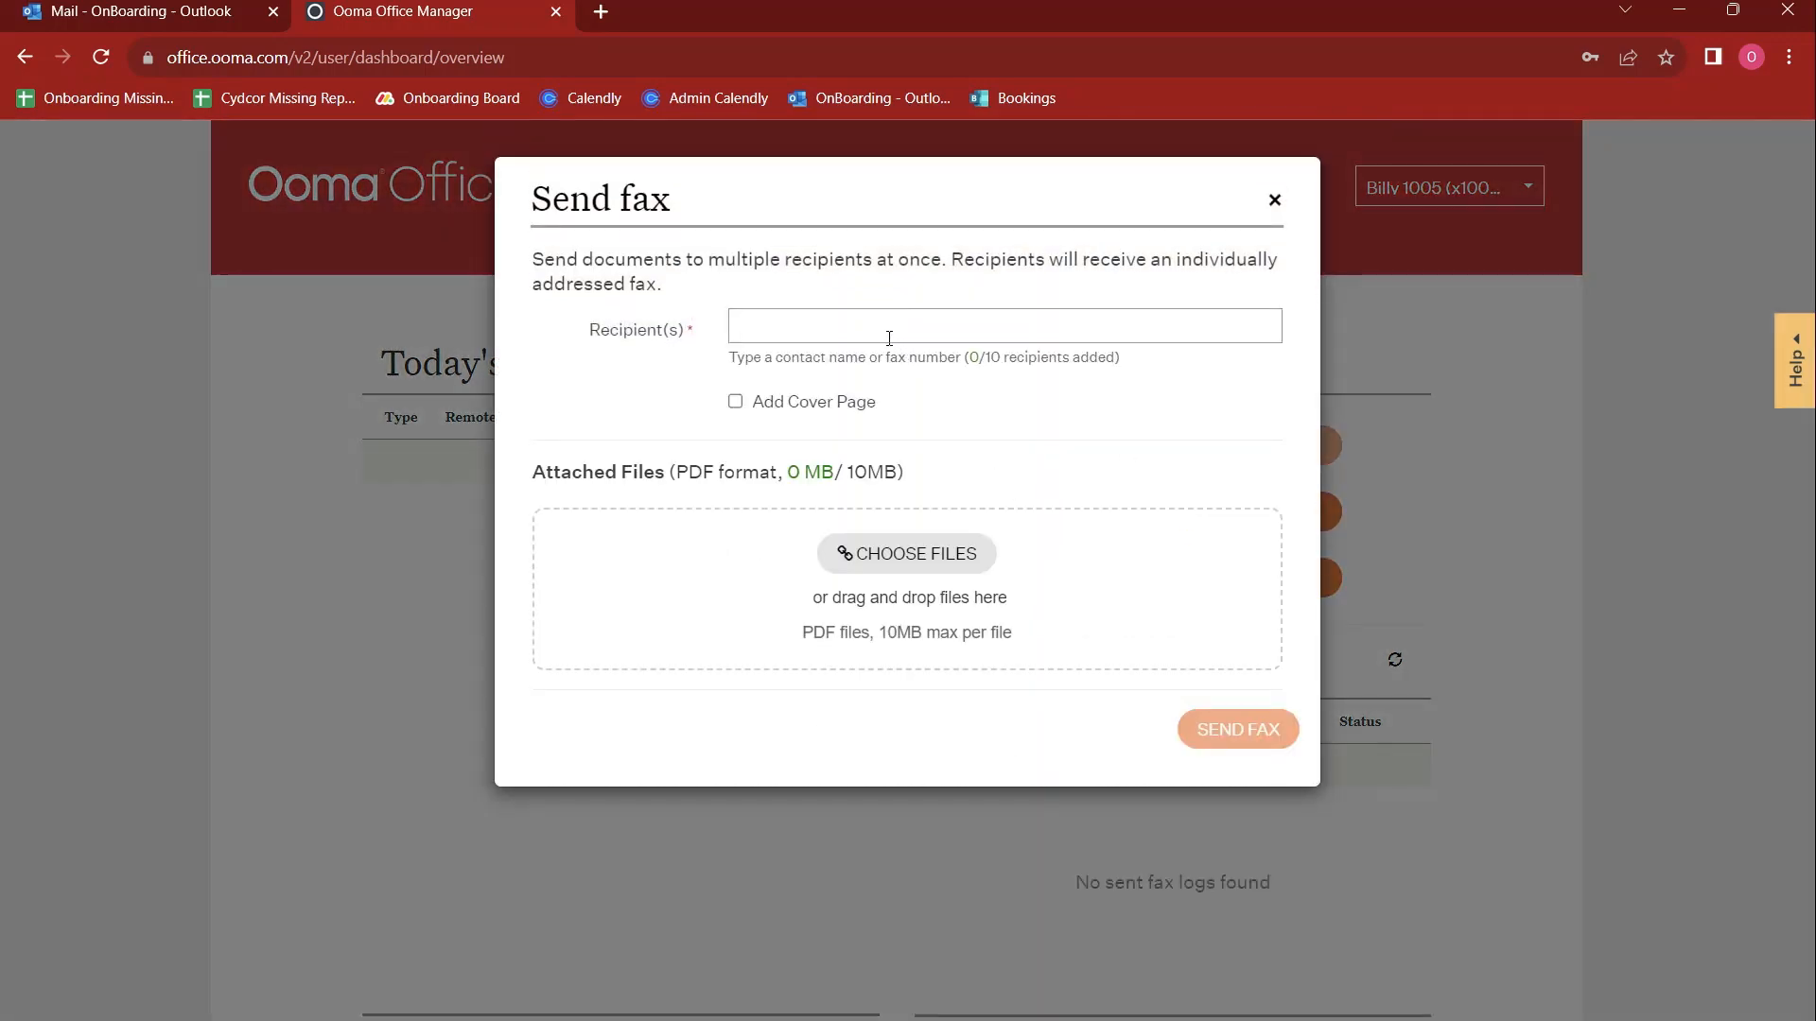
type("5105555555")
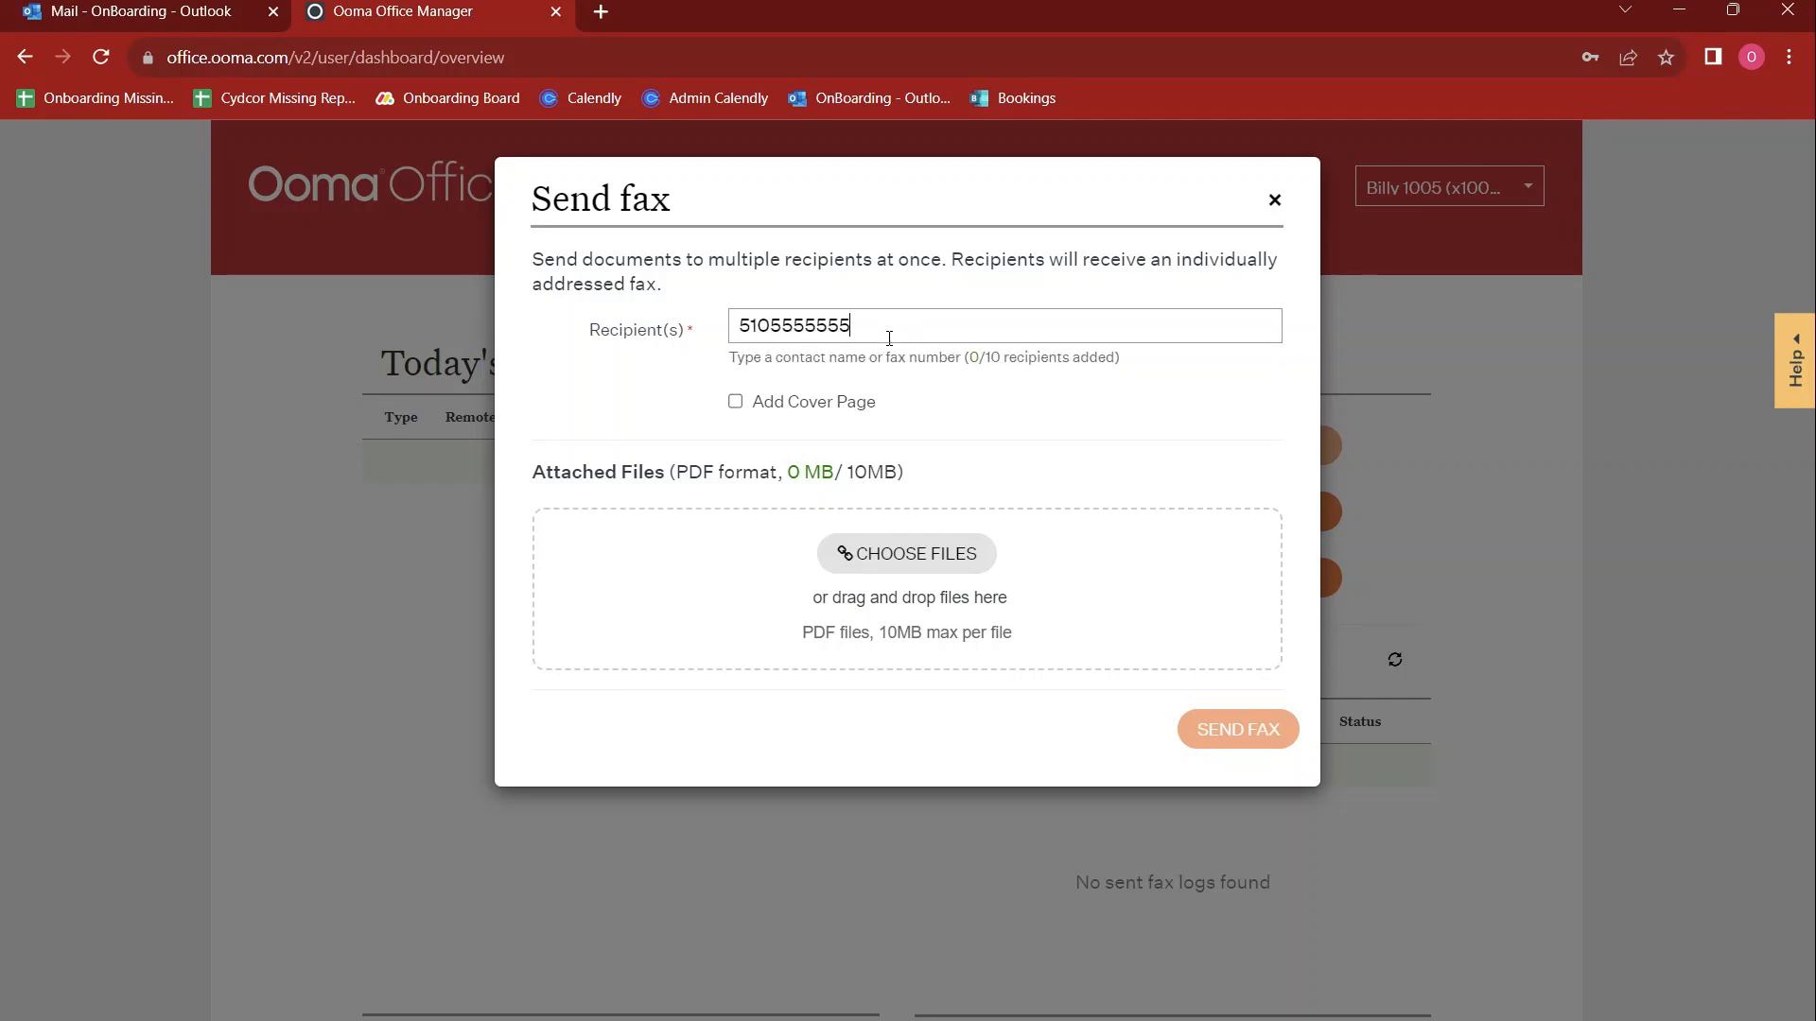
left_click(809, 332)
type("-555-")
left_click(851, 556)
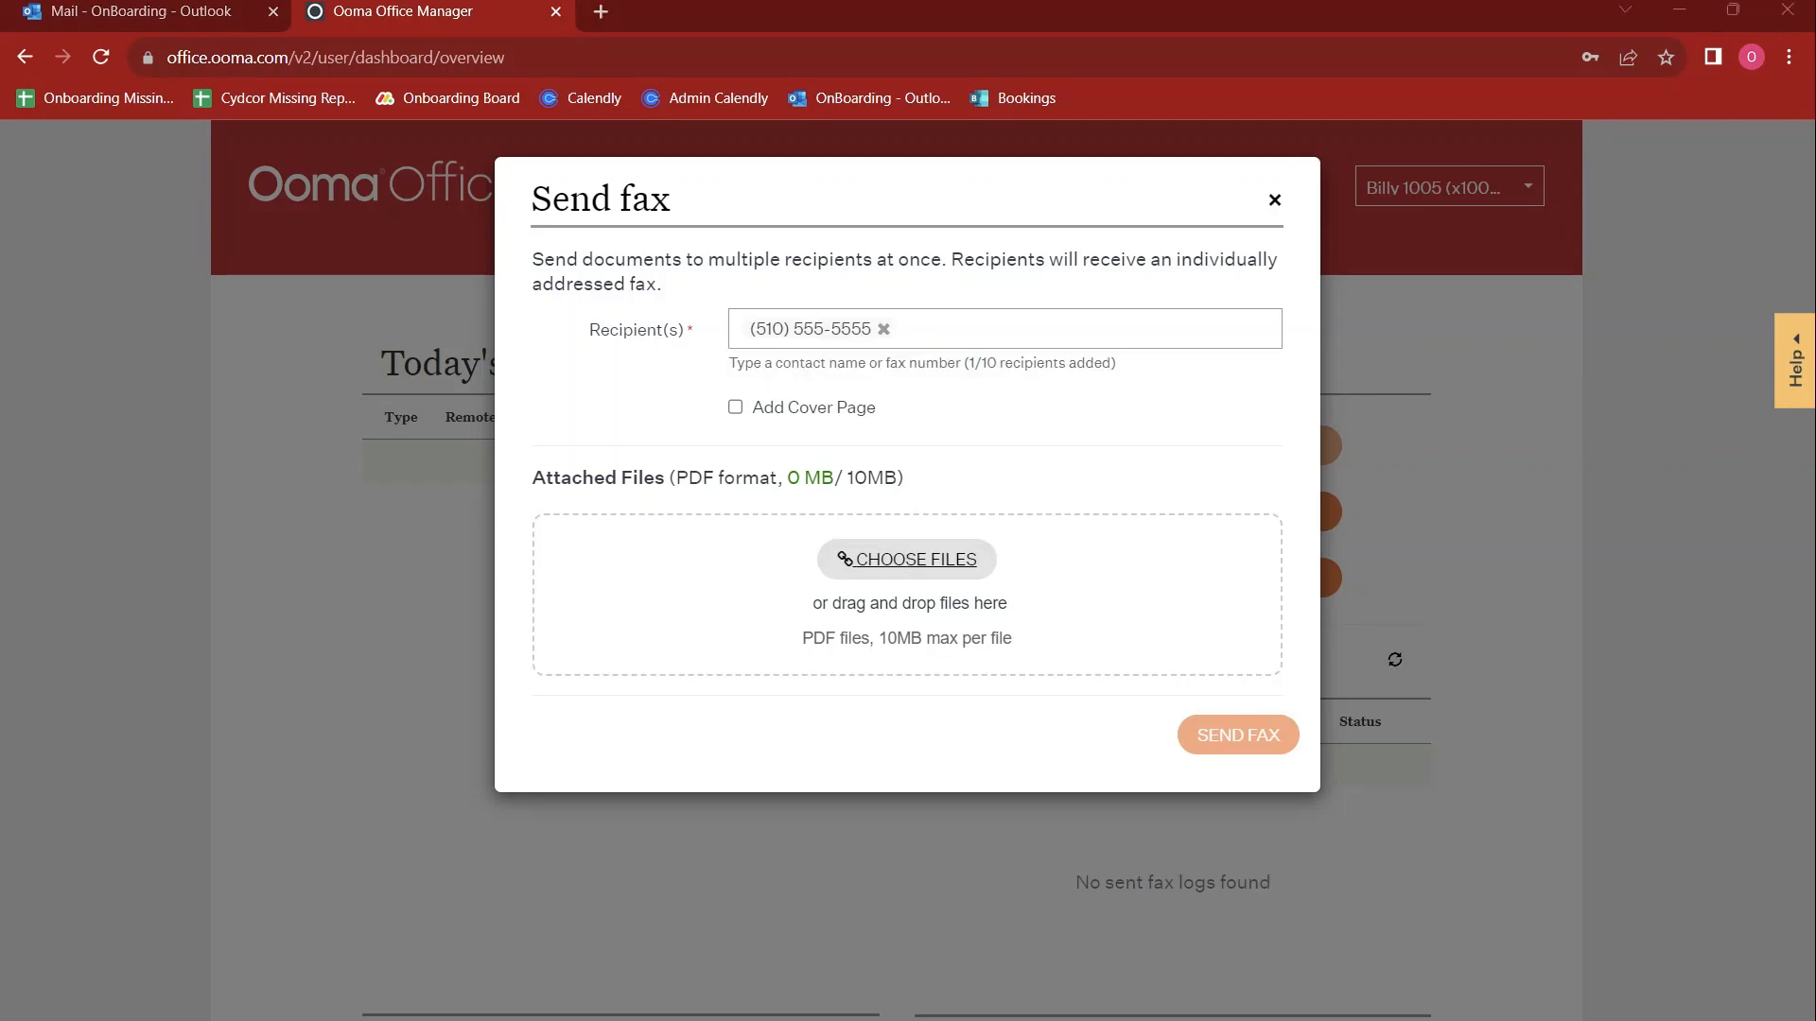
left_click(662, 367)
left_click(1275, 200)
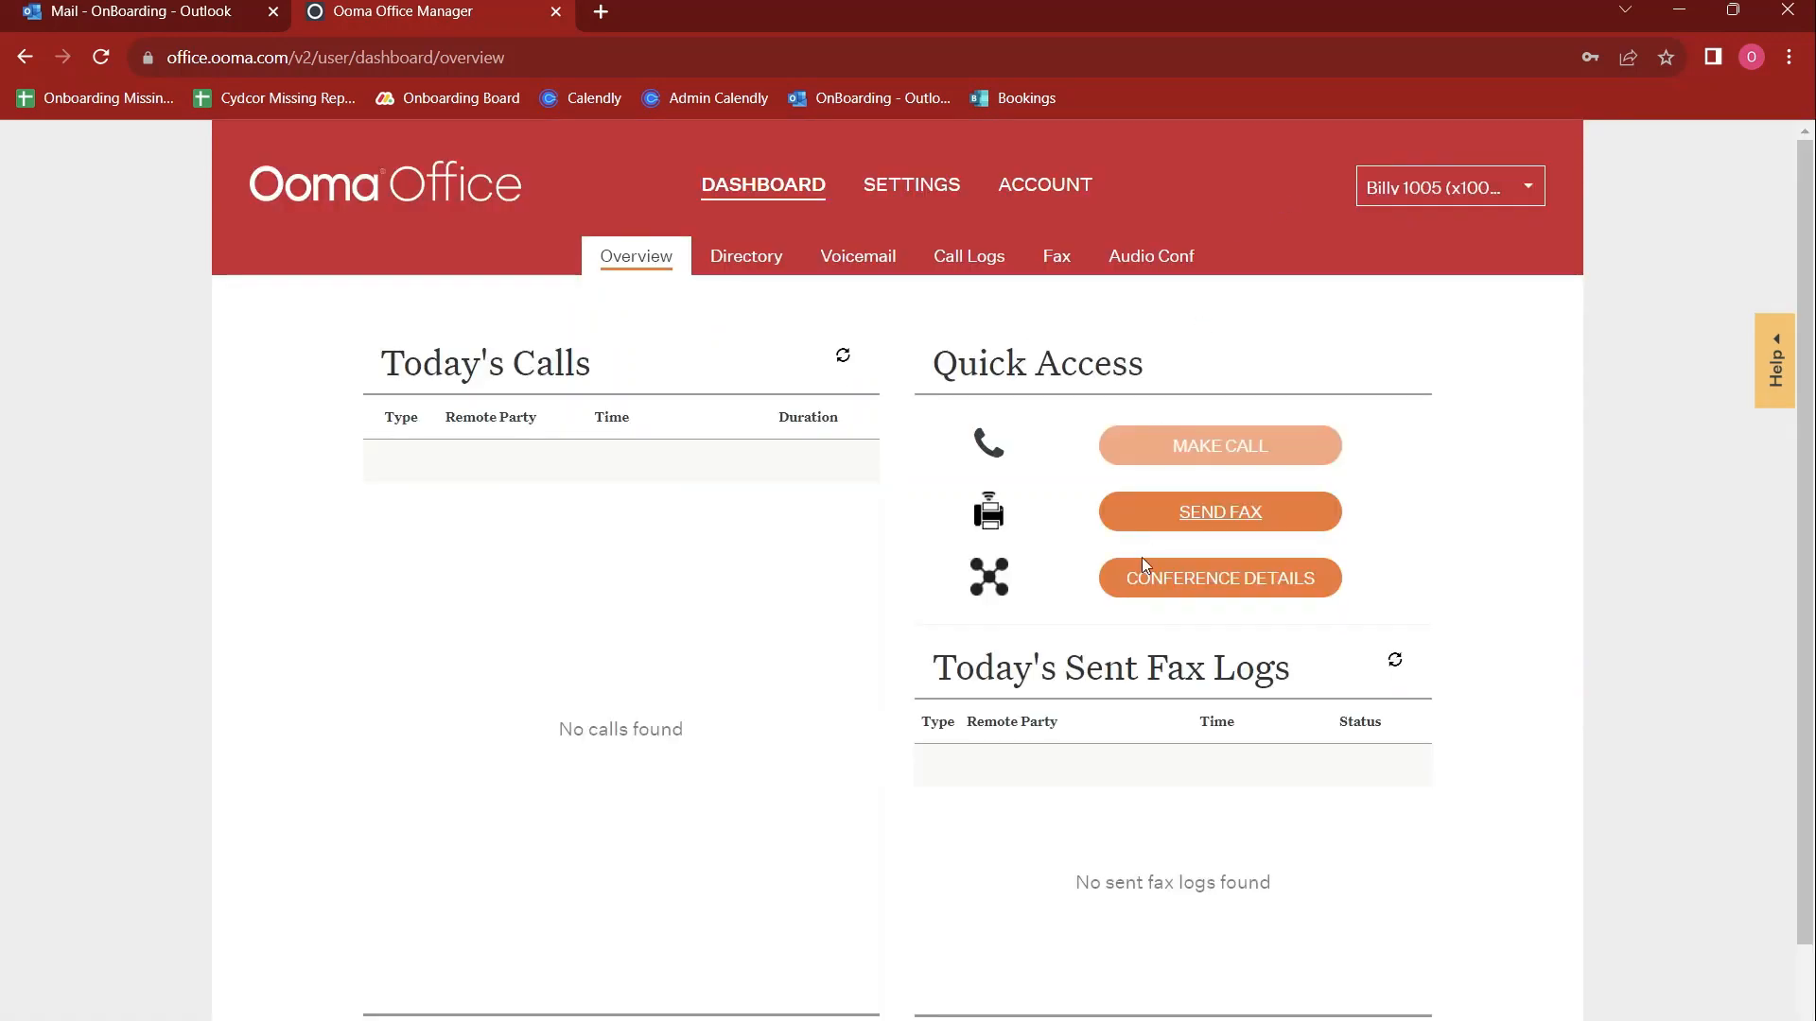
Look through the company and personal directories, including the form for adding a personal contact and the other contact actions
left_click(742, 278)
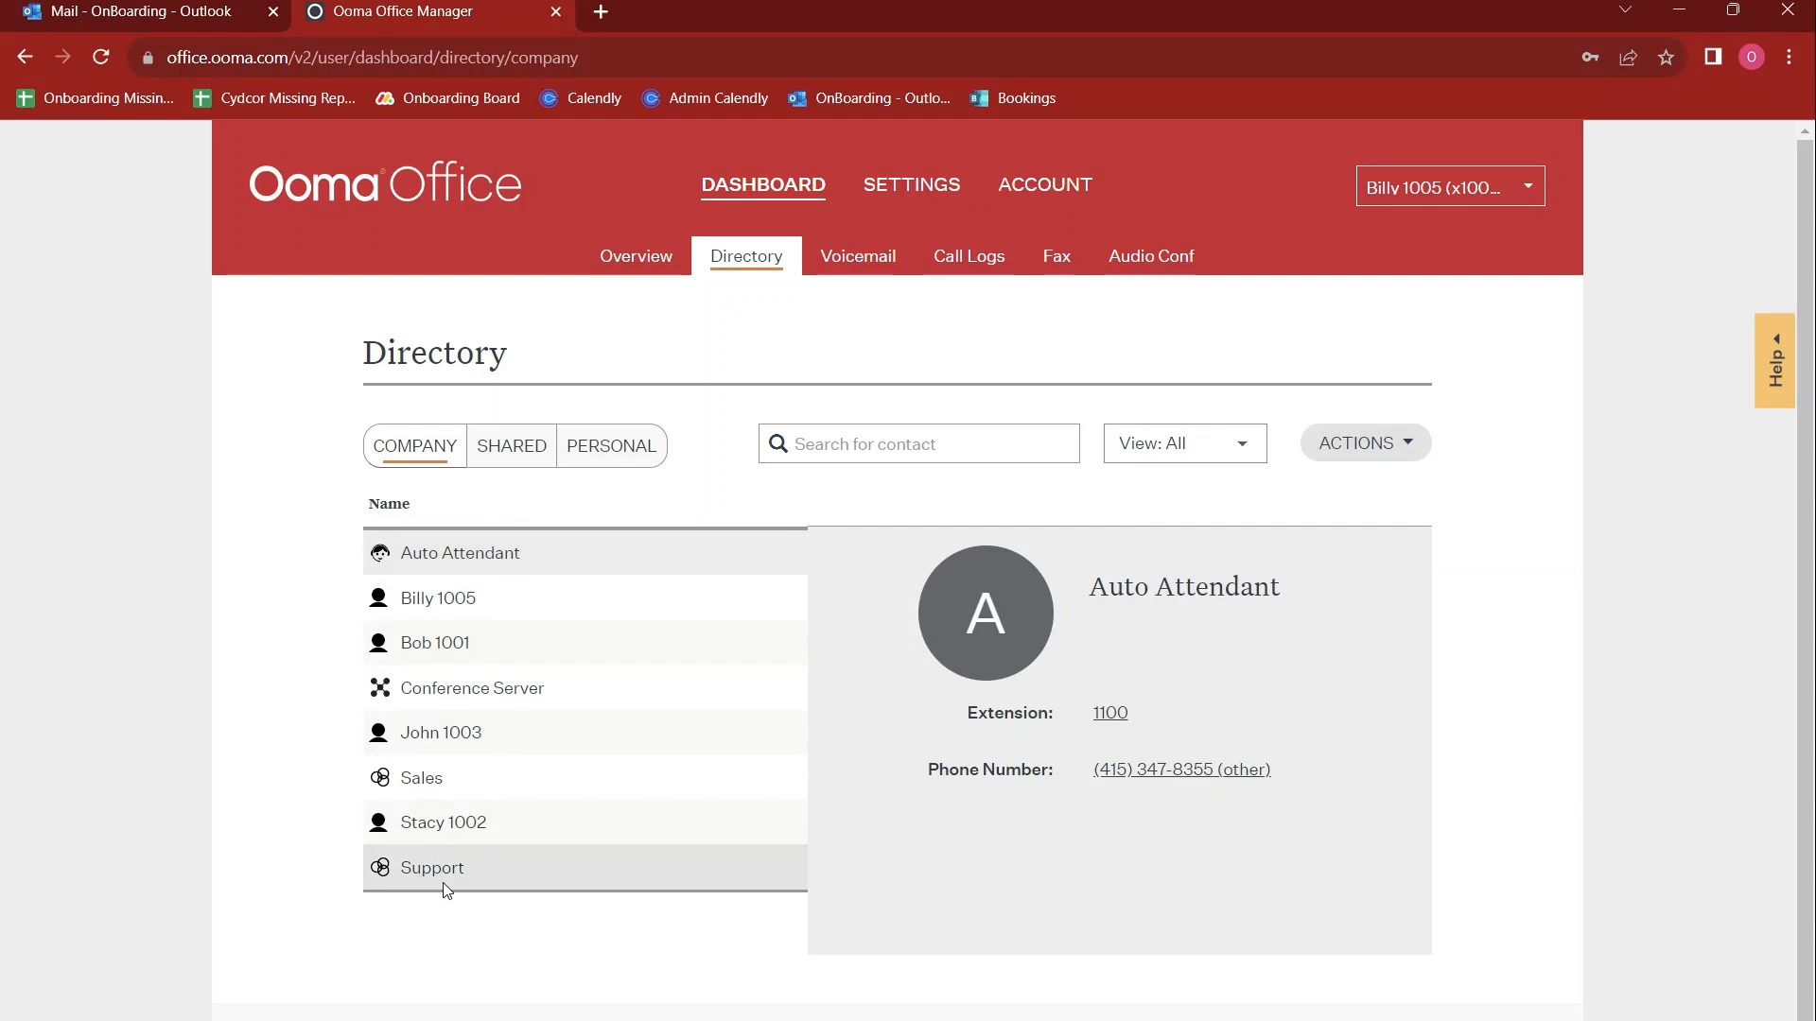
left_click(625, 469)
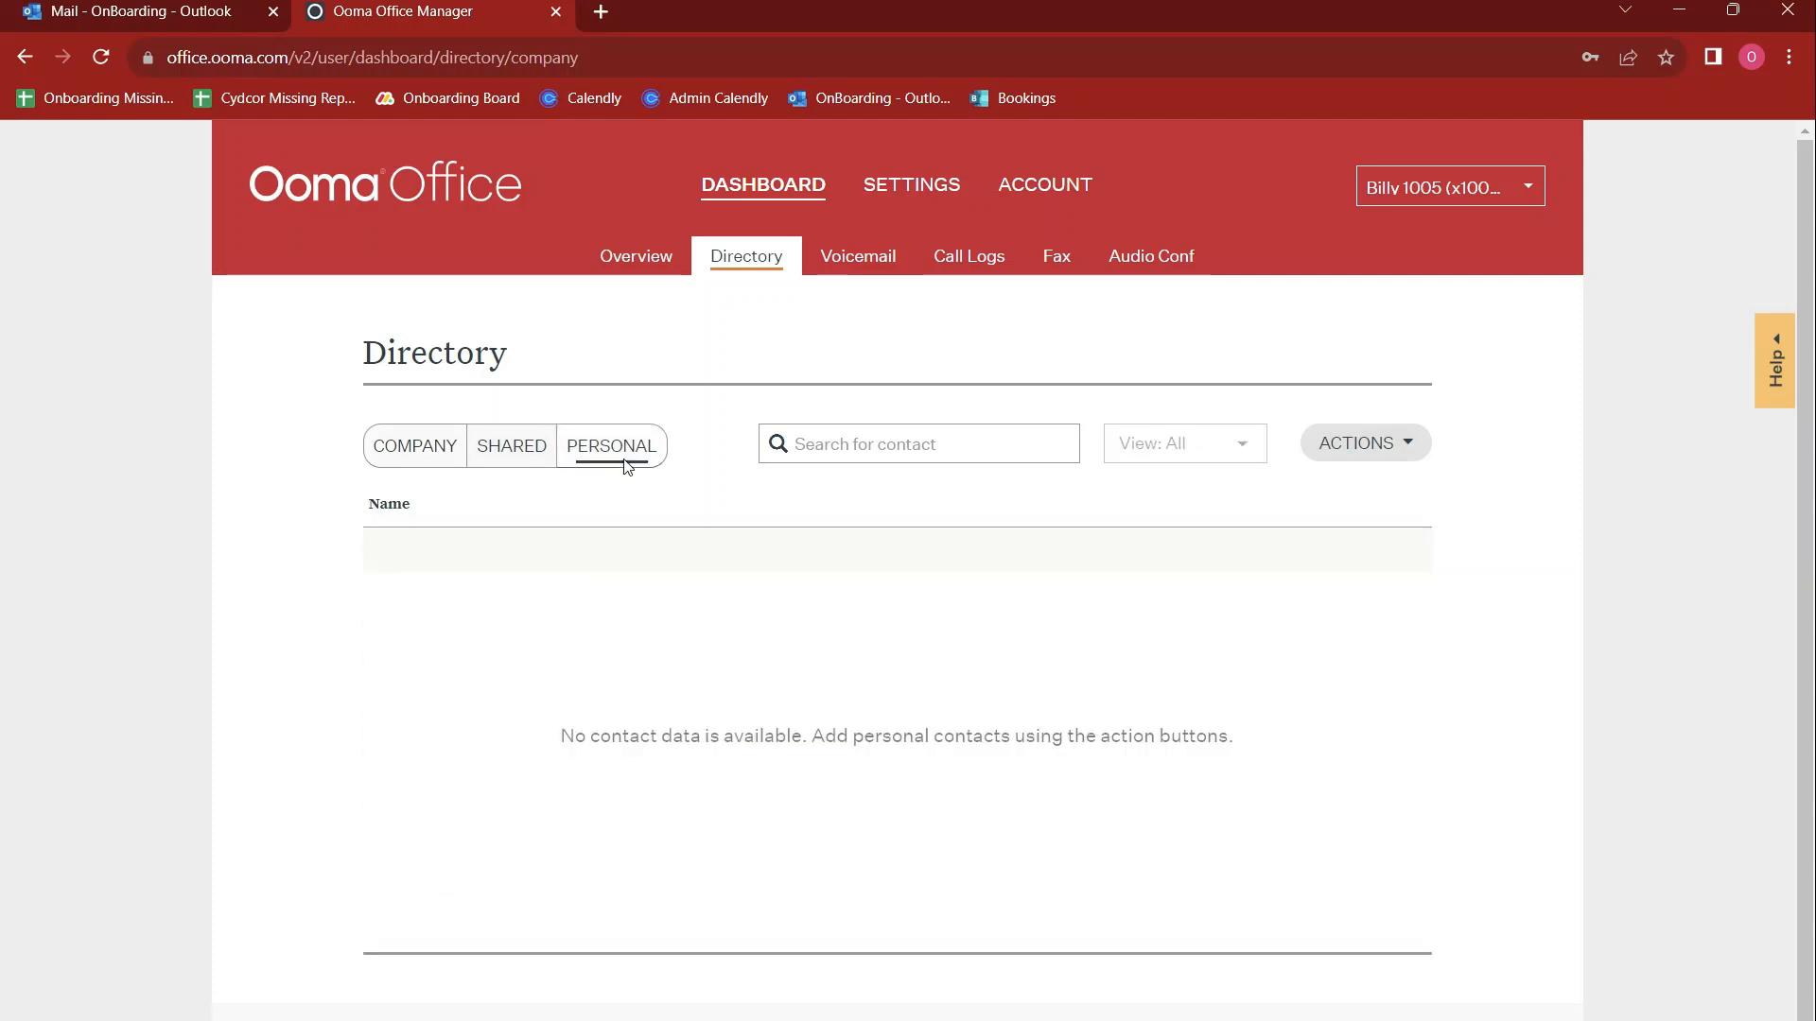
left_click(1400, 457)
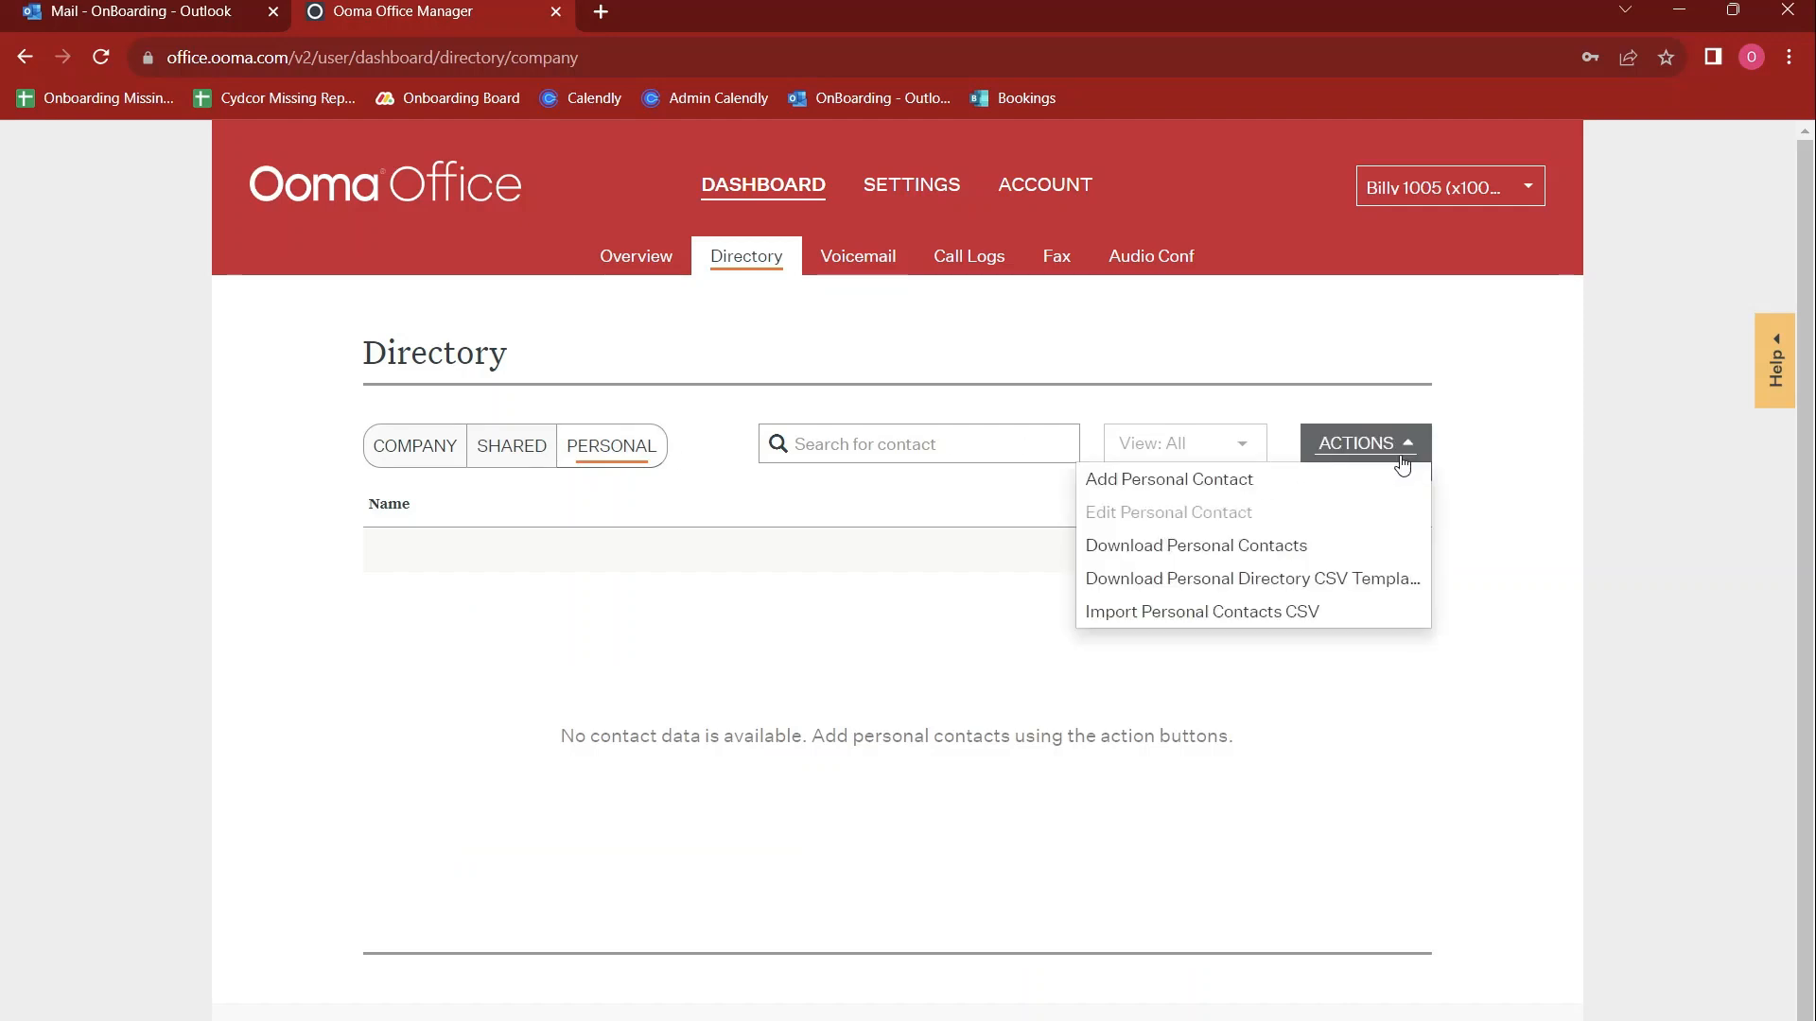
left_click(1343, 490)
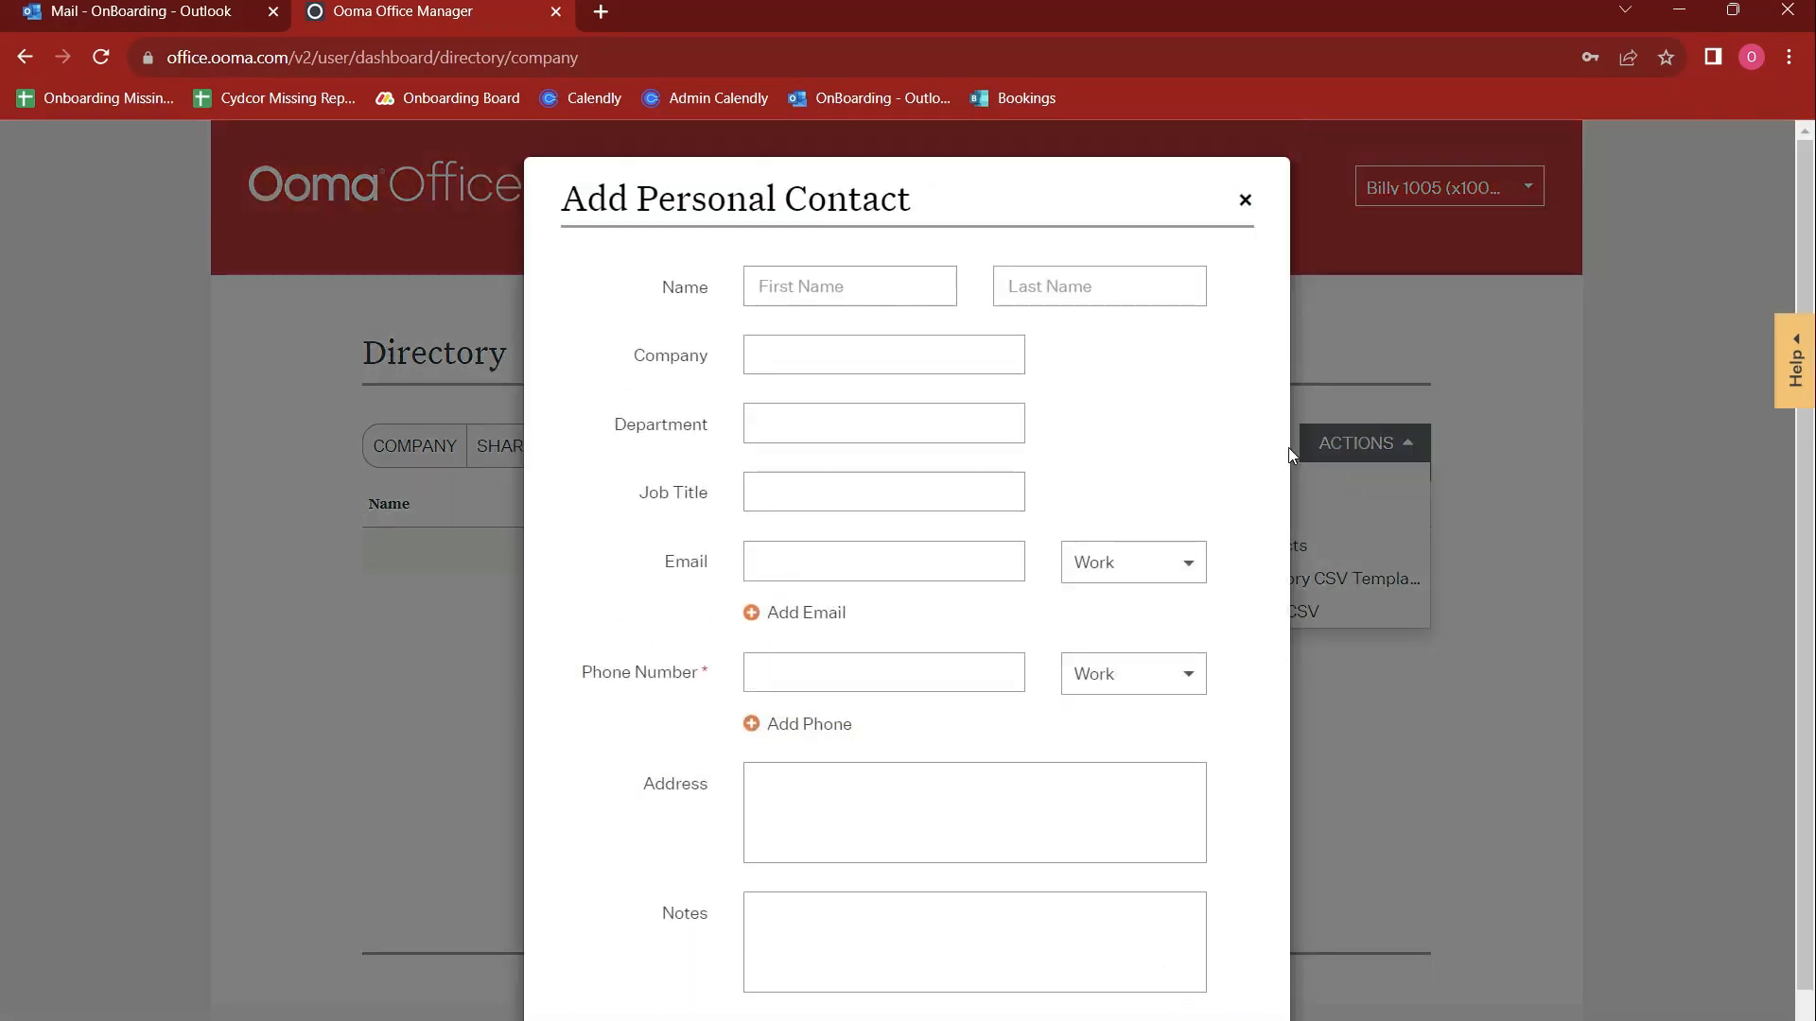
left_click(1244, 200)
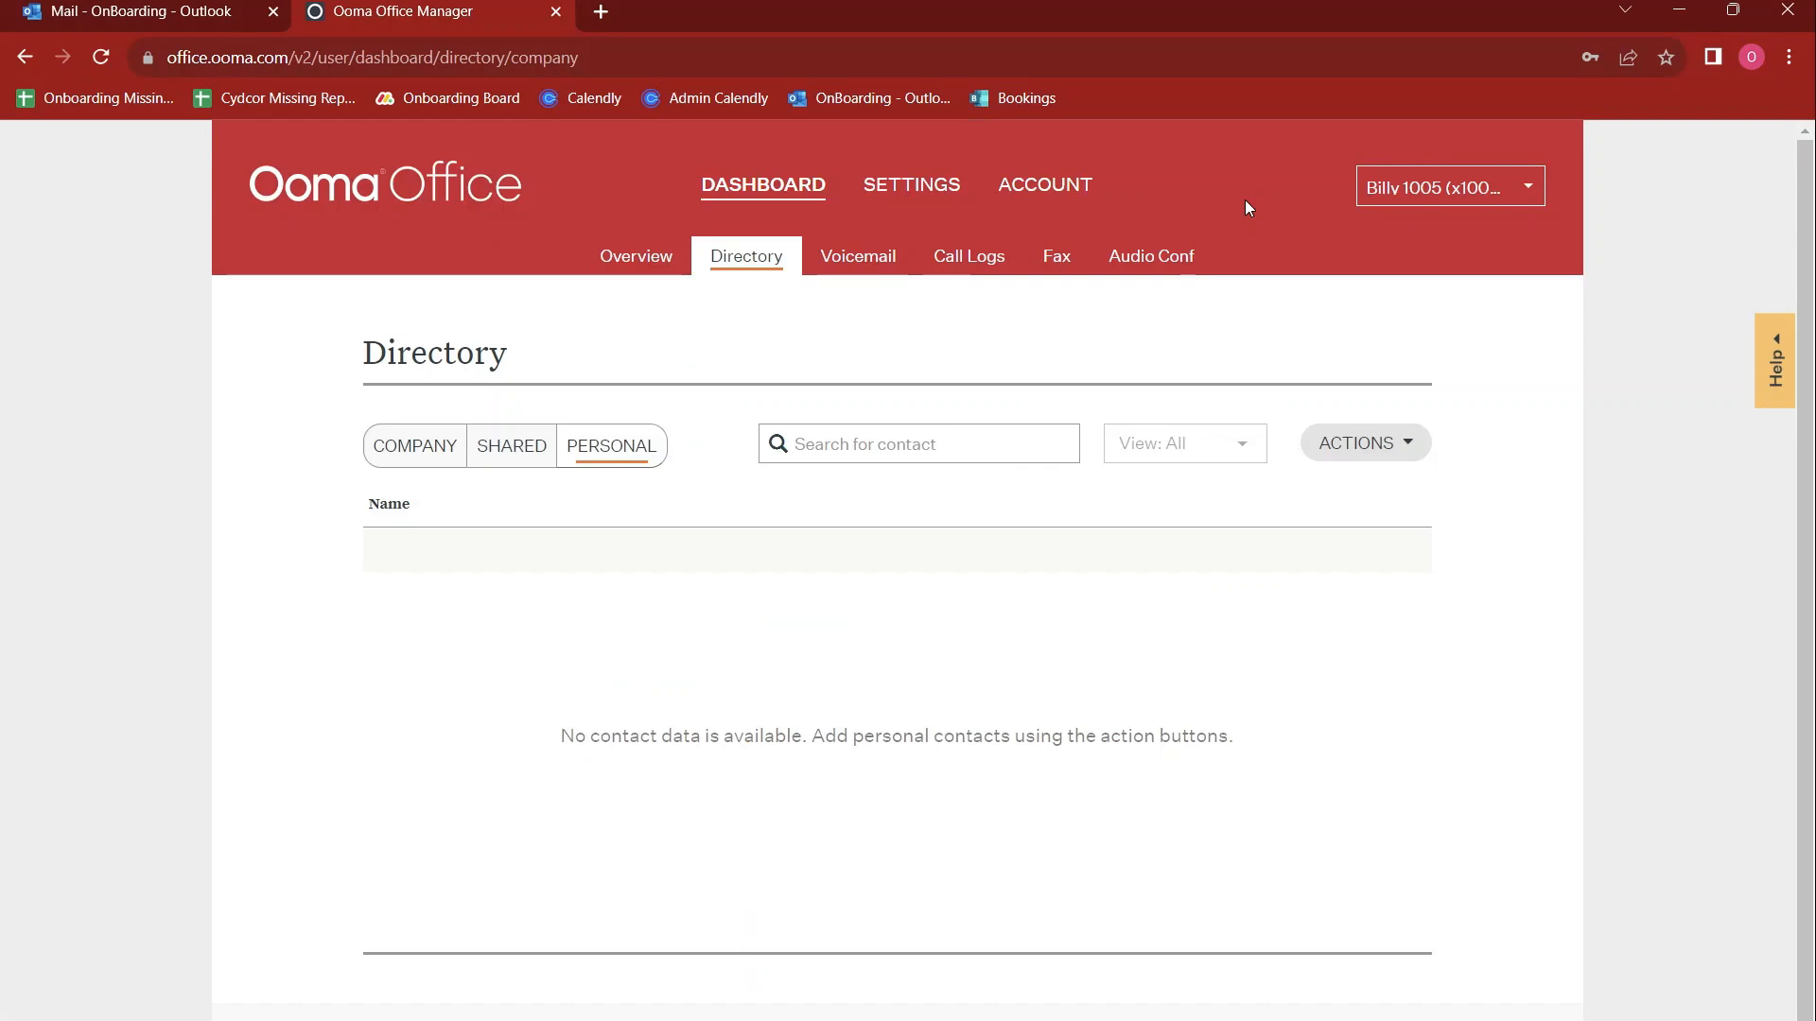
left_click(1365, 447)
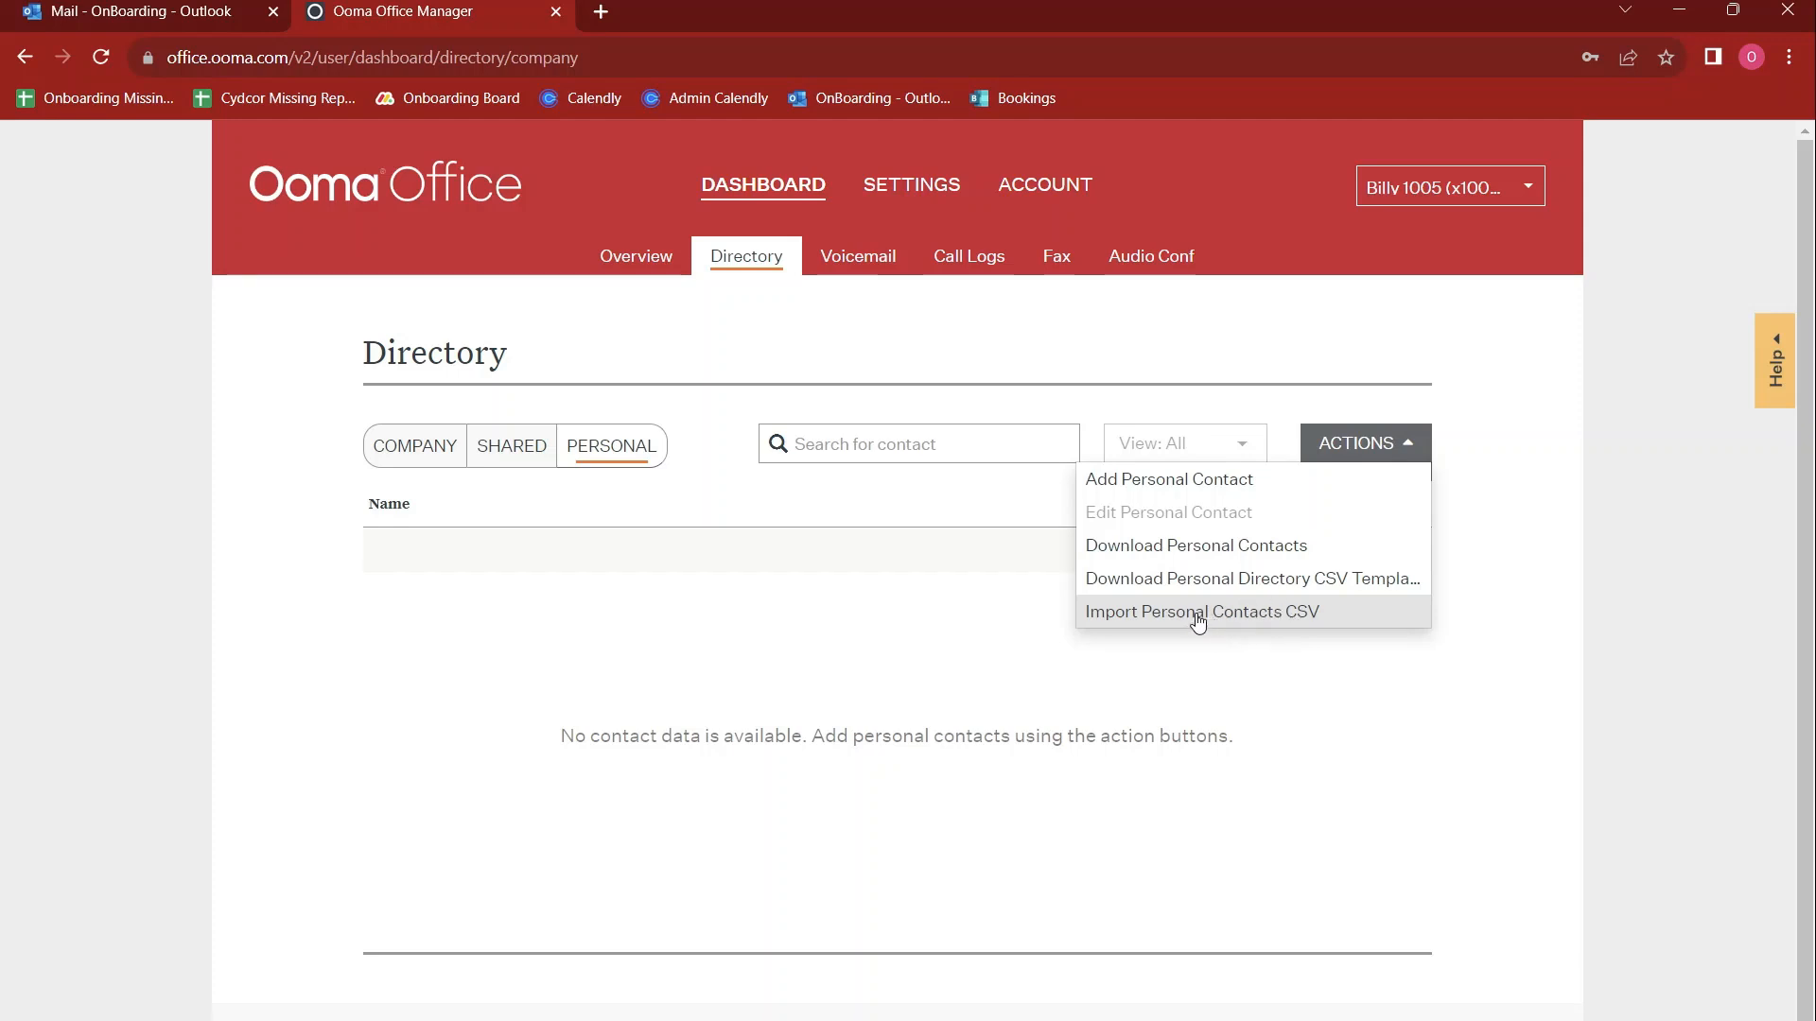
View the voicemail page and the call logs, trying 09/05/2023 as the call log range's start date without applying it
left_click(856, 270)
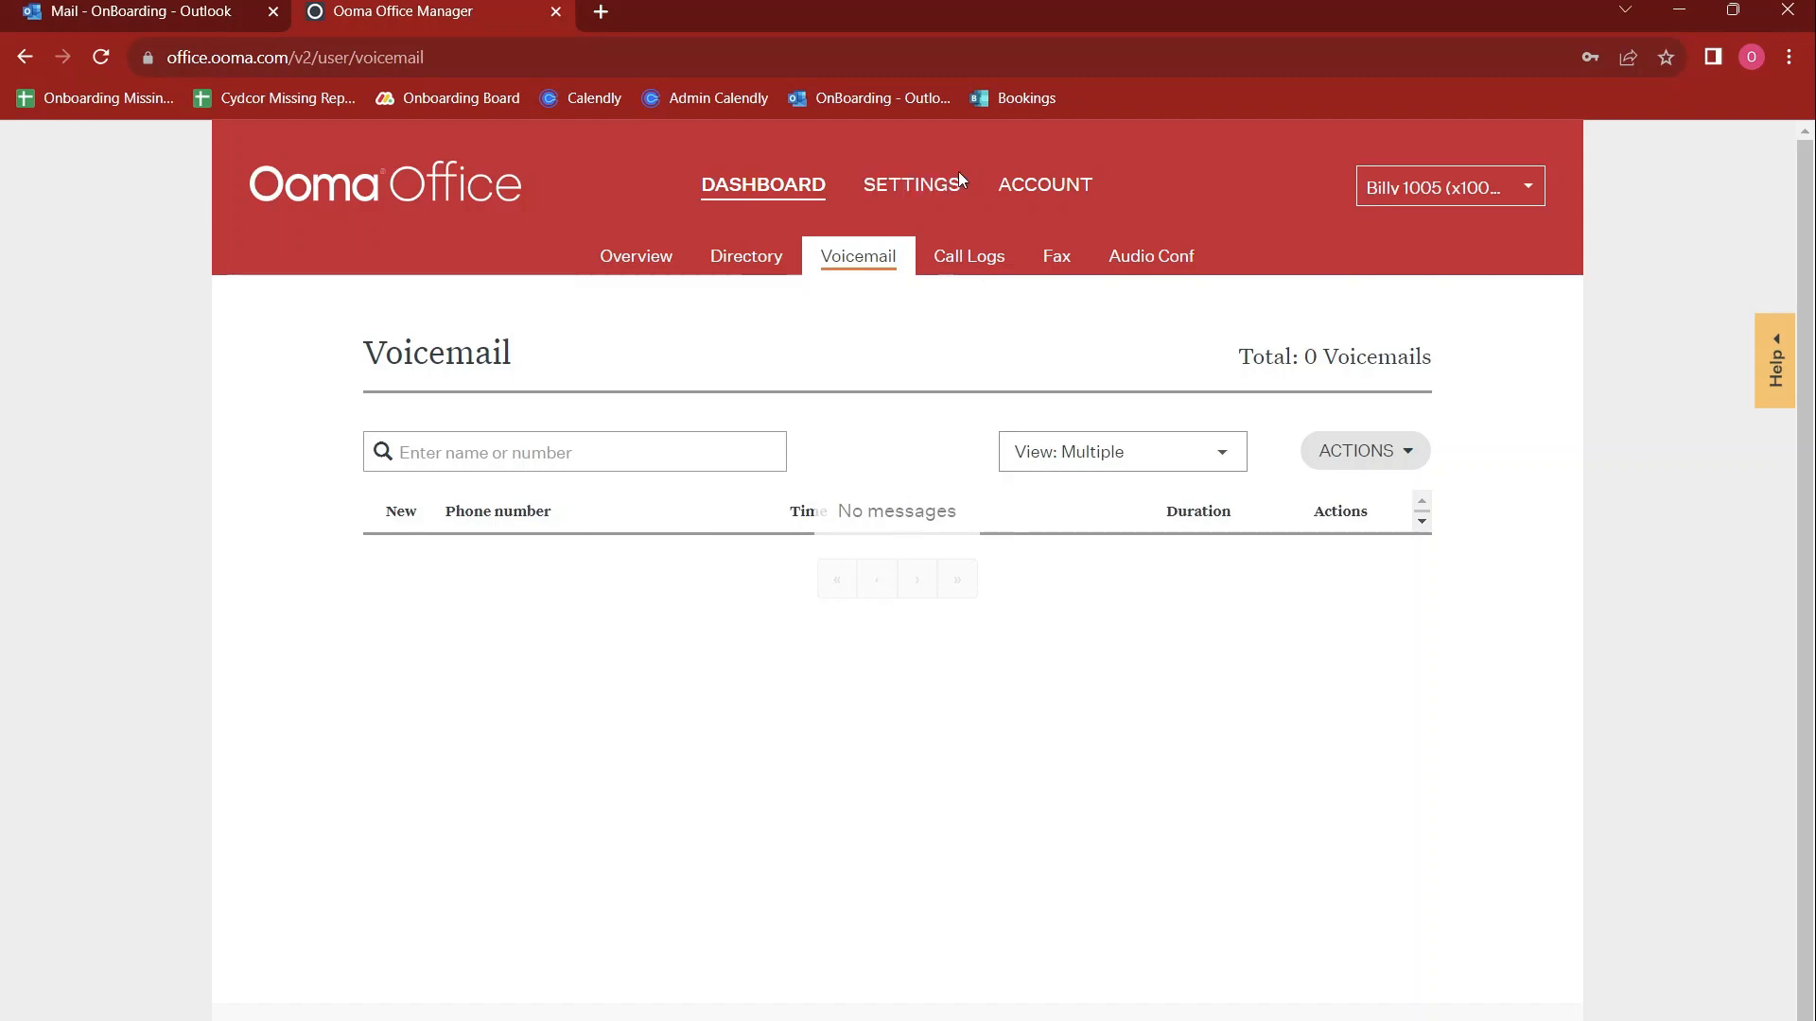
left_click(958, 267)
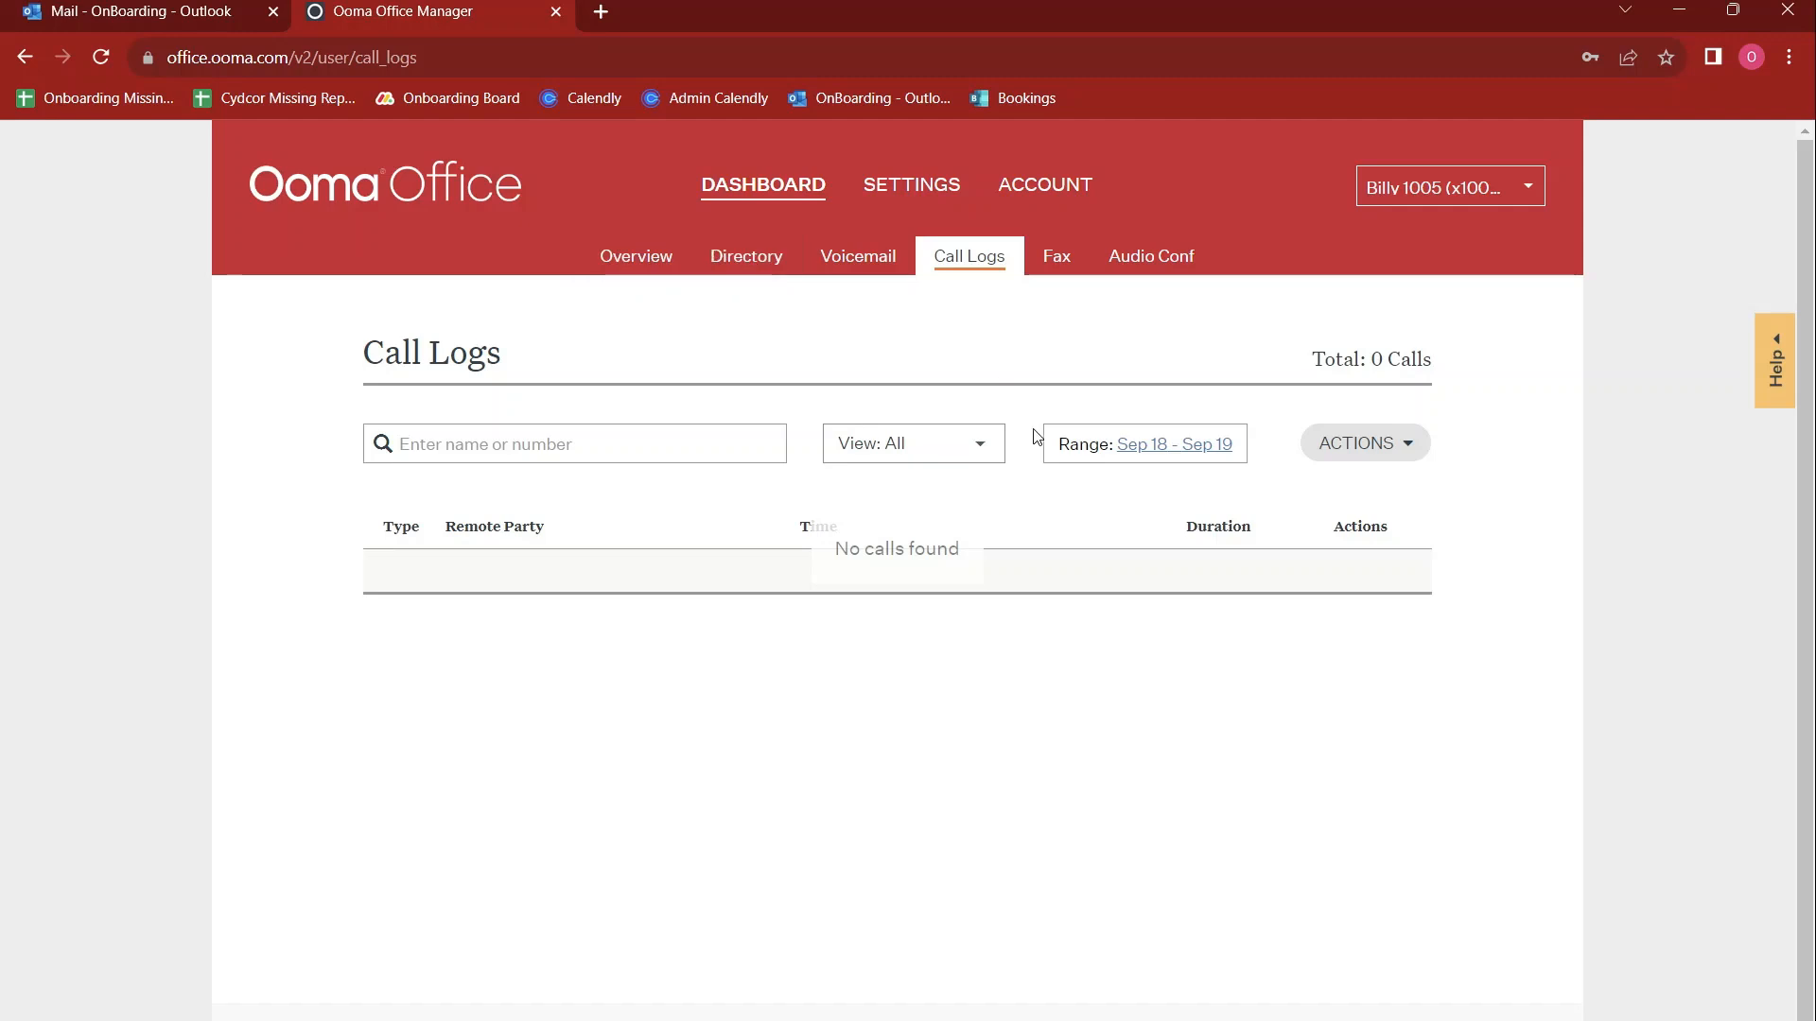
left_click(1071, 445)
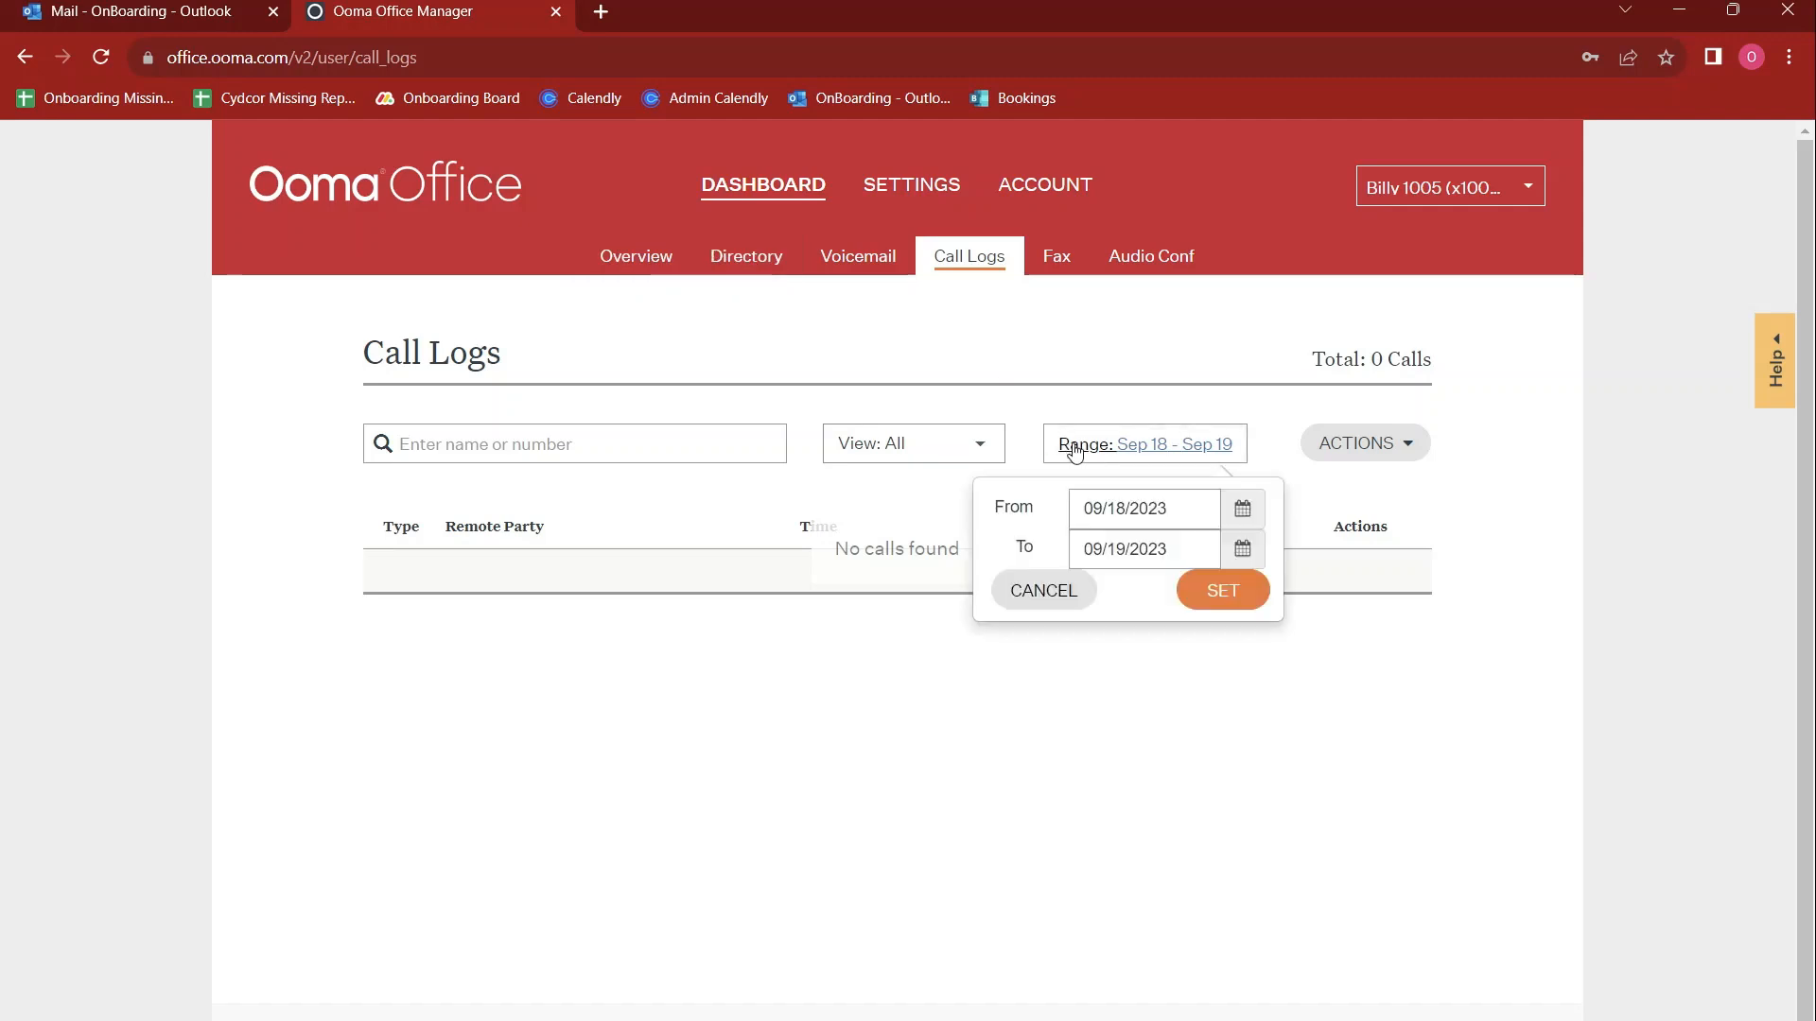
left_click(1245, 513)
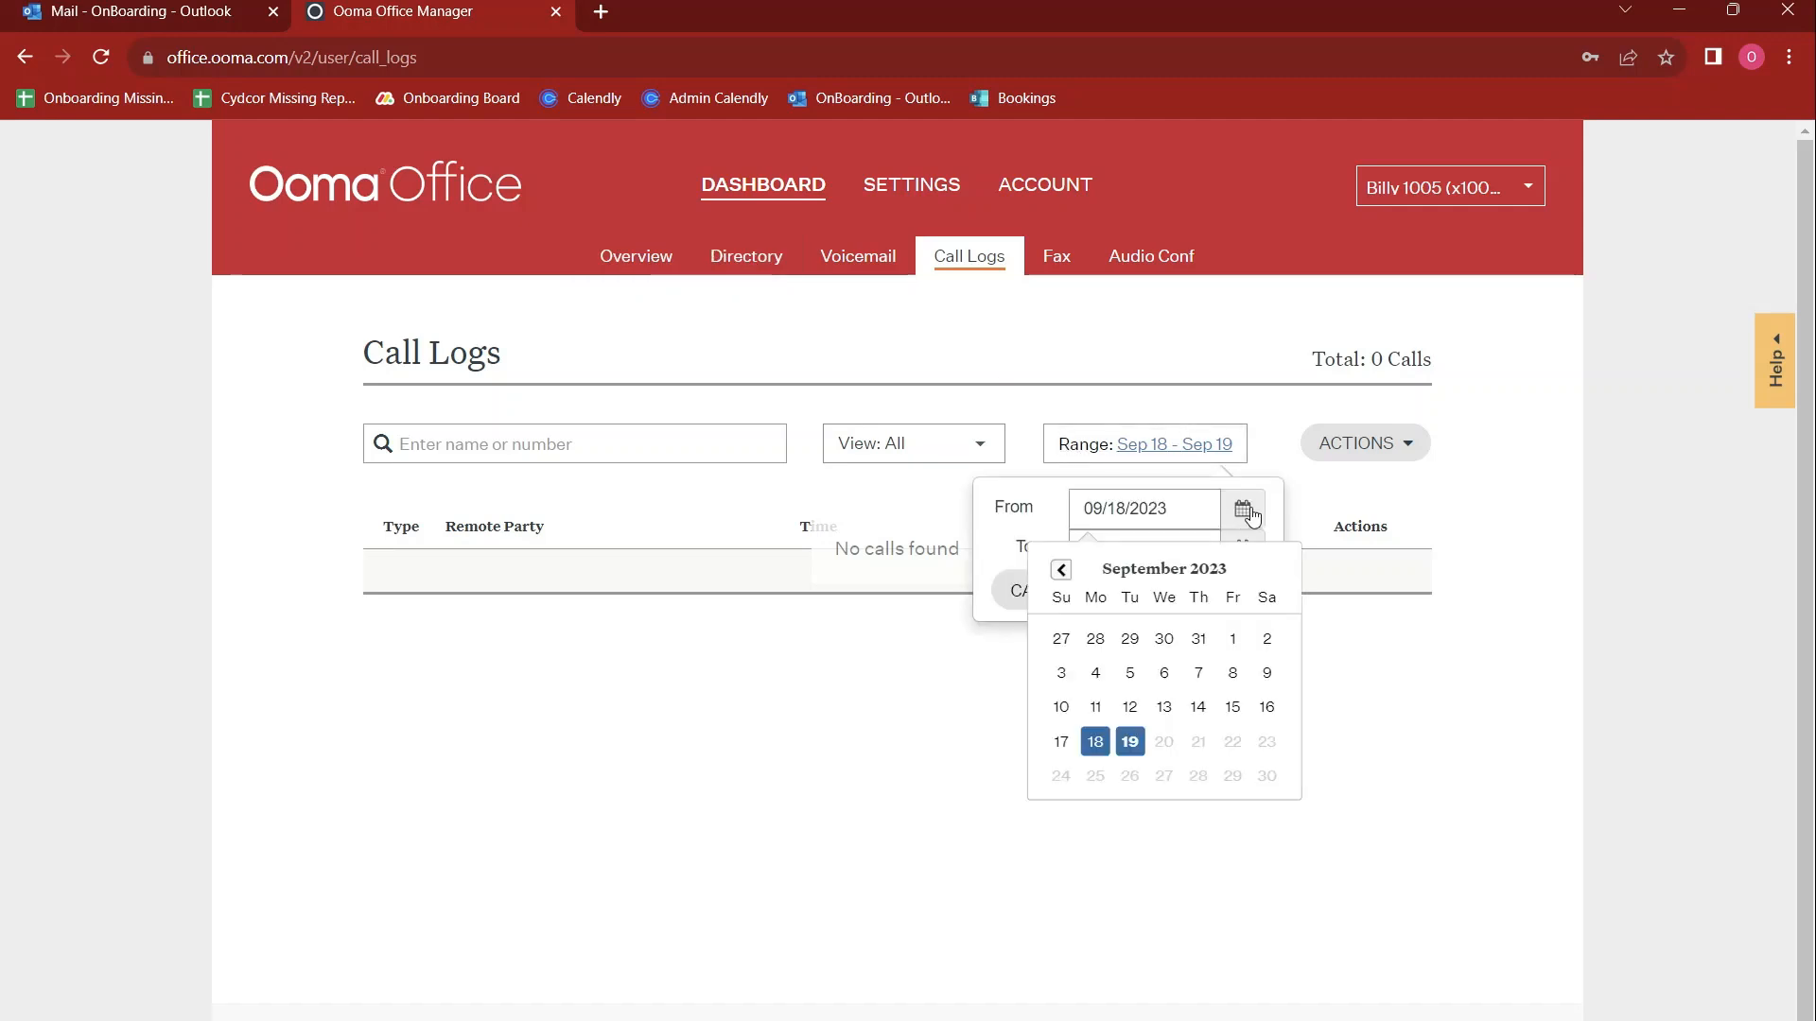
left_click(1130, 673)
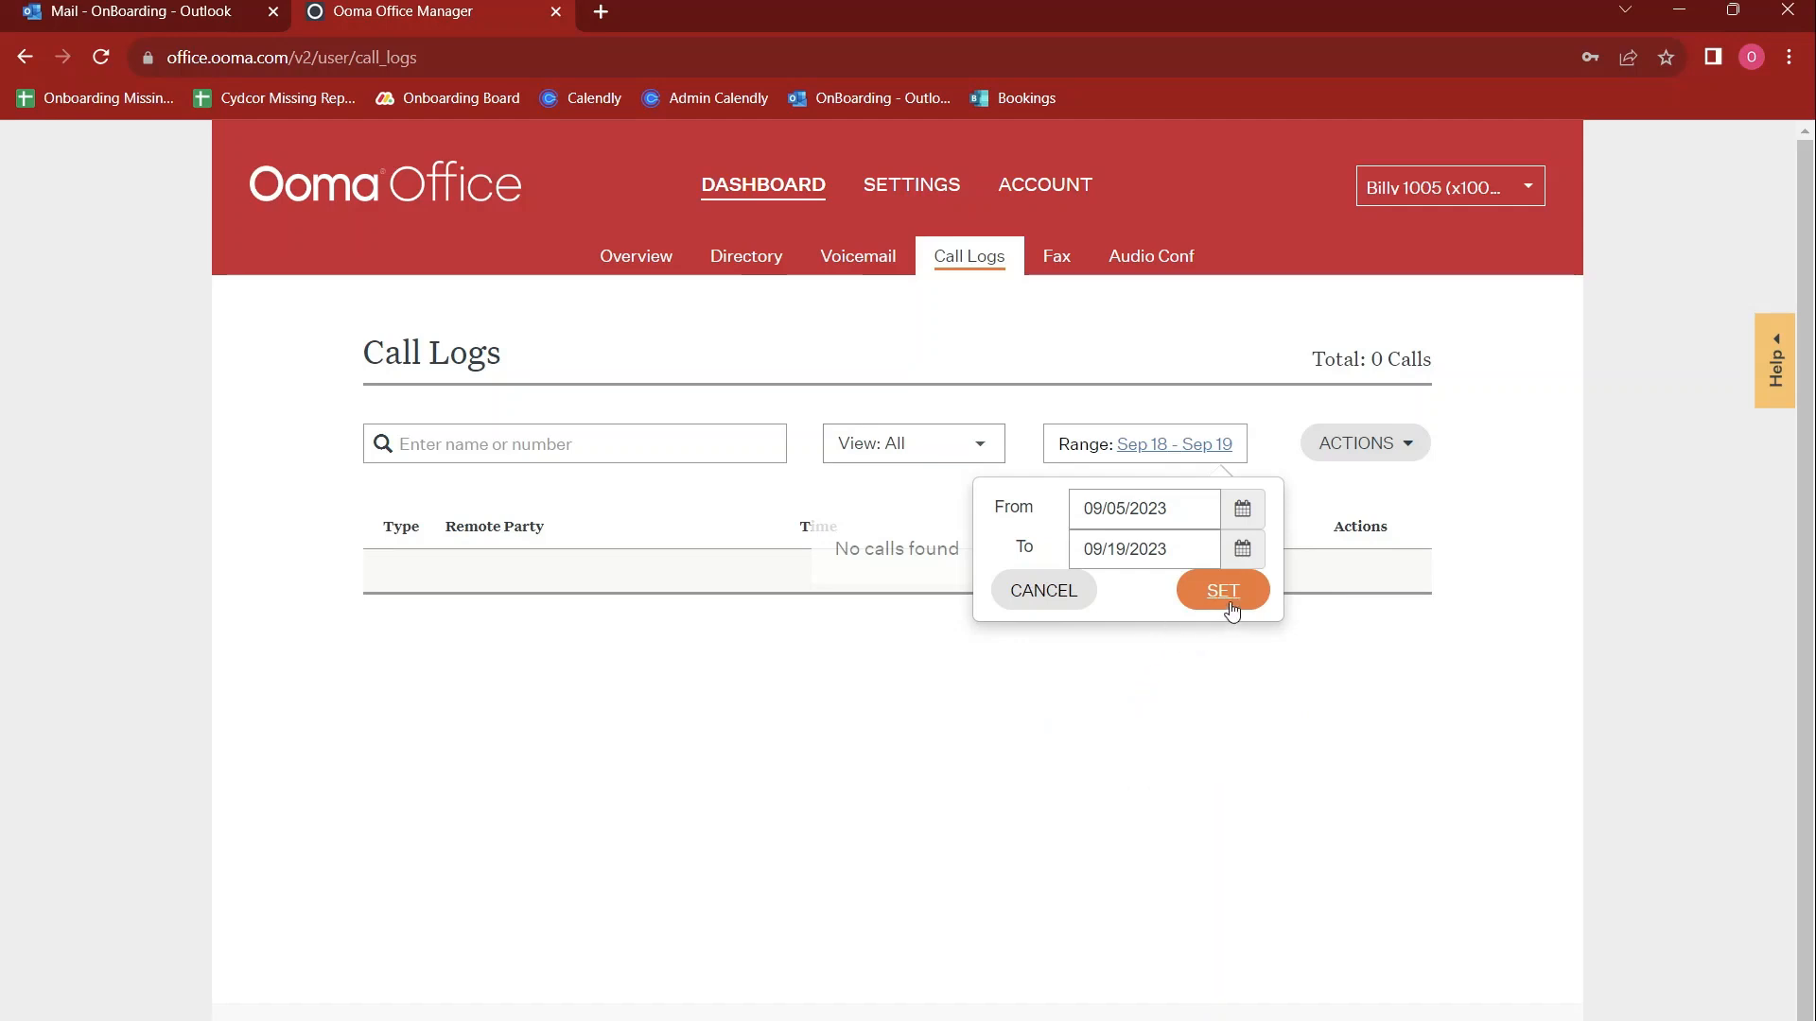
left_click(557, 444)
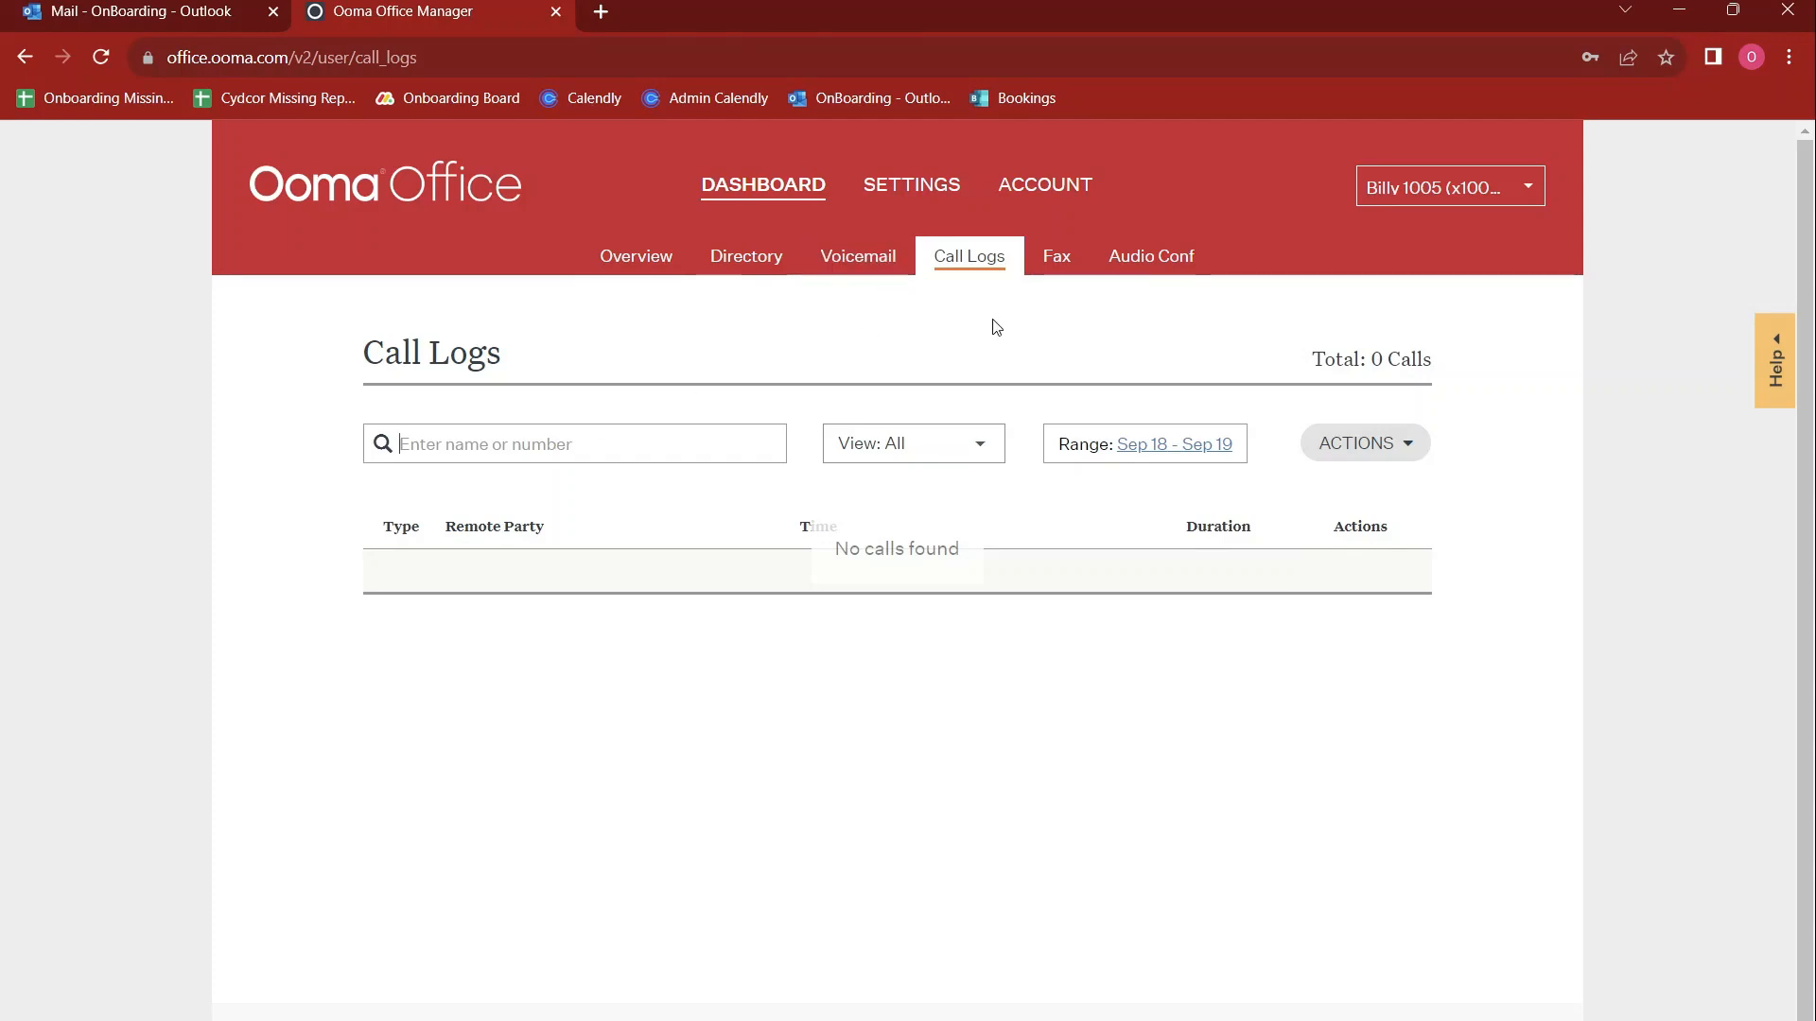
View the fax logs and their date range picker without changing the range
left_click(1059, 274)
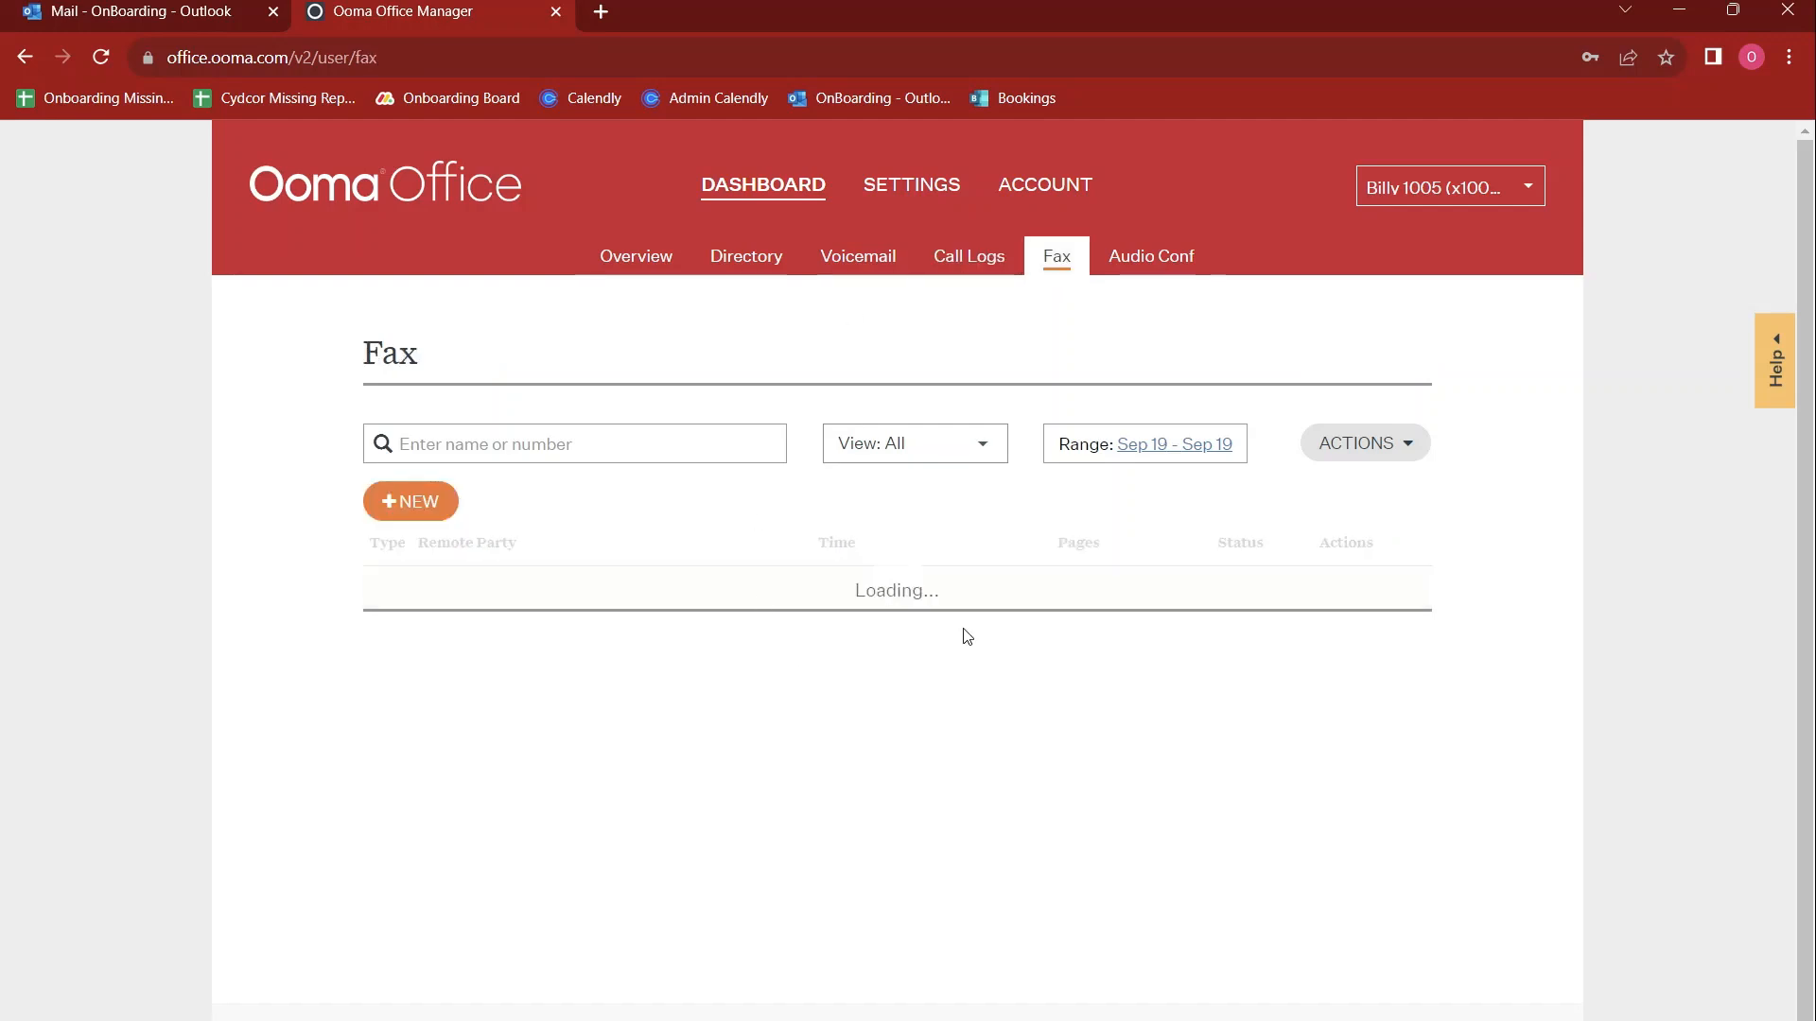
left_click(1097, 440)
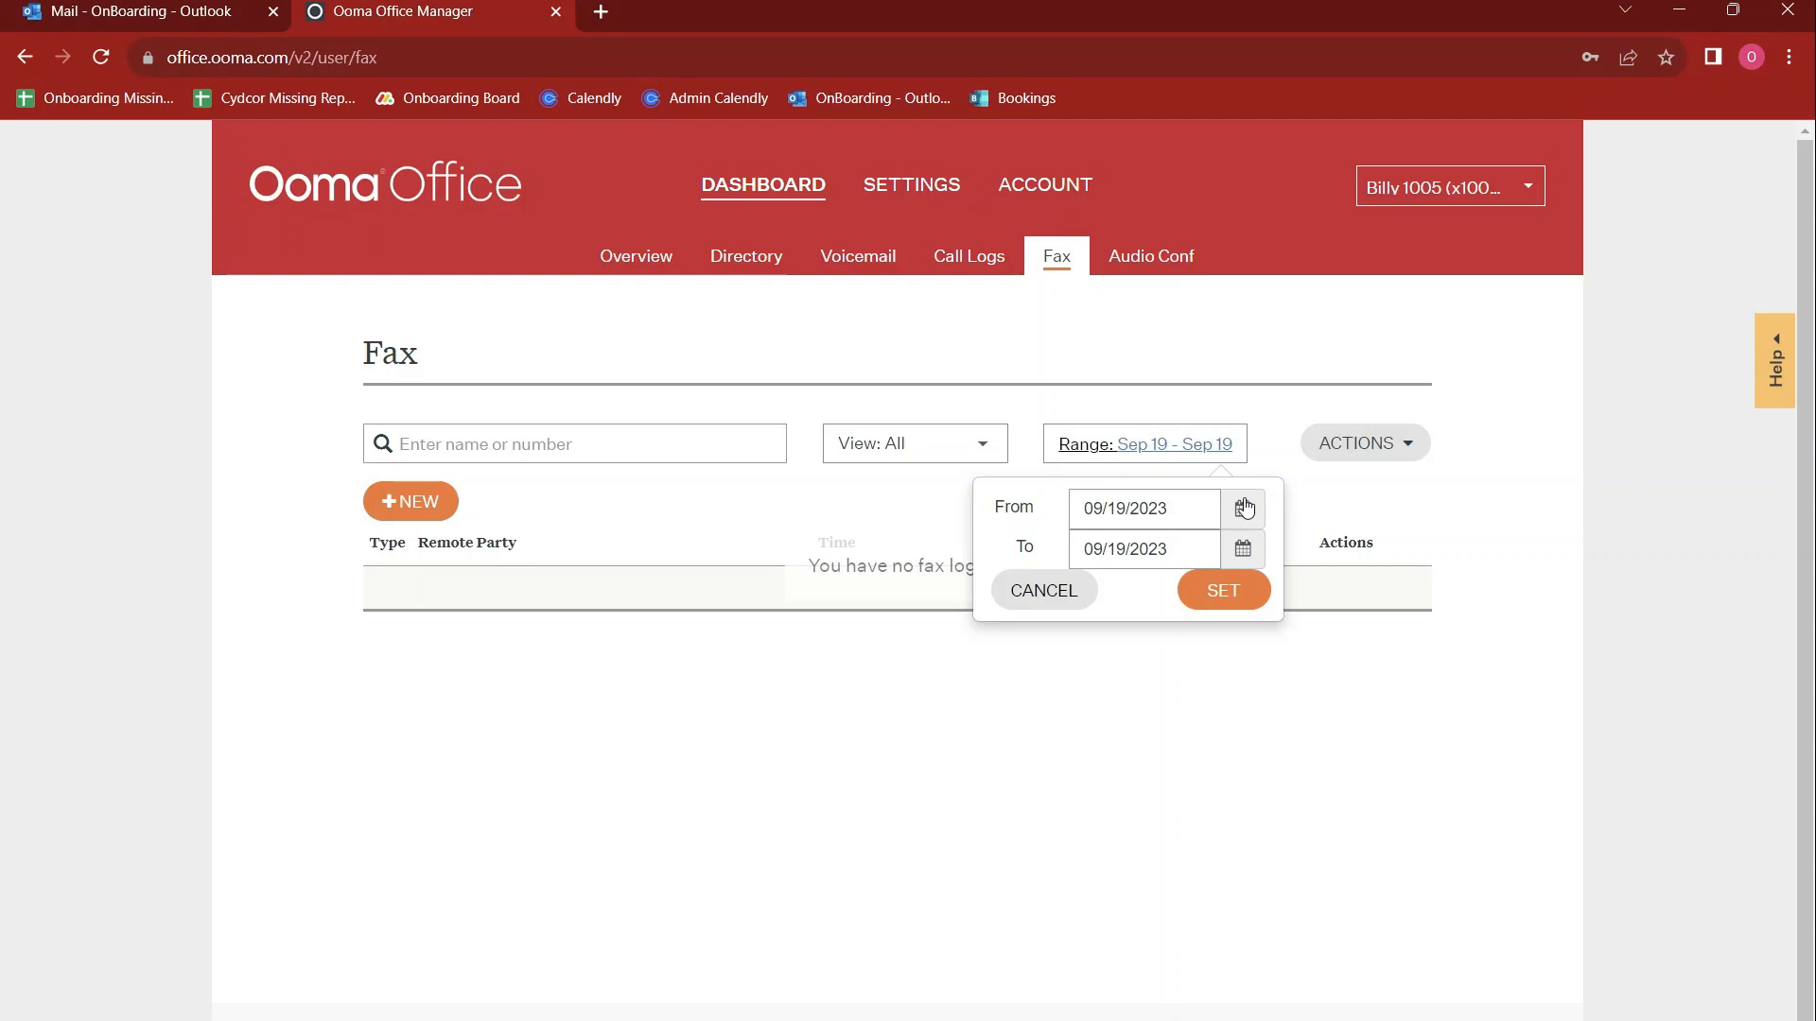
left_click(1209, 558)
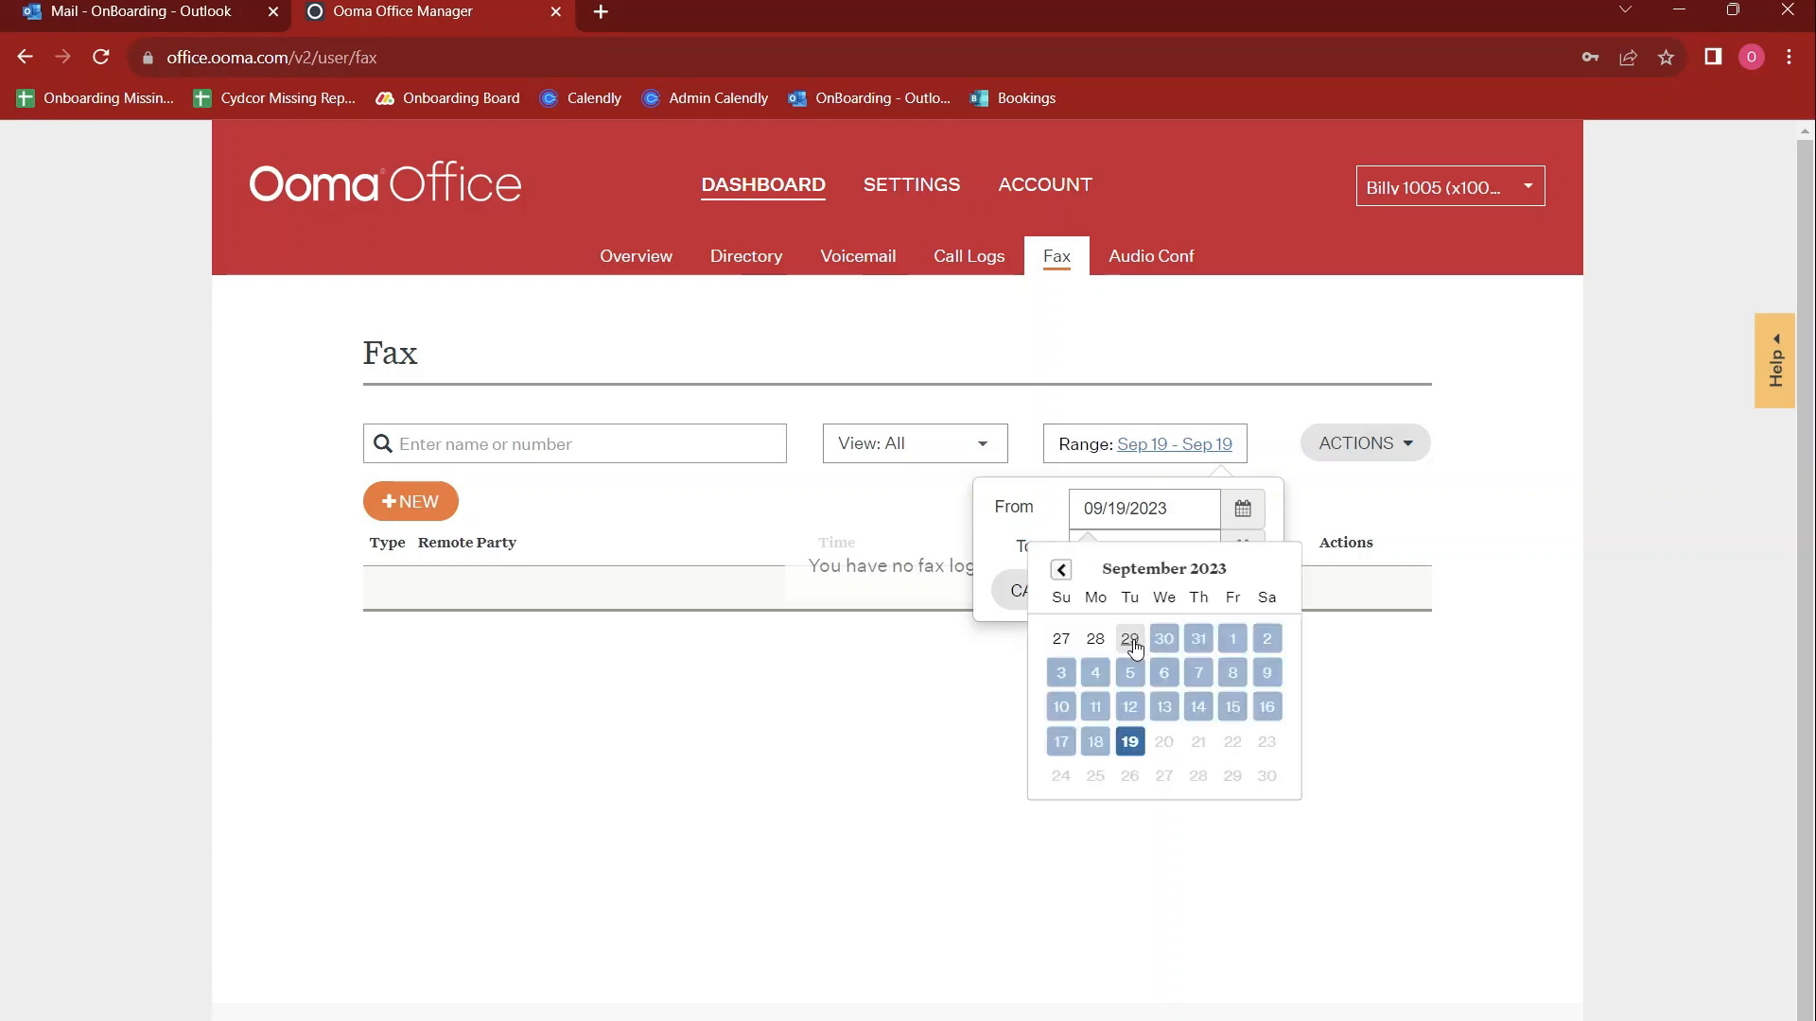
left_click(1143, 344)
left_click(1143, 344)
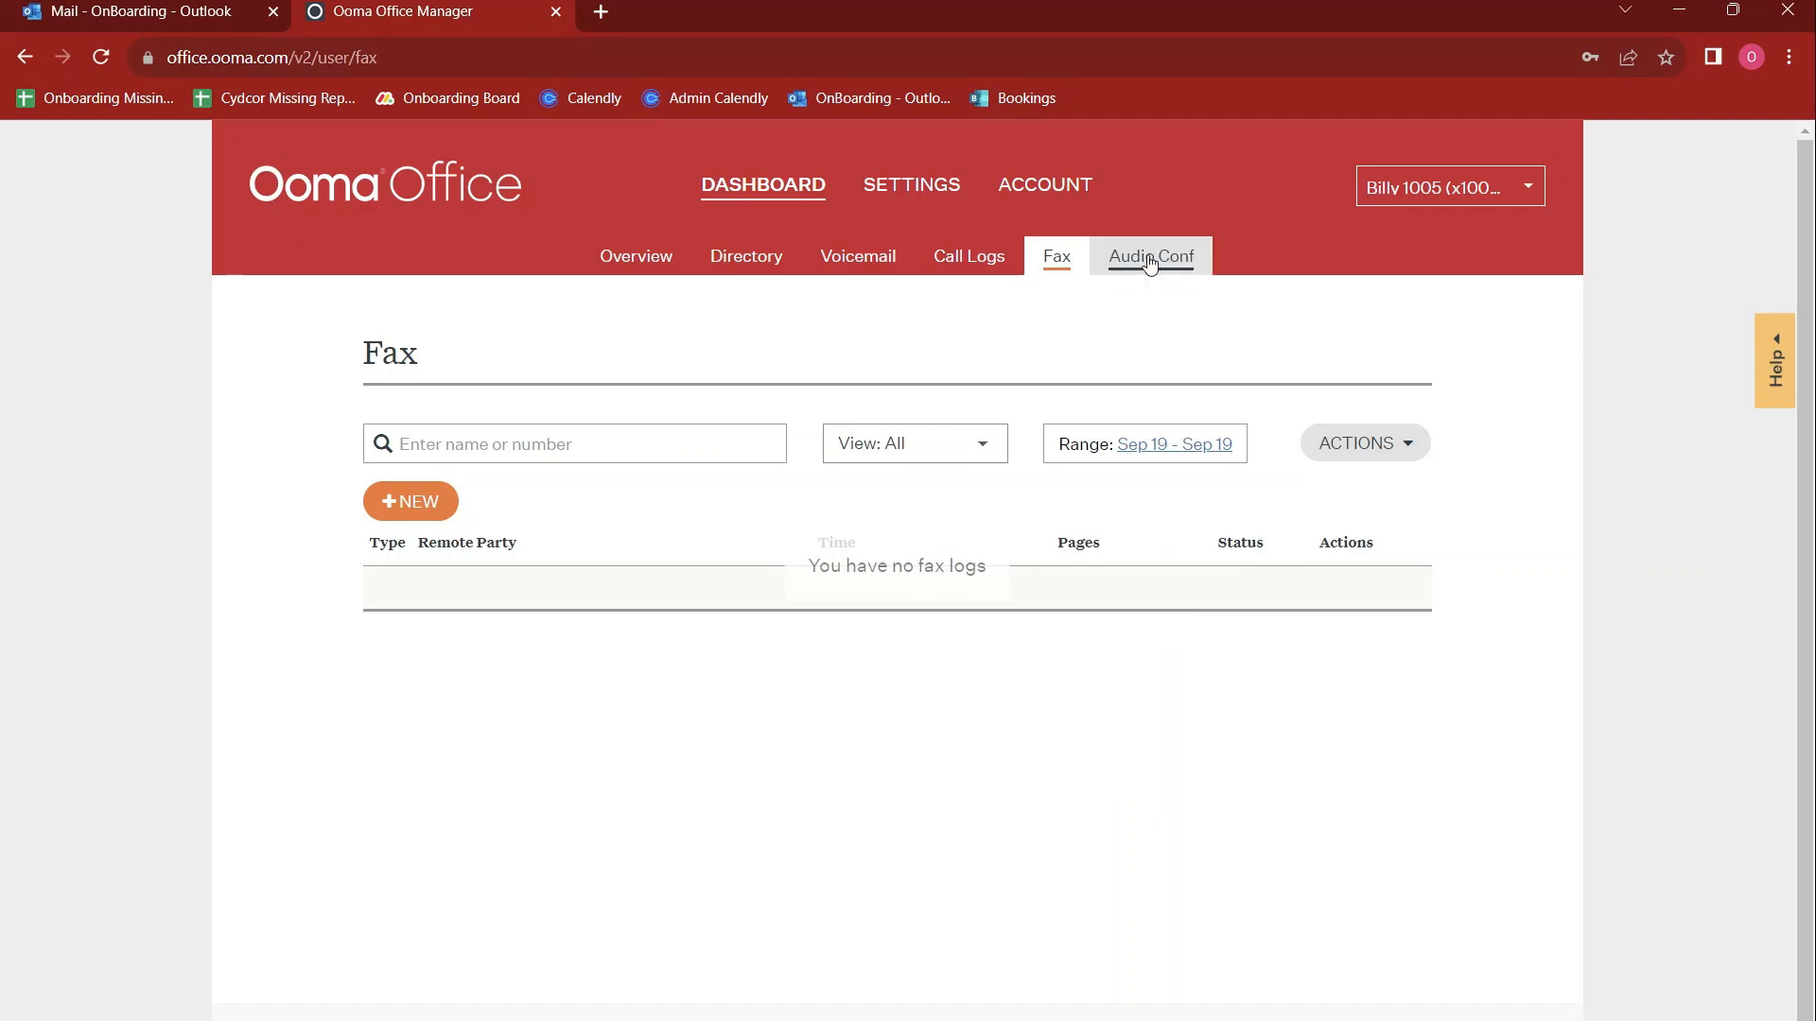
Examine the audio conference details, highlighting the external dial-in number and the Bridge ID
left_click(1149, 265)
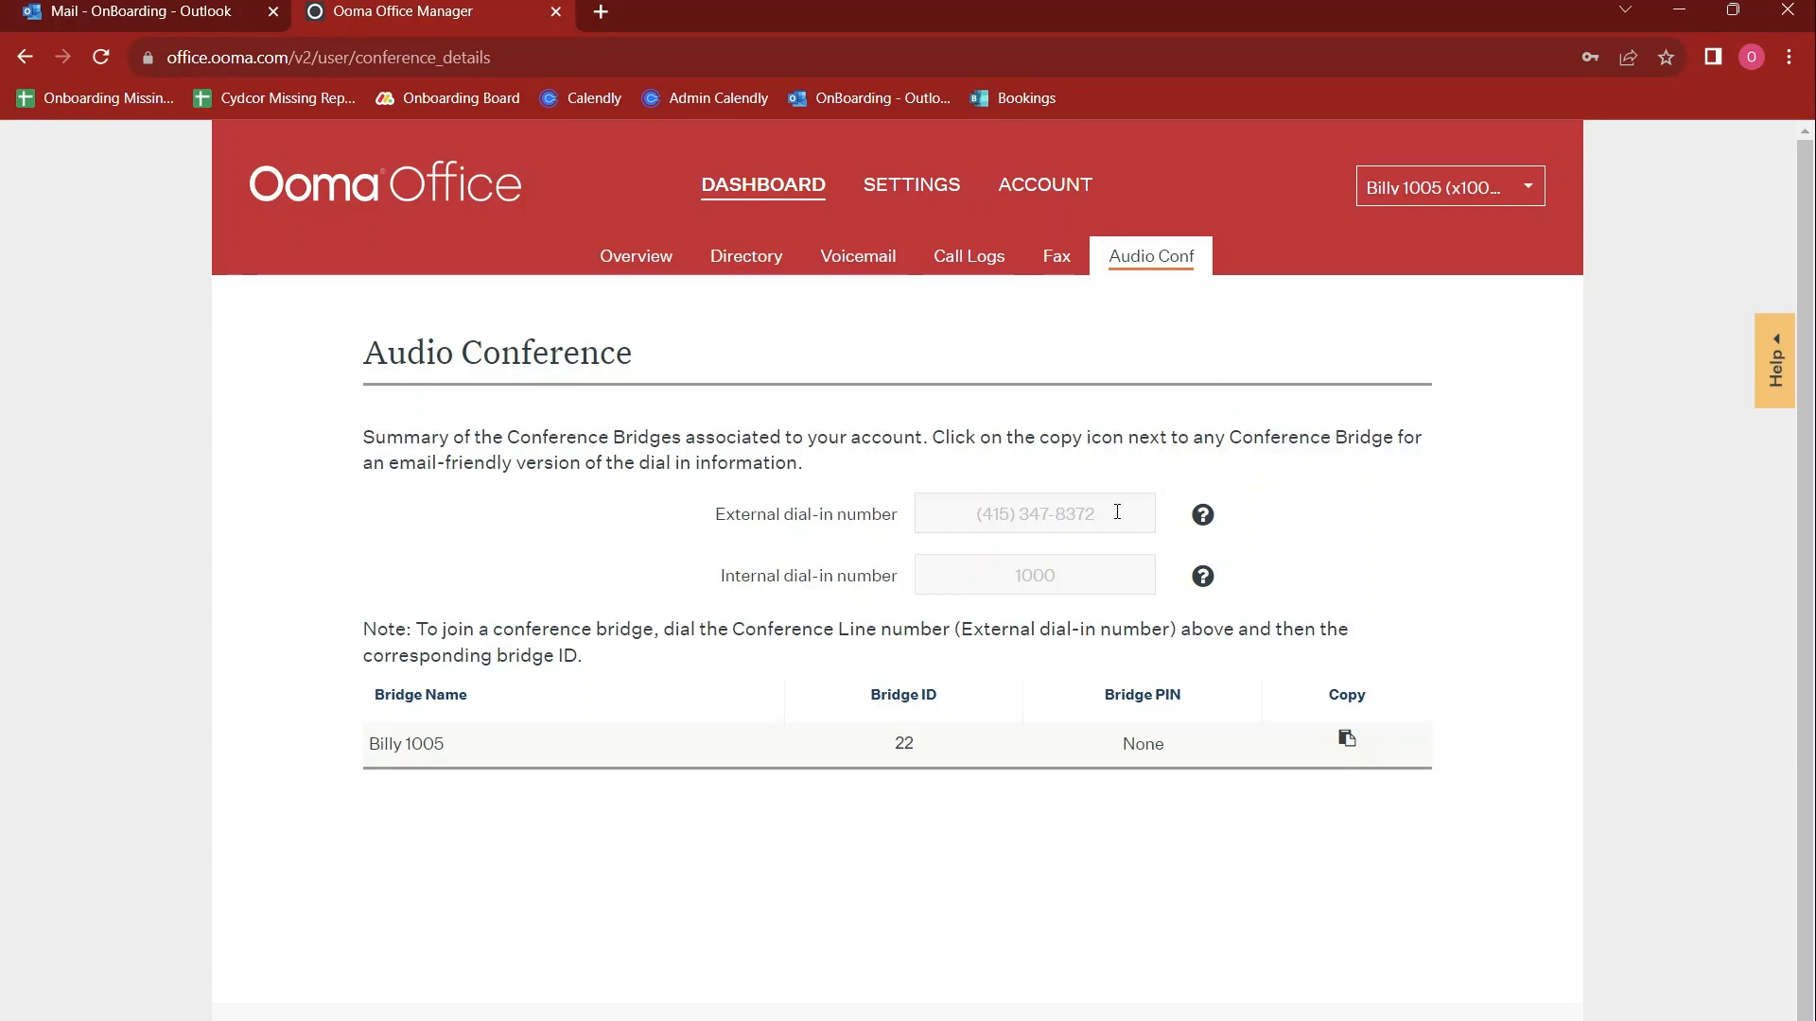
left_click_drag(1117, 511, 942, 510)
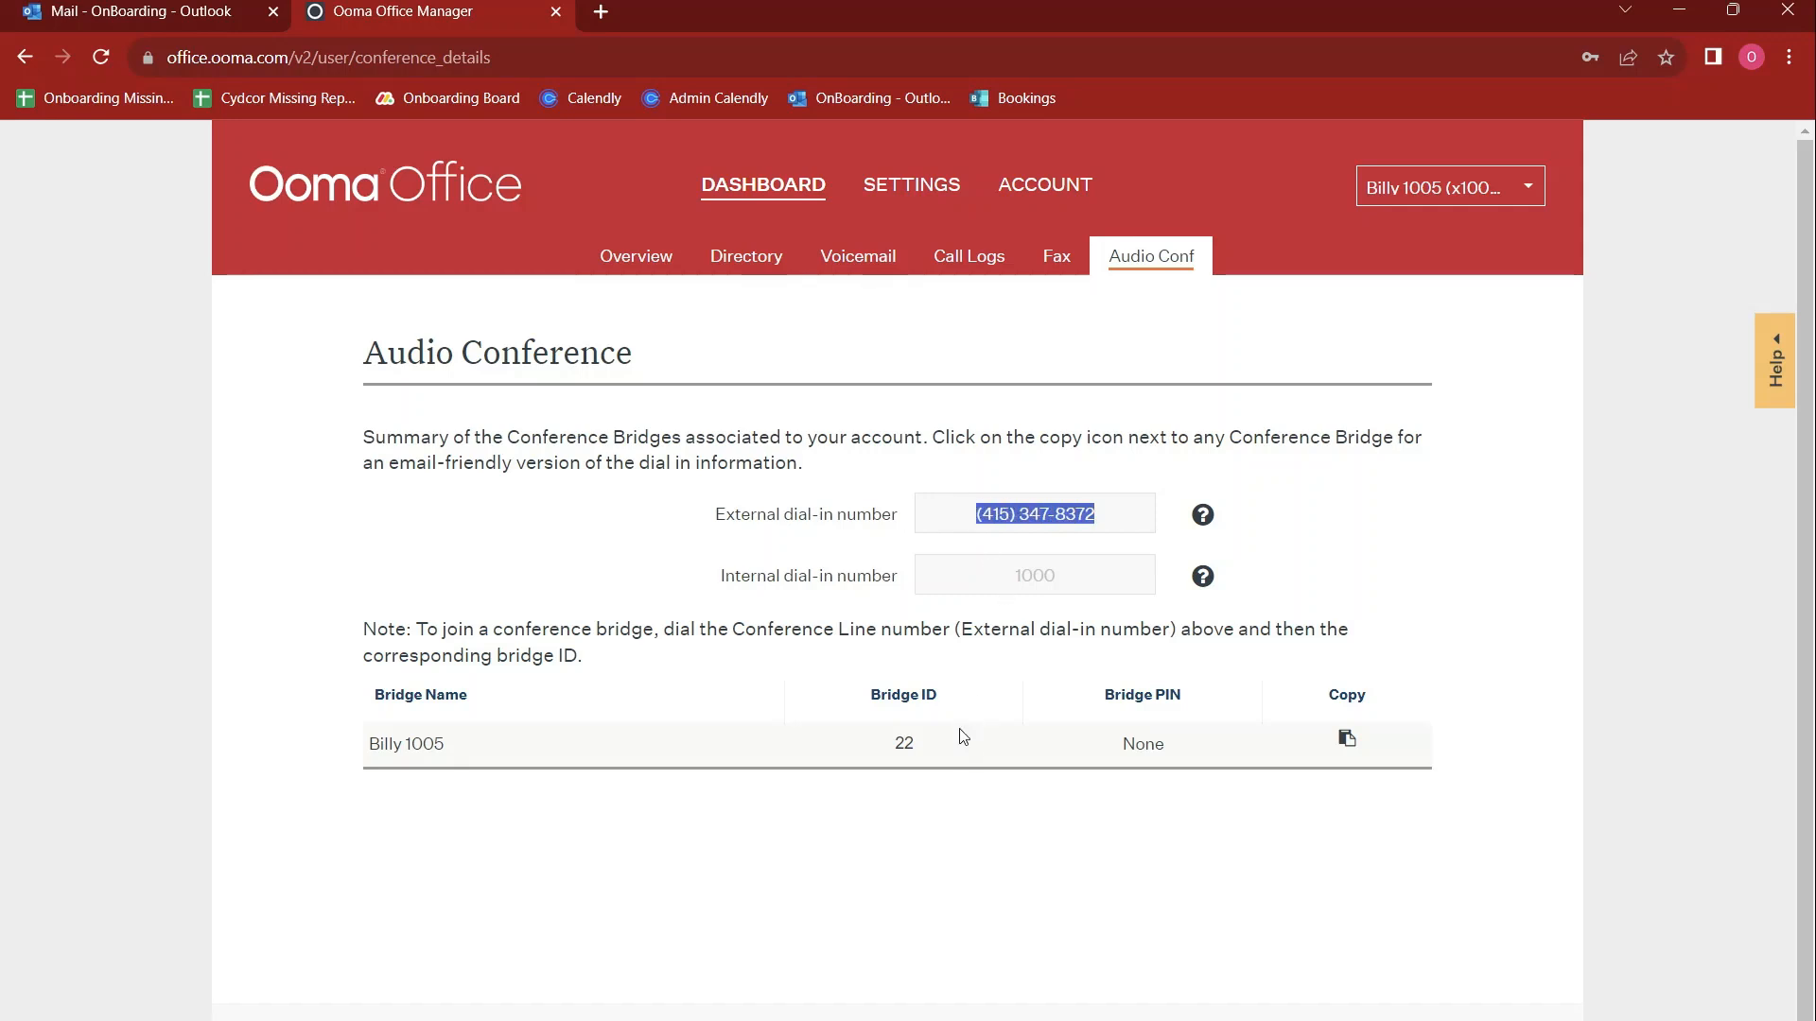
left_click(907, 754)
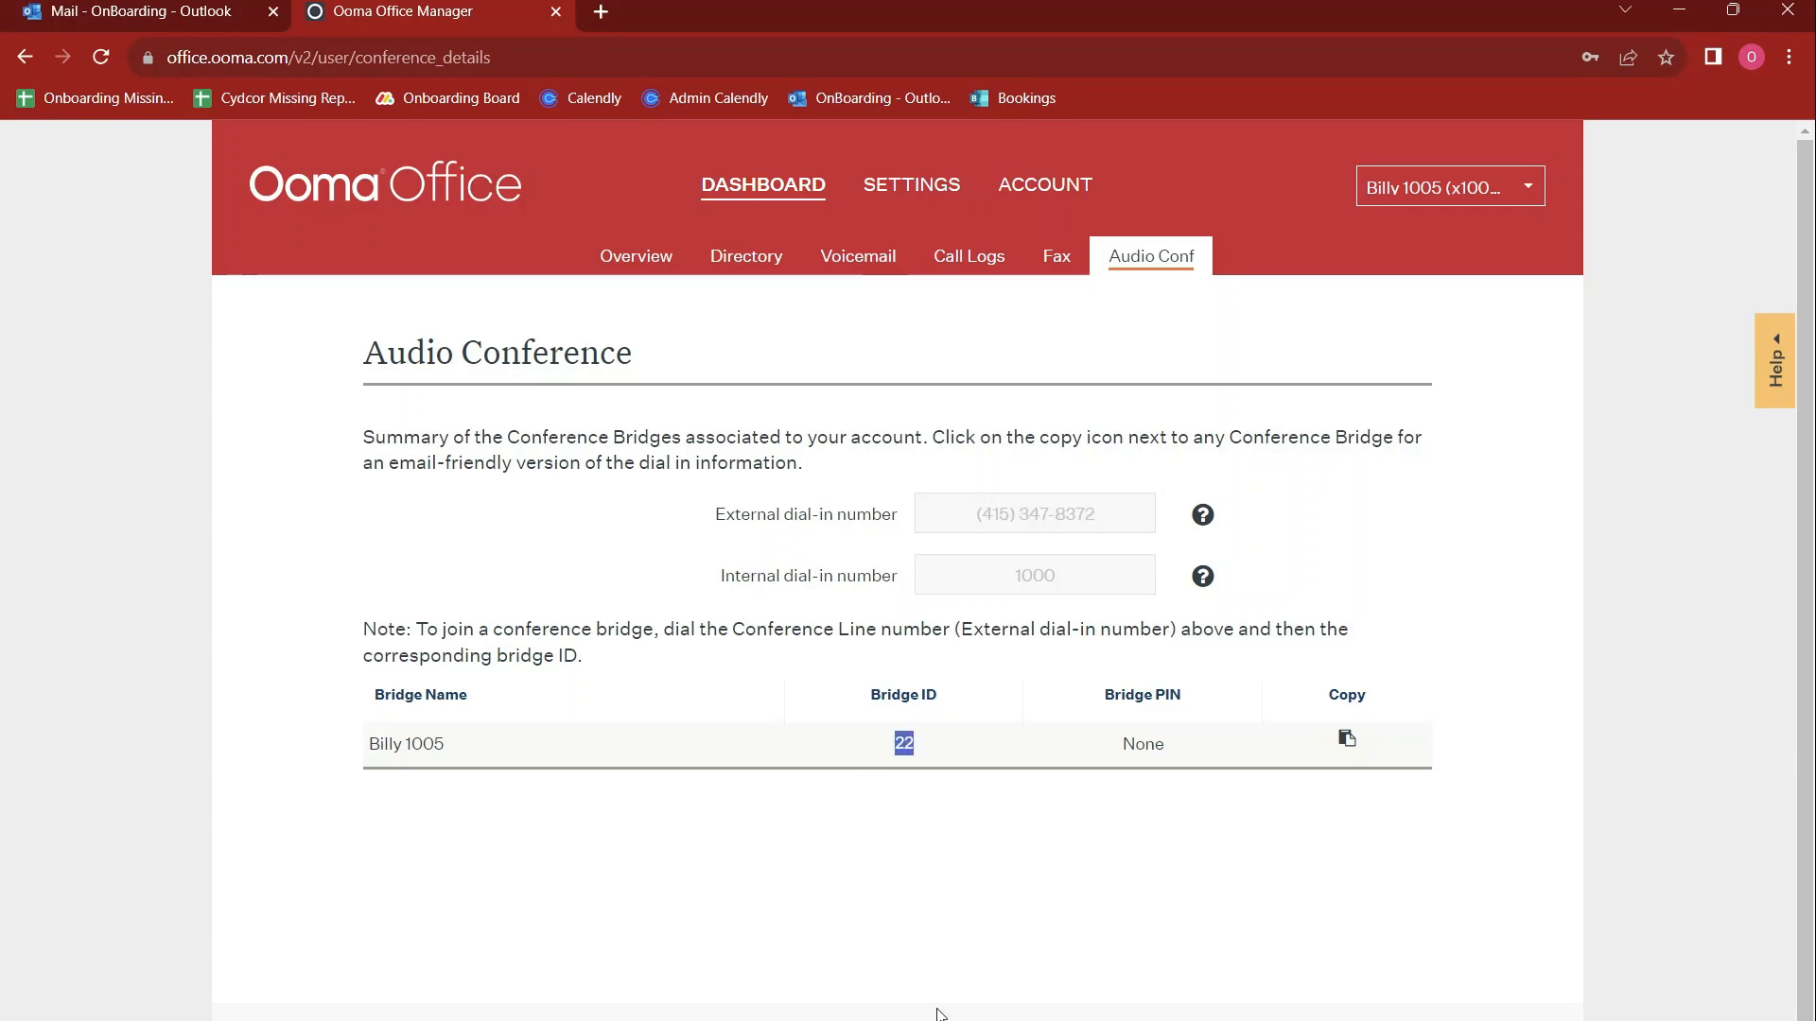
left_click(1044, 499)
left_click_drag(932, 746, 884, 749)
double_click(870, 744)
Draft an external line named Cell with a phone number in the device settings, check its Show options and close the form without saving
left_click(912, 185)
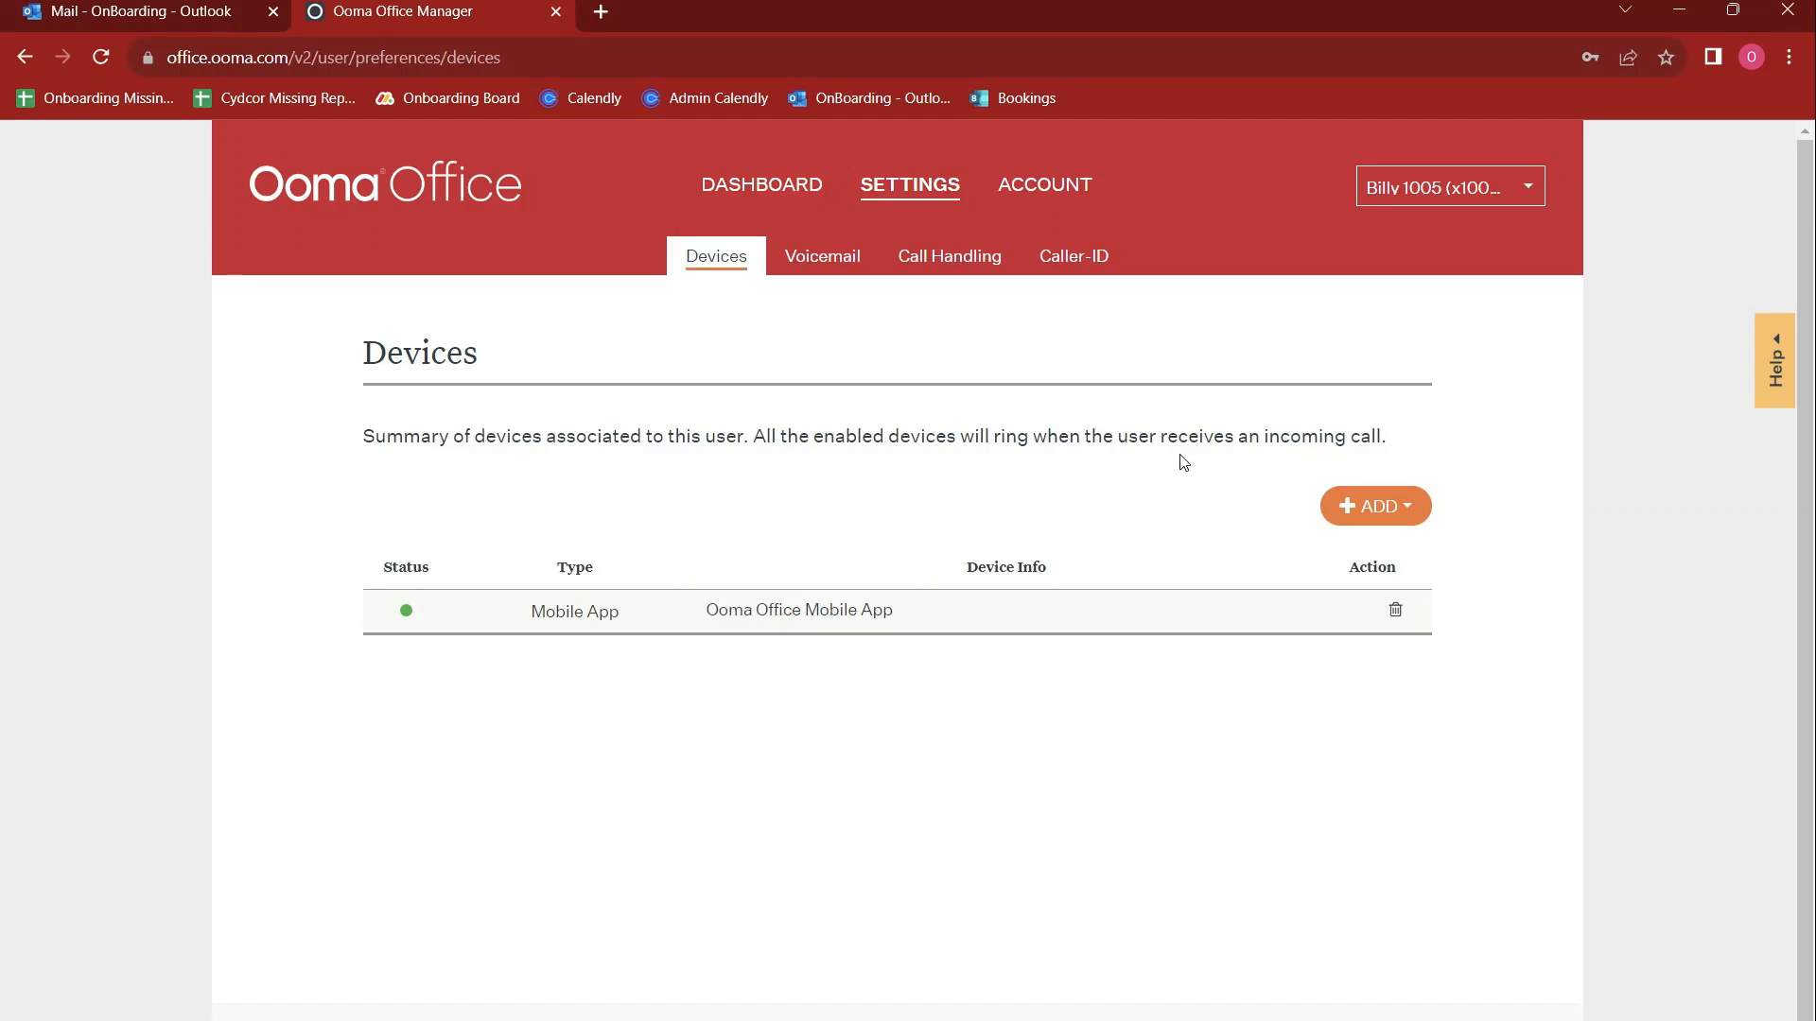
left_click(1358, 506)
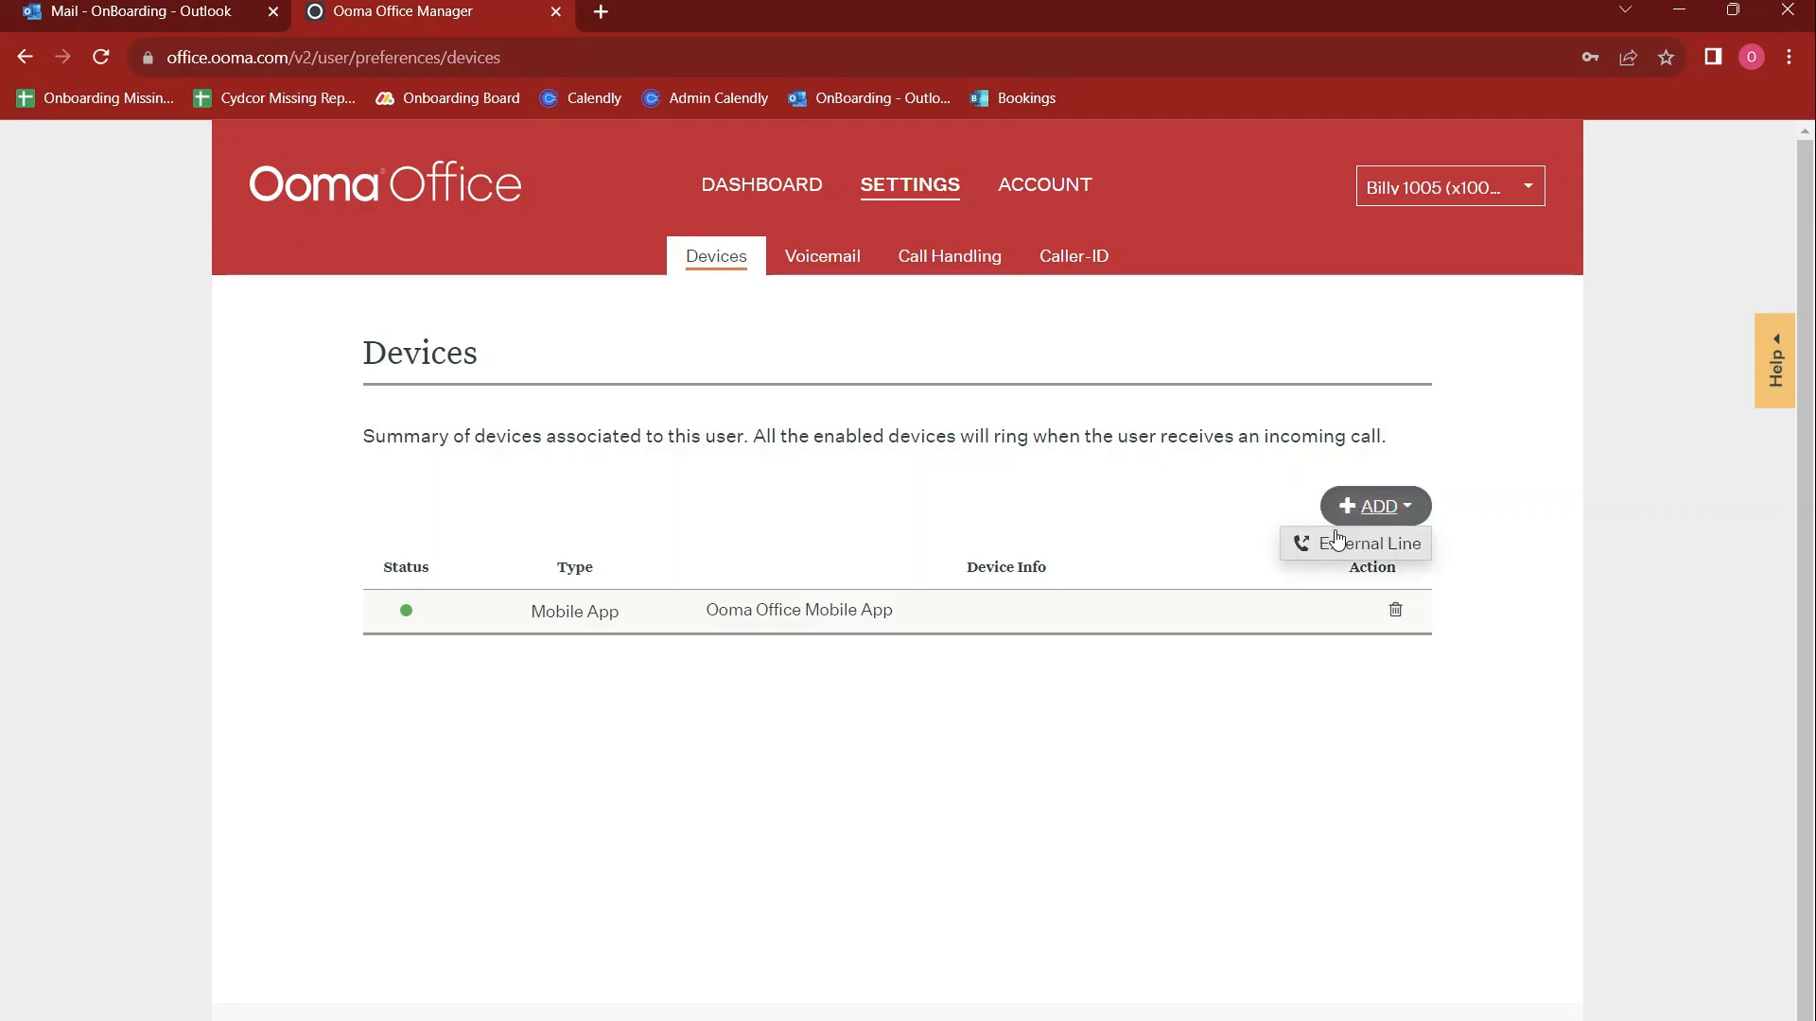
left_click(1336, 541)
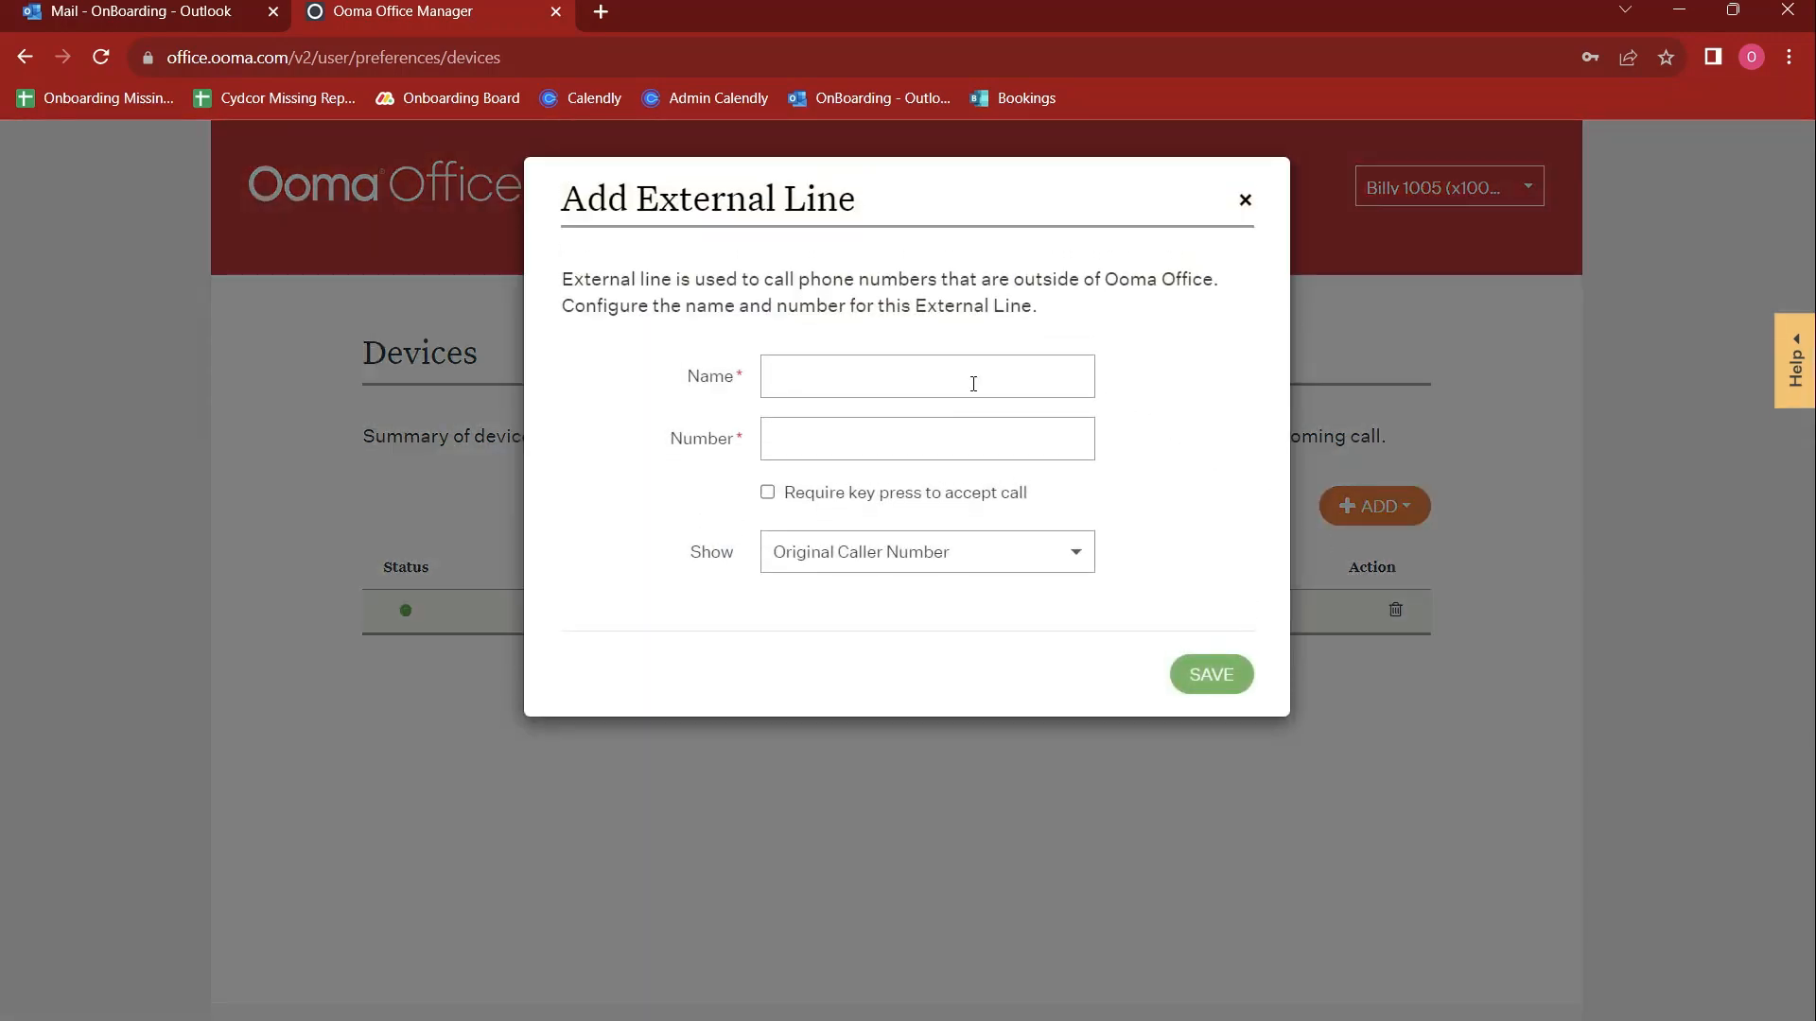
left_click(880, 394)
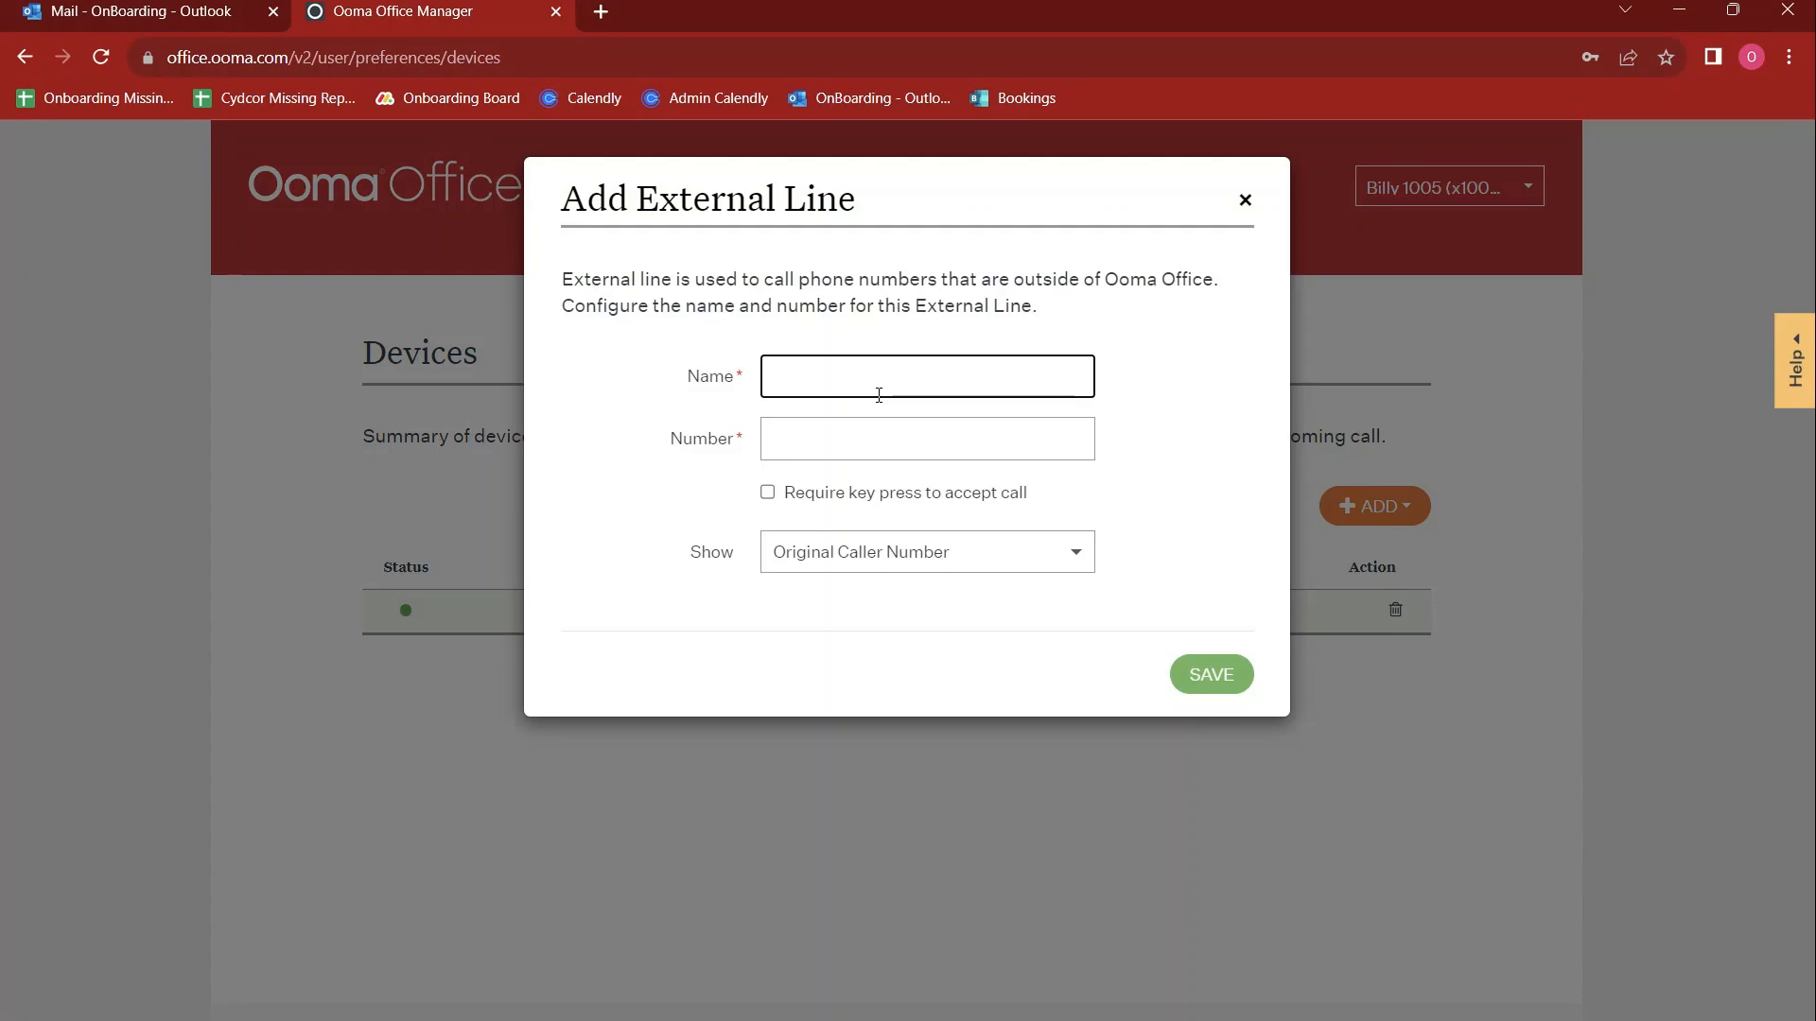
type("Cell")
key("Tab")
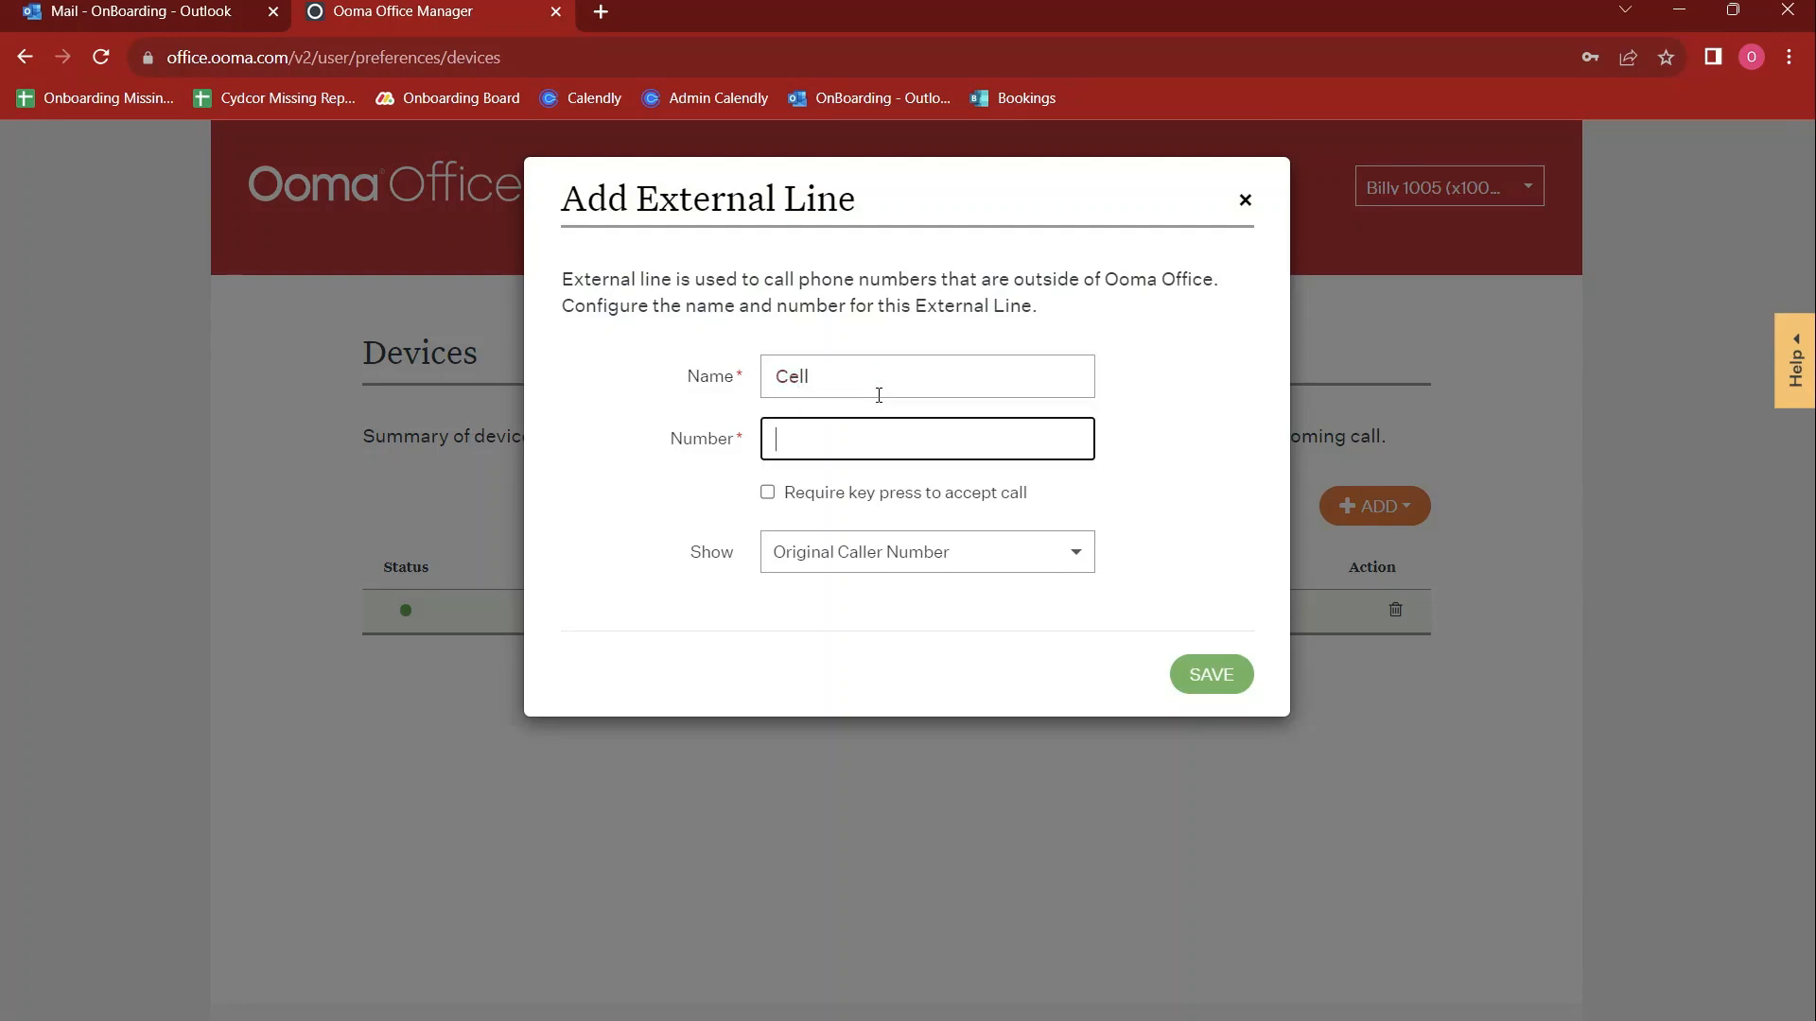
type("510) 555-5555")
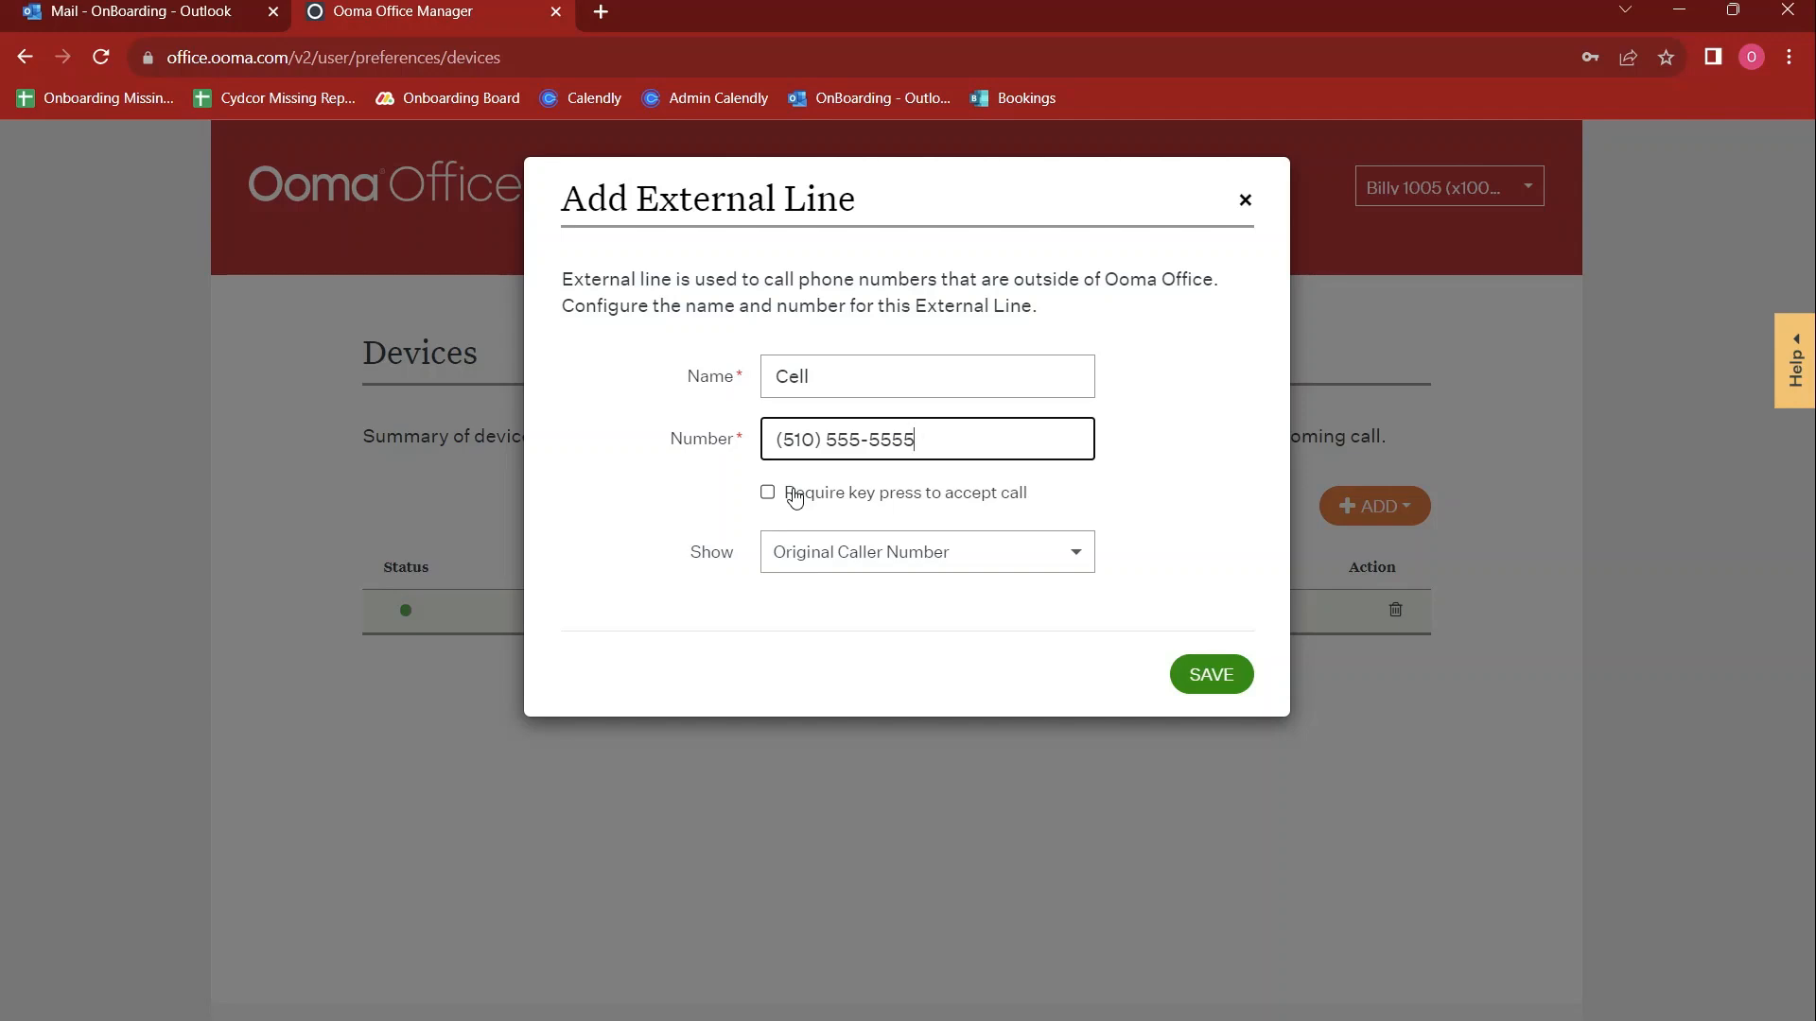
left_click(847, 556)
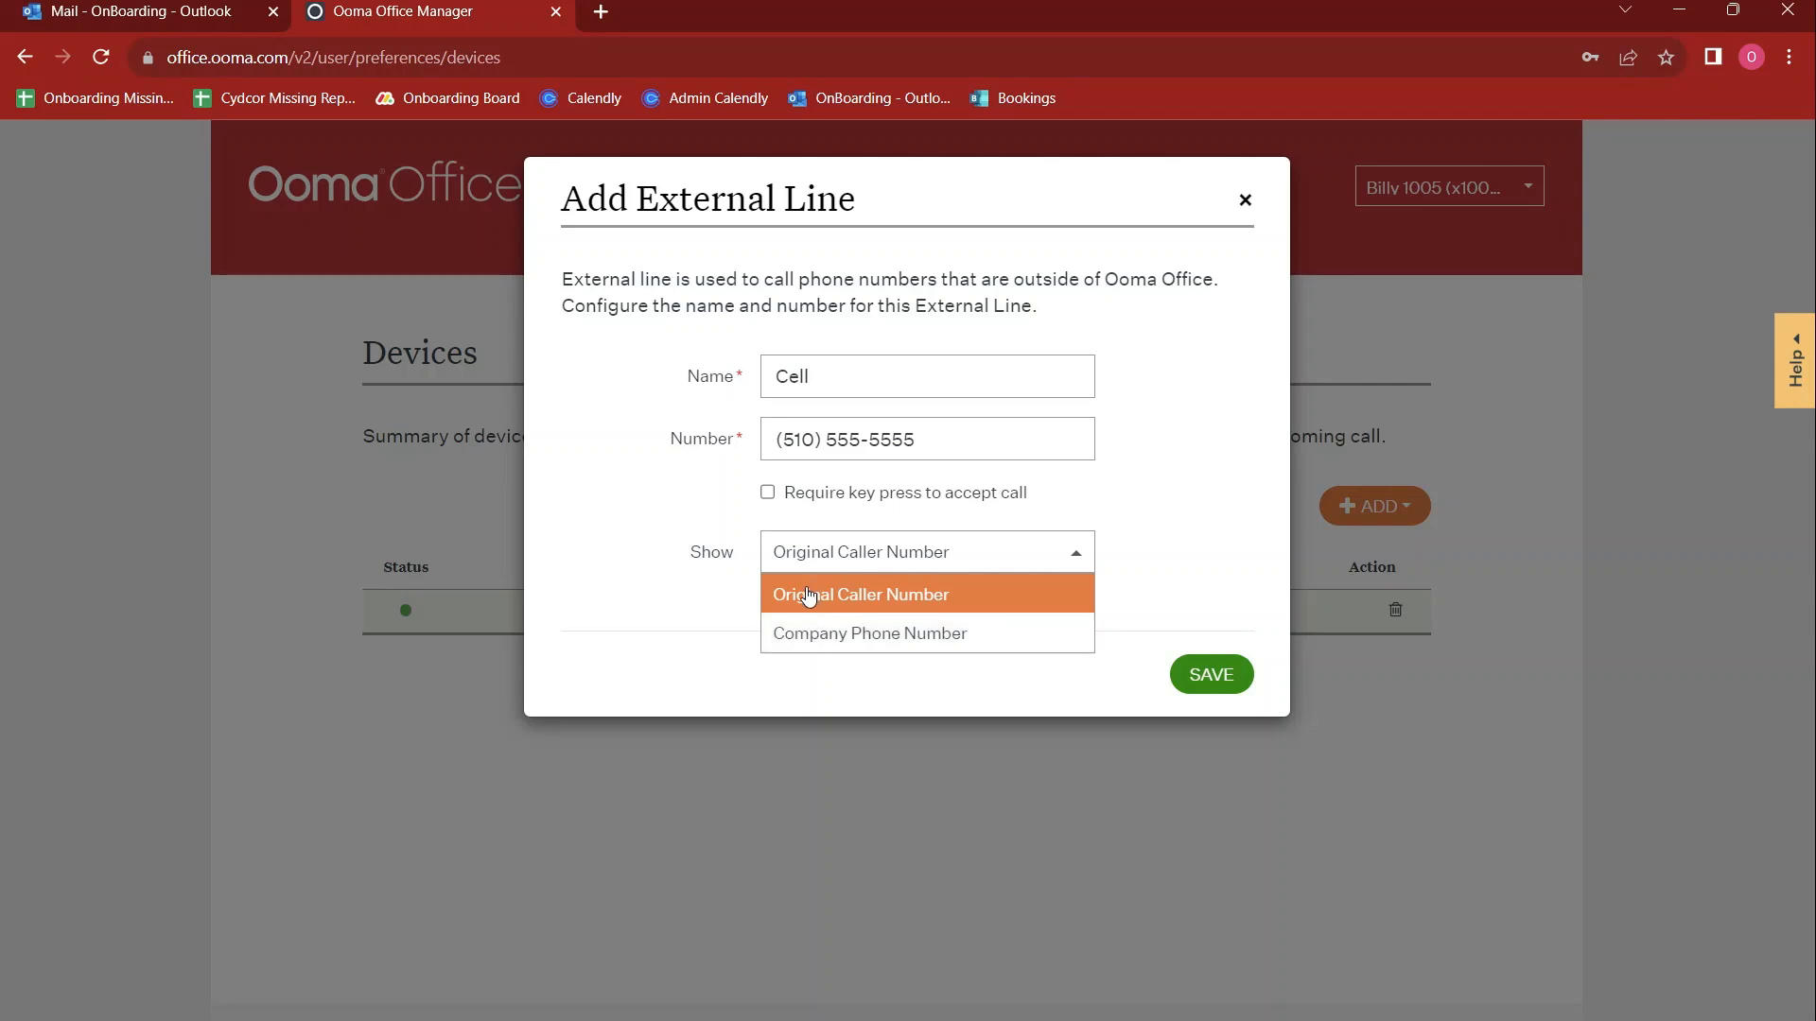
left_click(1244, 199)
left_click(1245, 201)
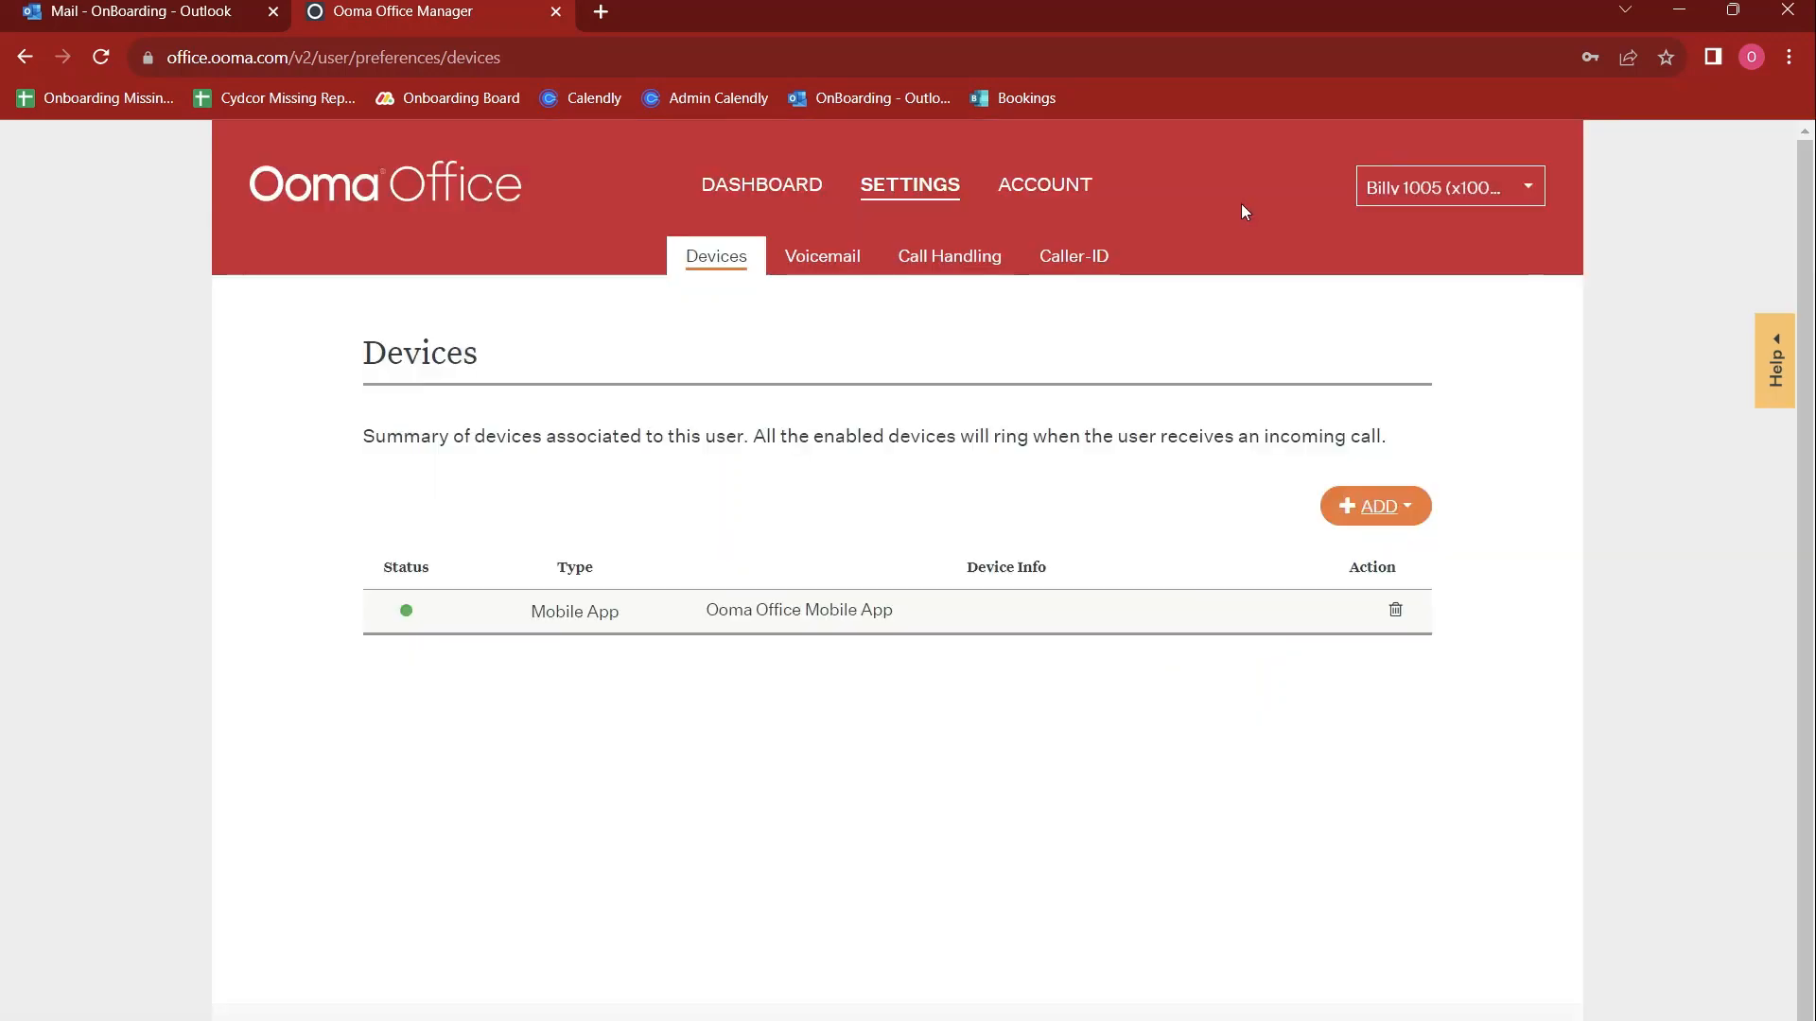
Look through the voicemail preferences, including the Text to Speech and Record New Greeting dialogs and the voicemail PIN field, without changing them
left_click(822, 265)
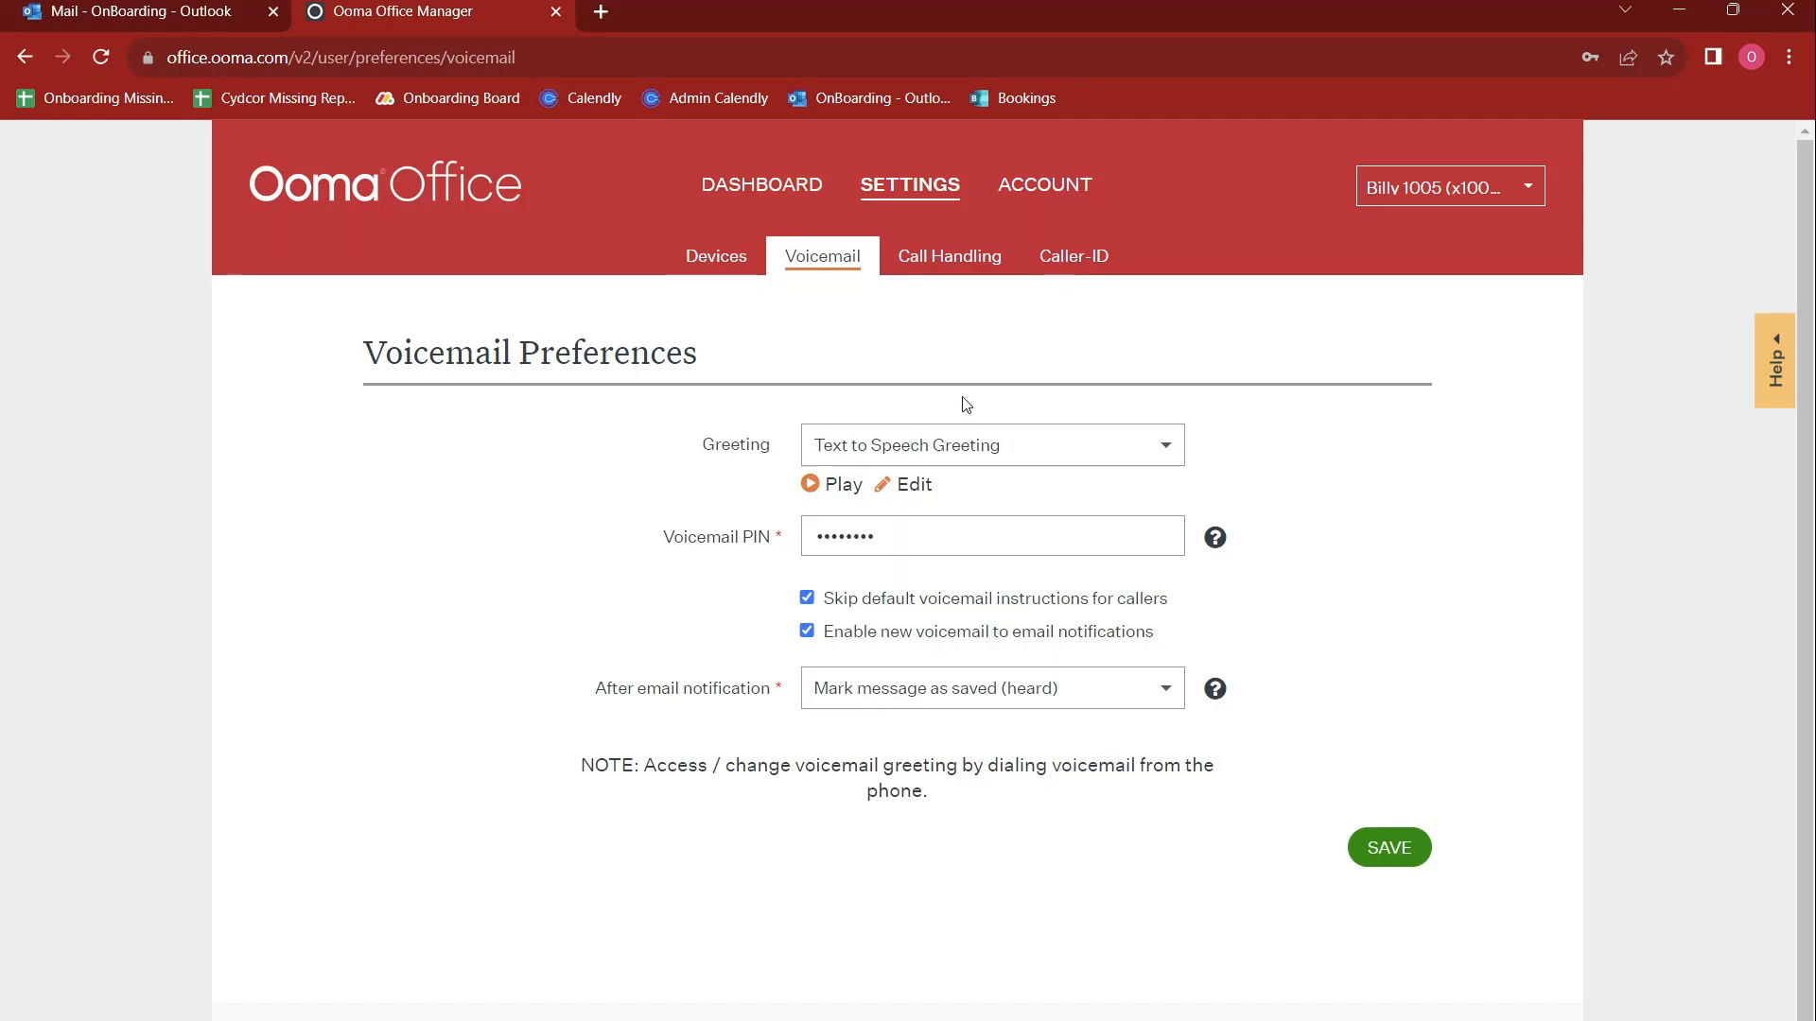
left_click(1029, 443)
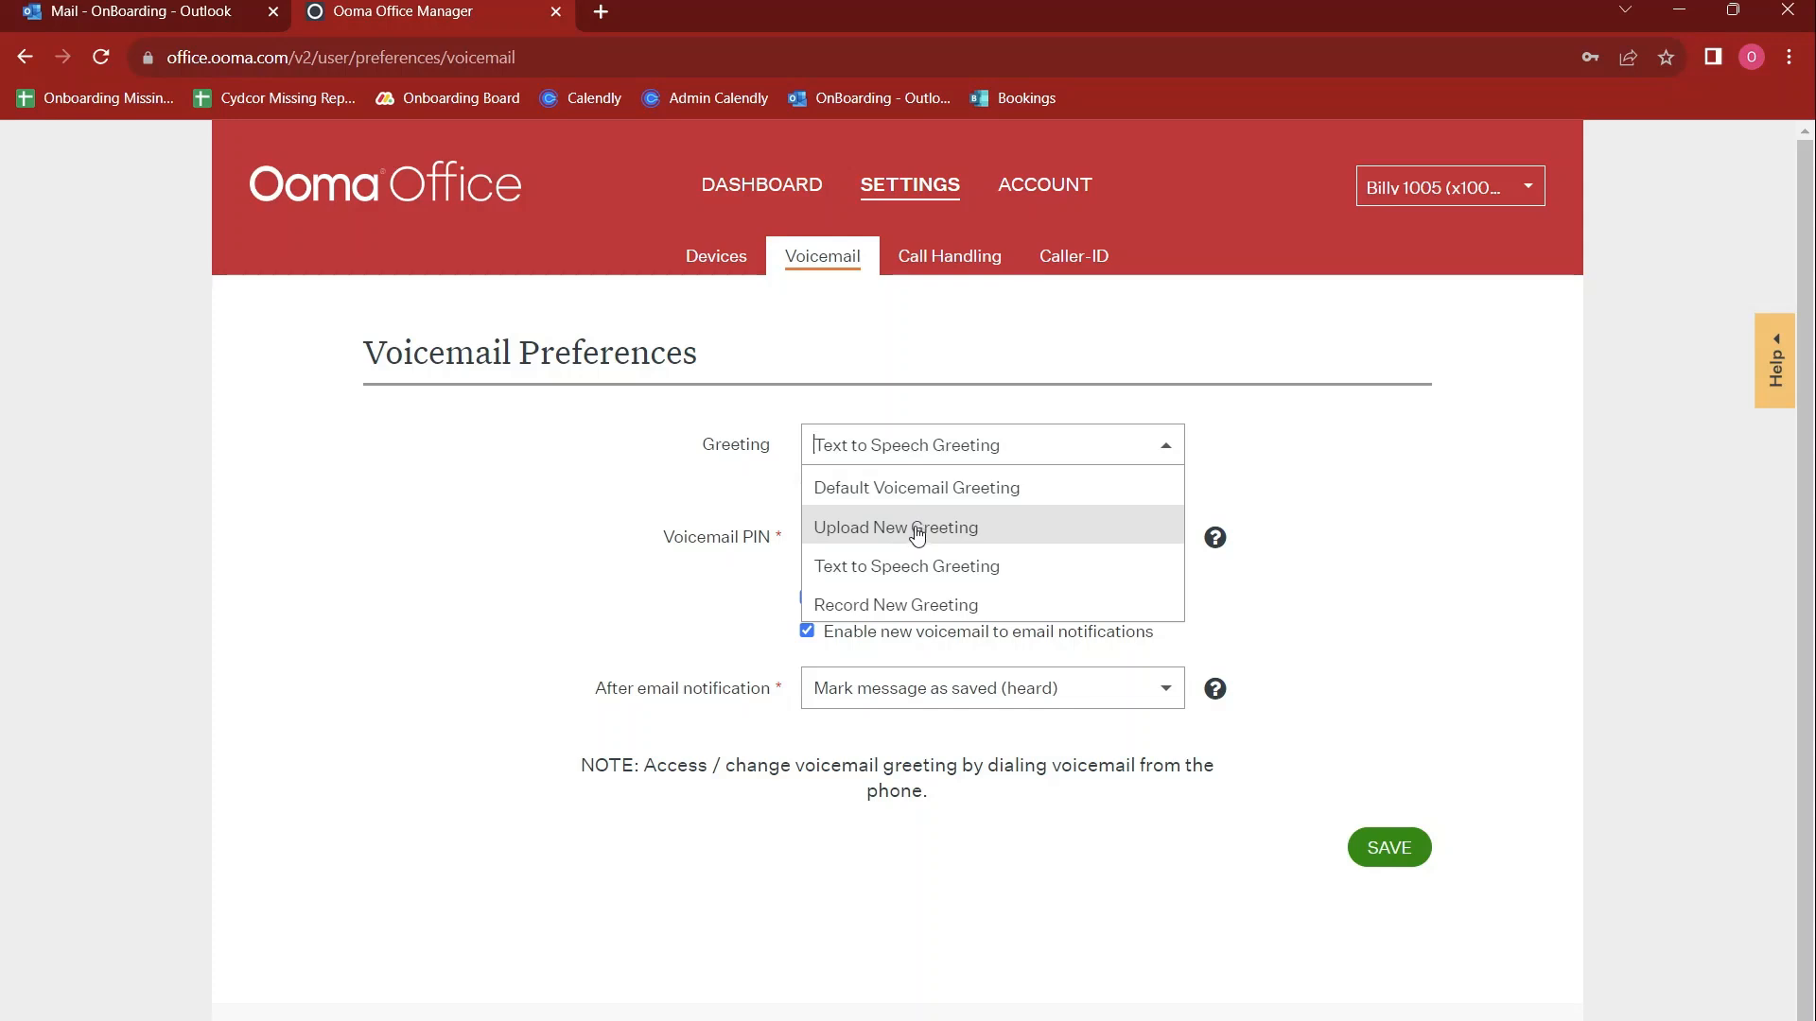
left_click(983, 572)
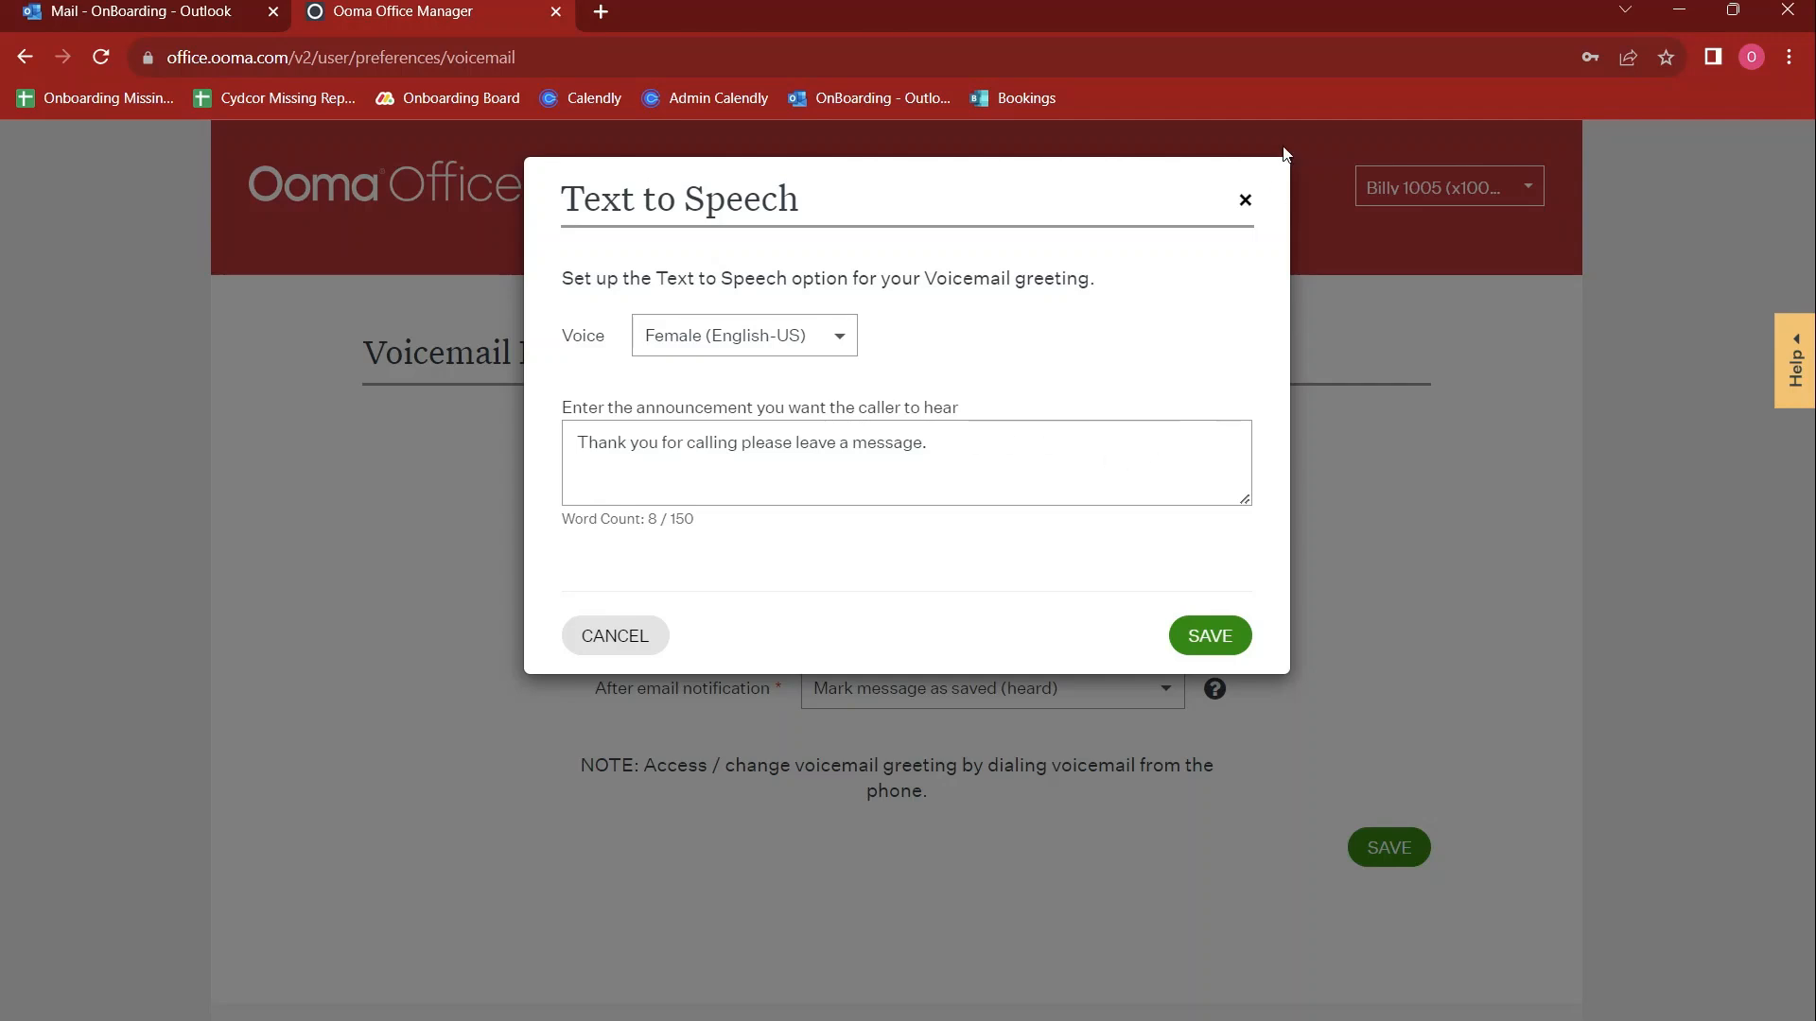
left_click(1244, 199)
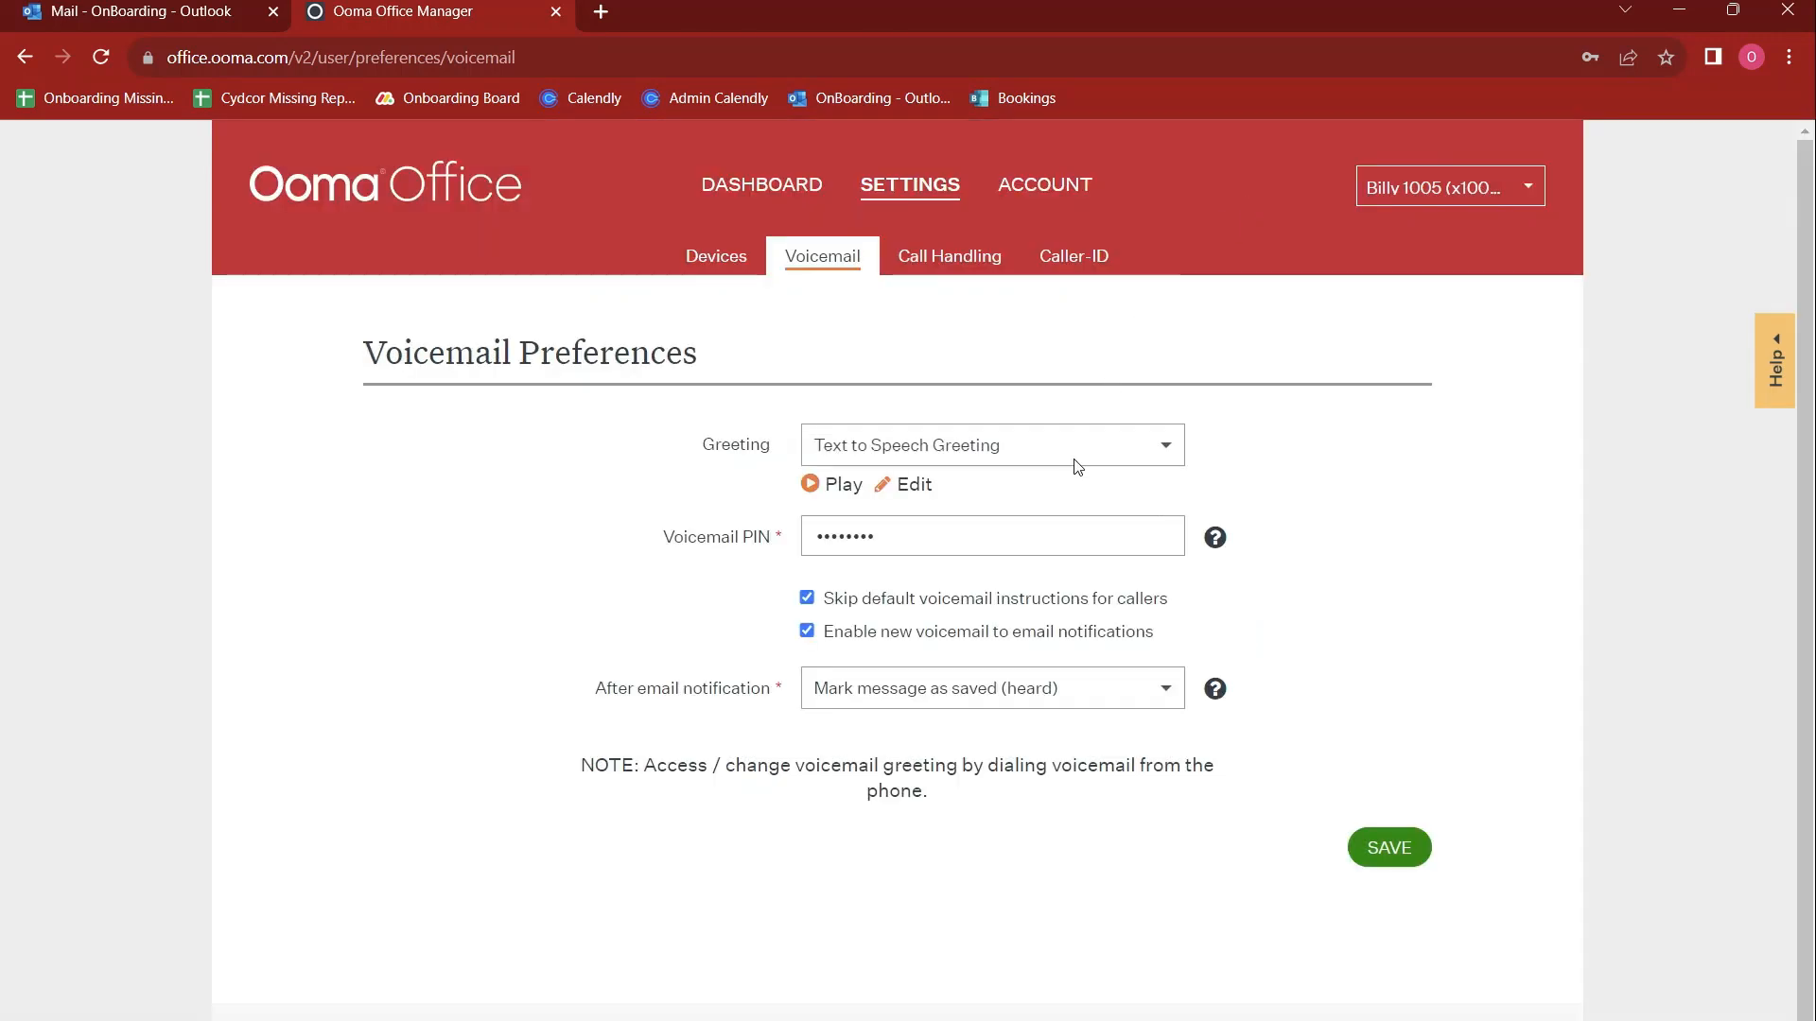
left_click(1166, 452)
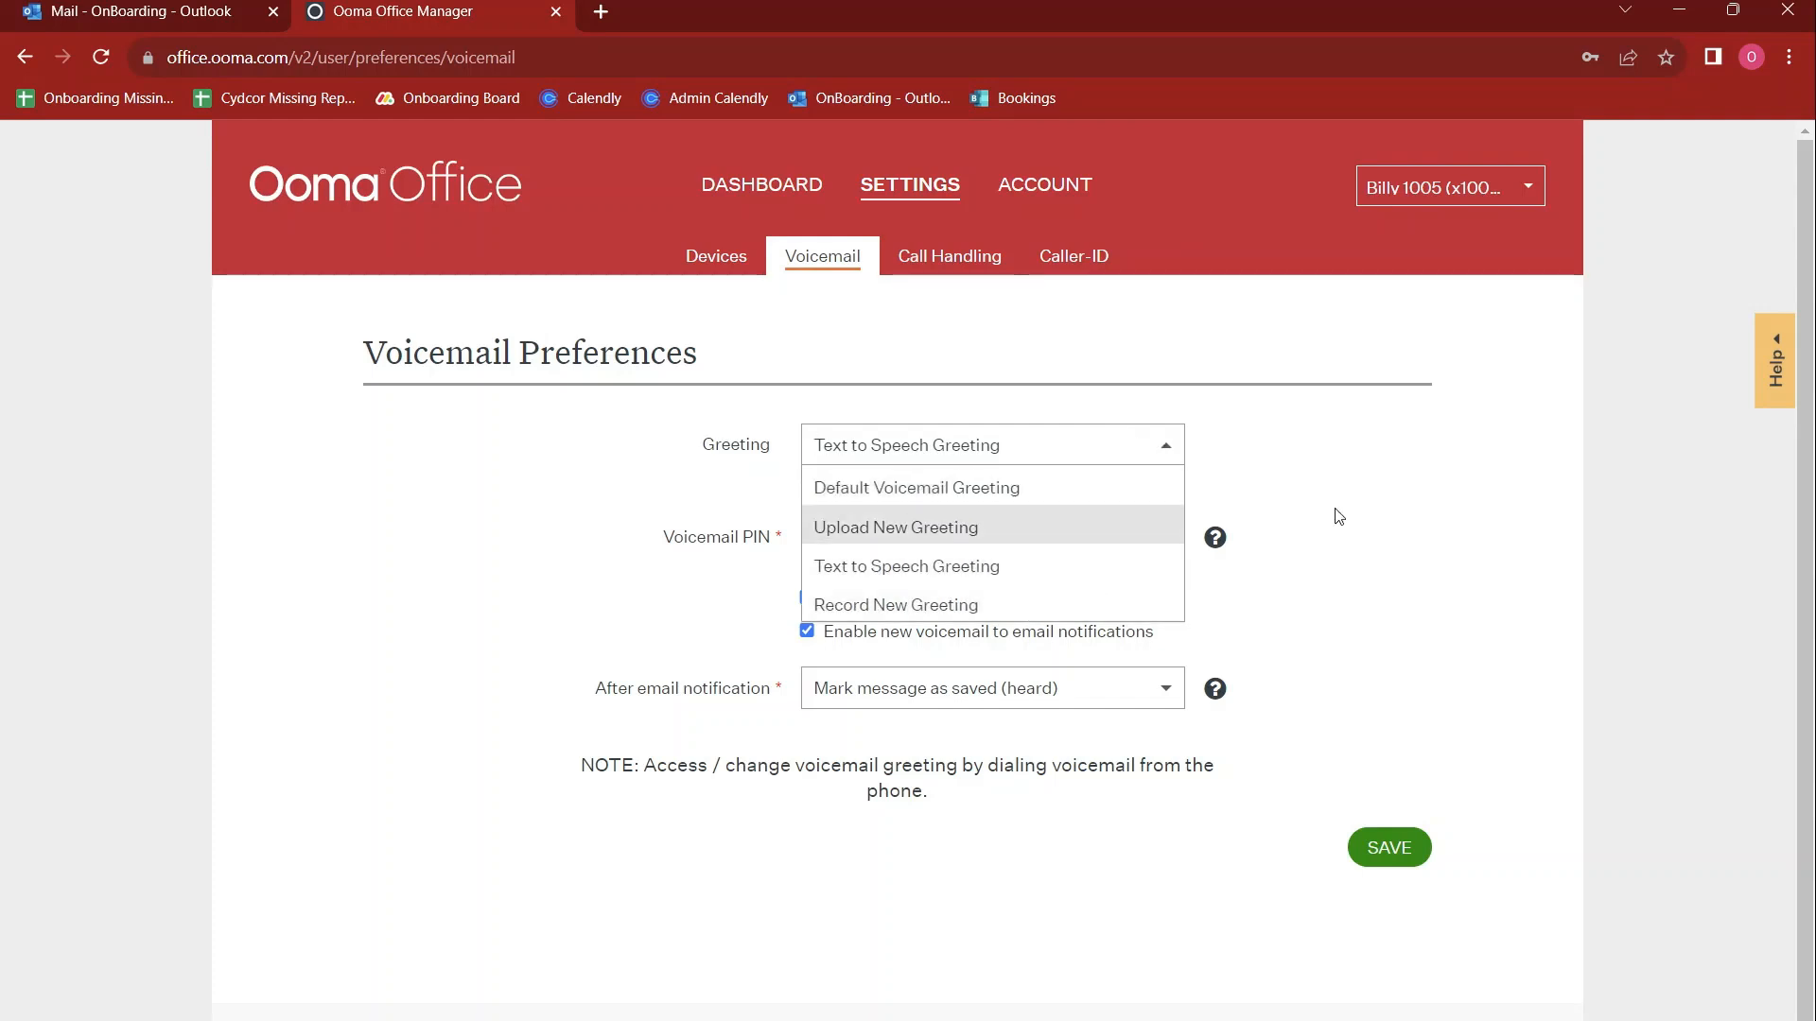
left_click(1056, 605)
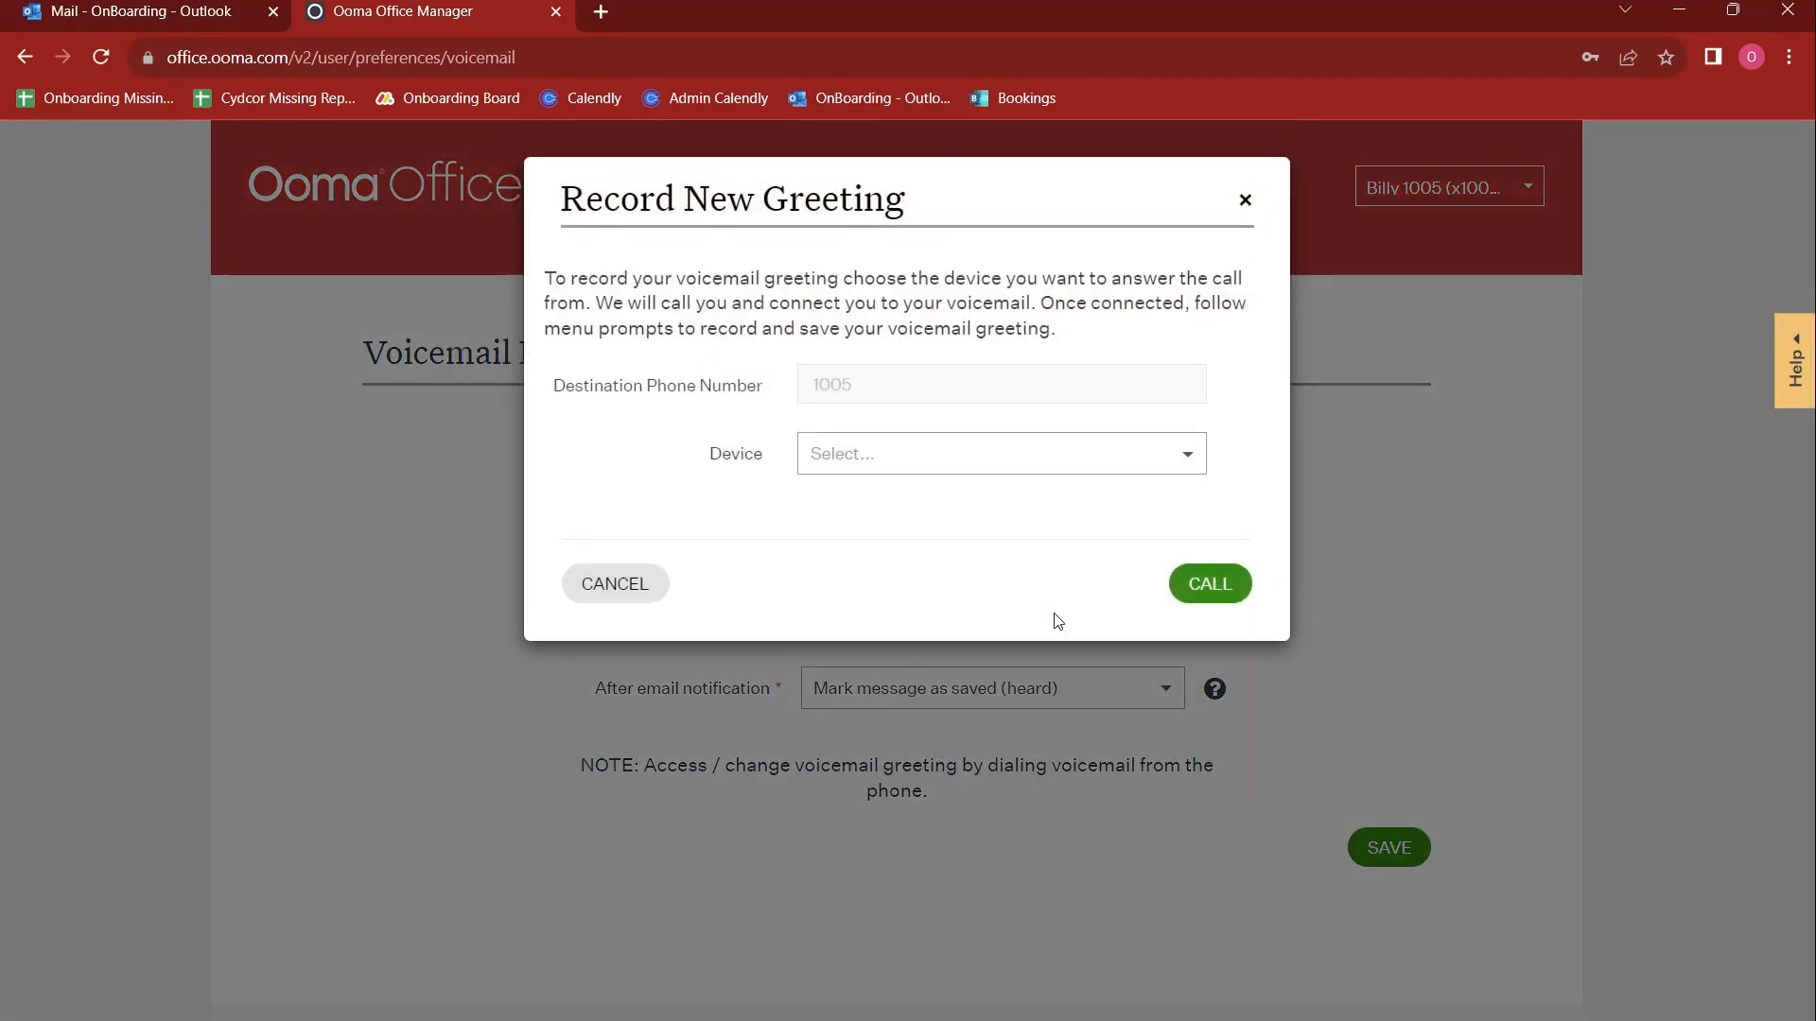
left_click(1243, 202)
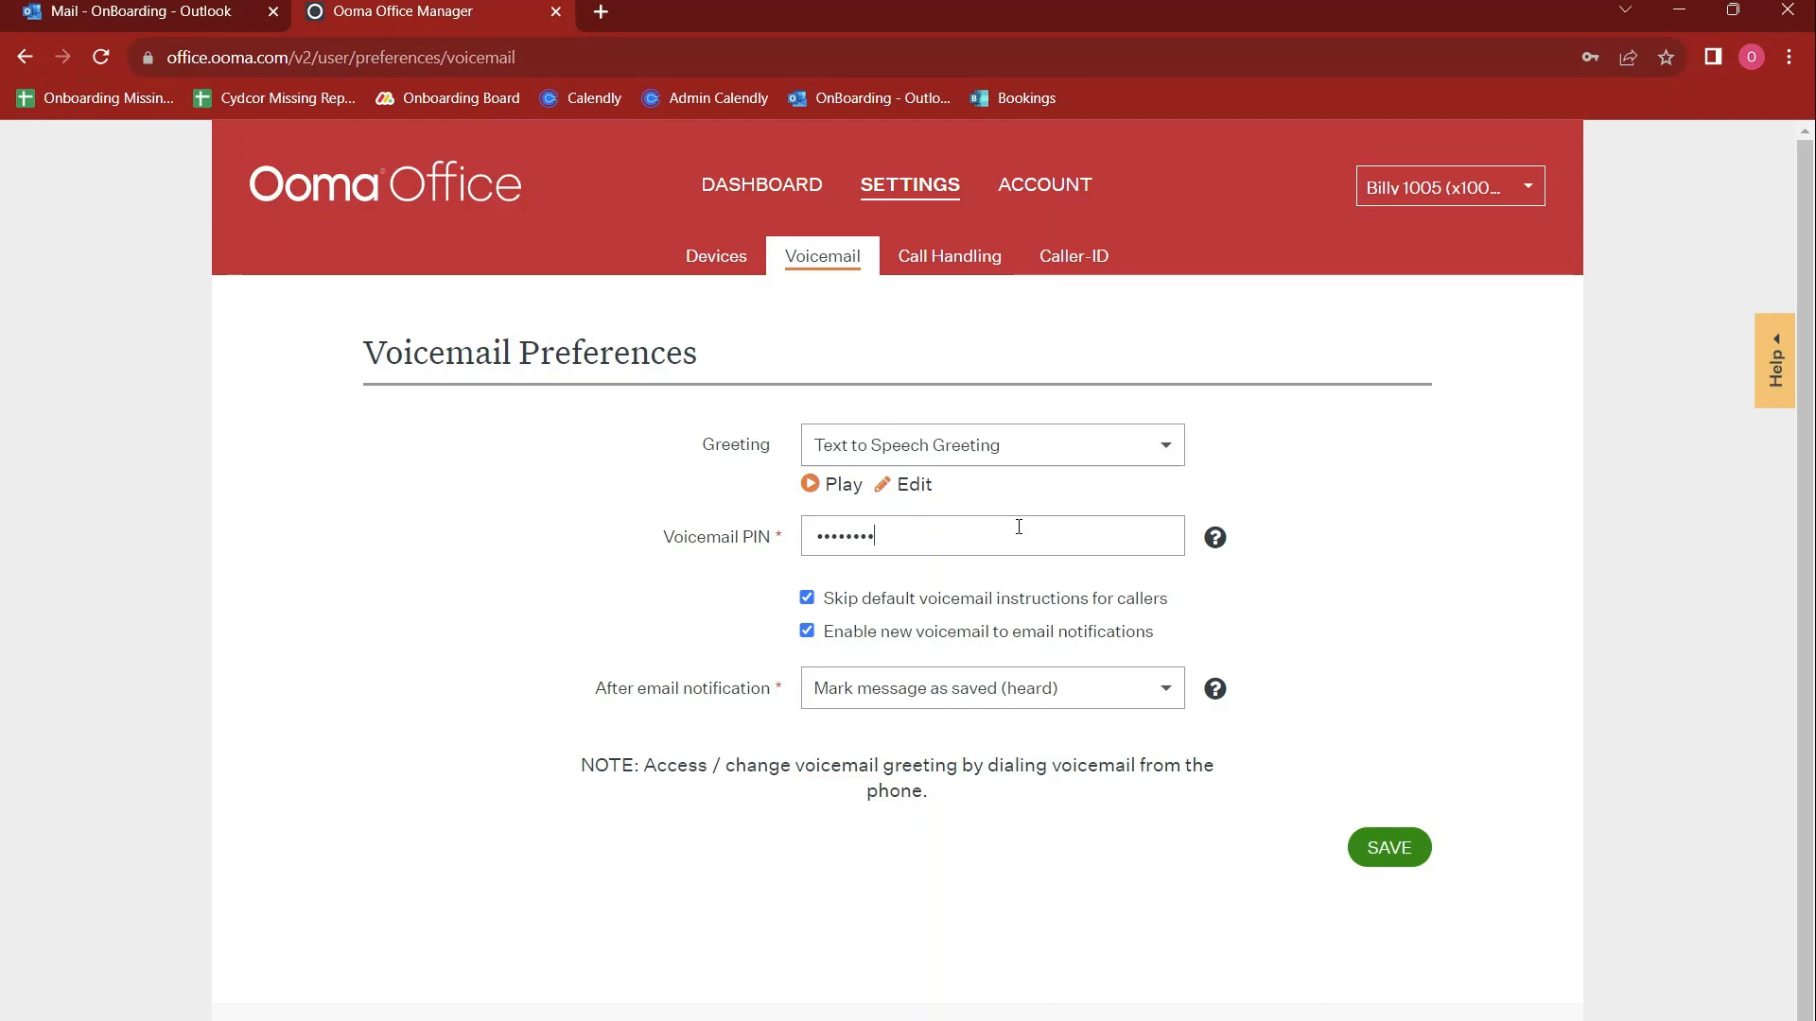
left_click_drag(1019, 526, 742, 554)
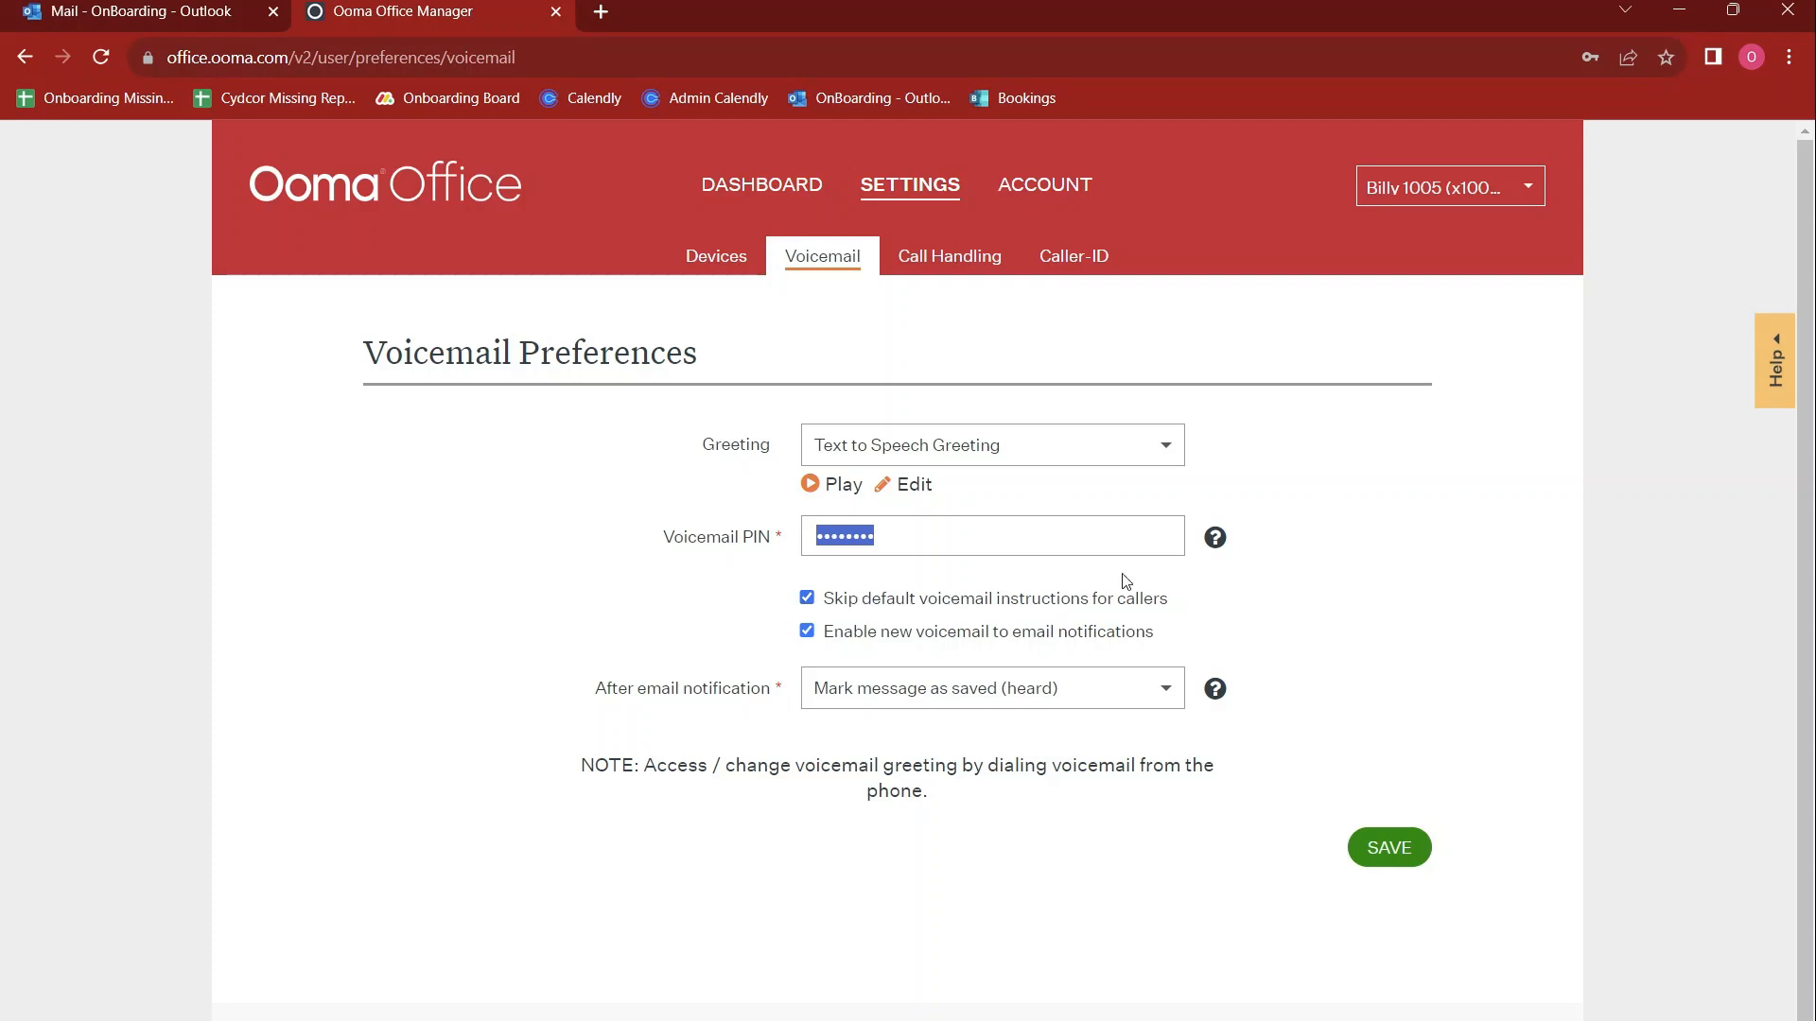
left_click(1334, 603)
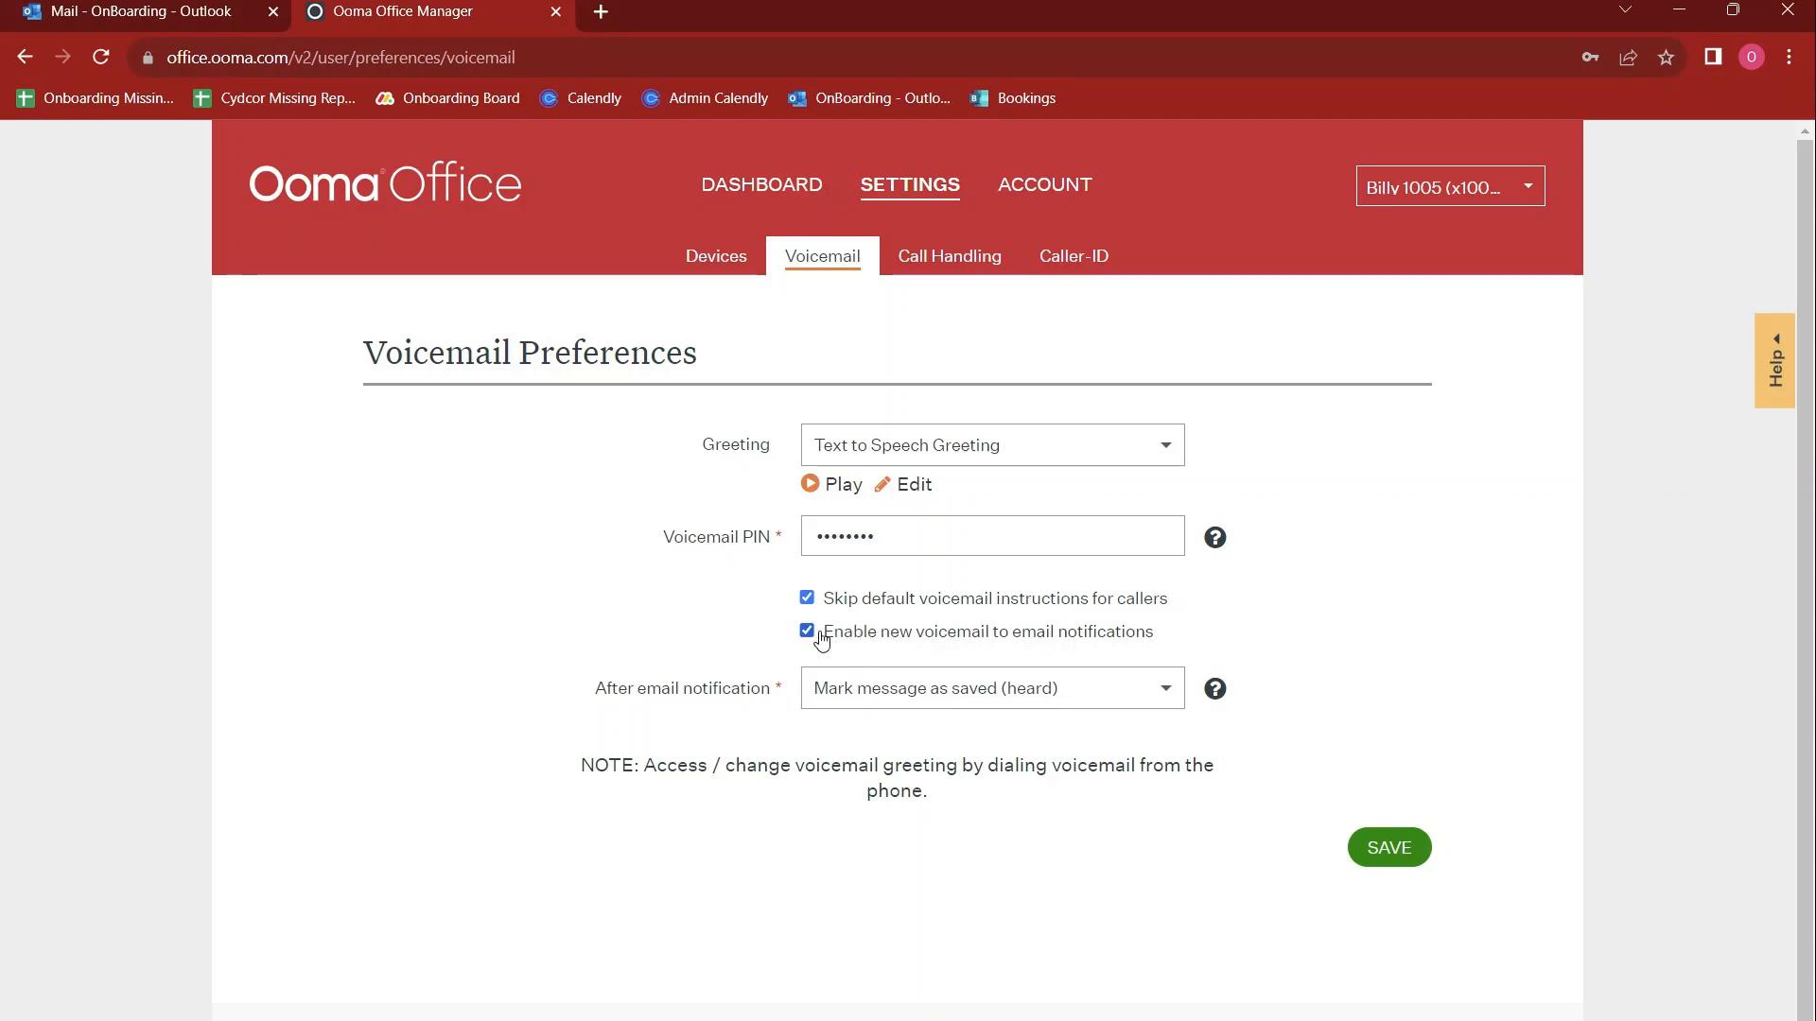
Try Delete message and Keep message status (new), reselect Mark message as saved (heard), and disable voicemail to email notifications without saving
left_click(913, 702)
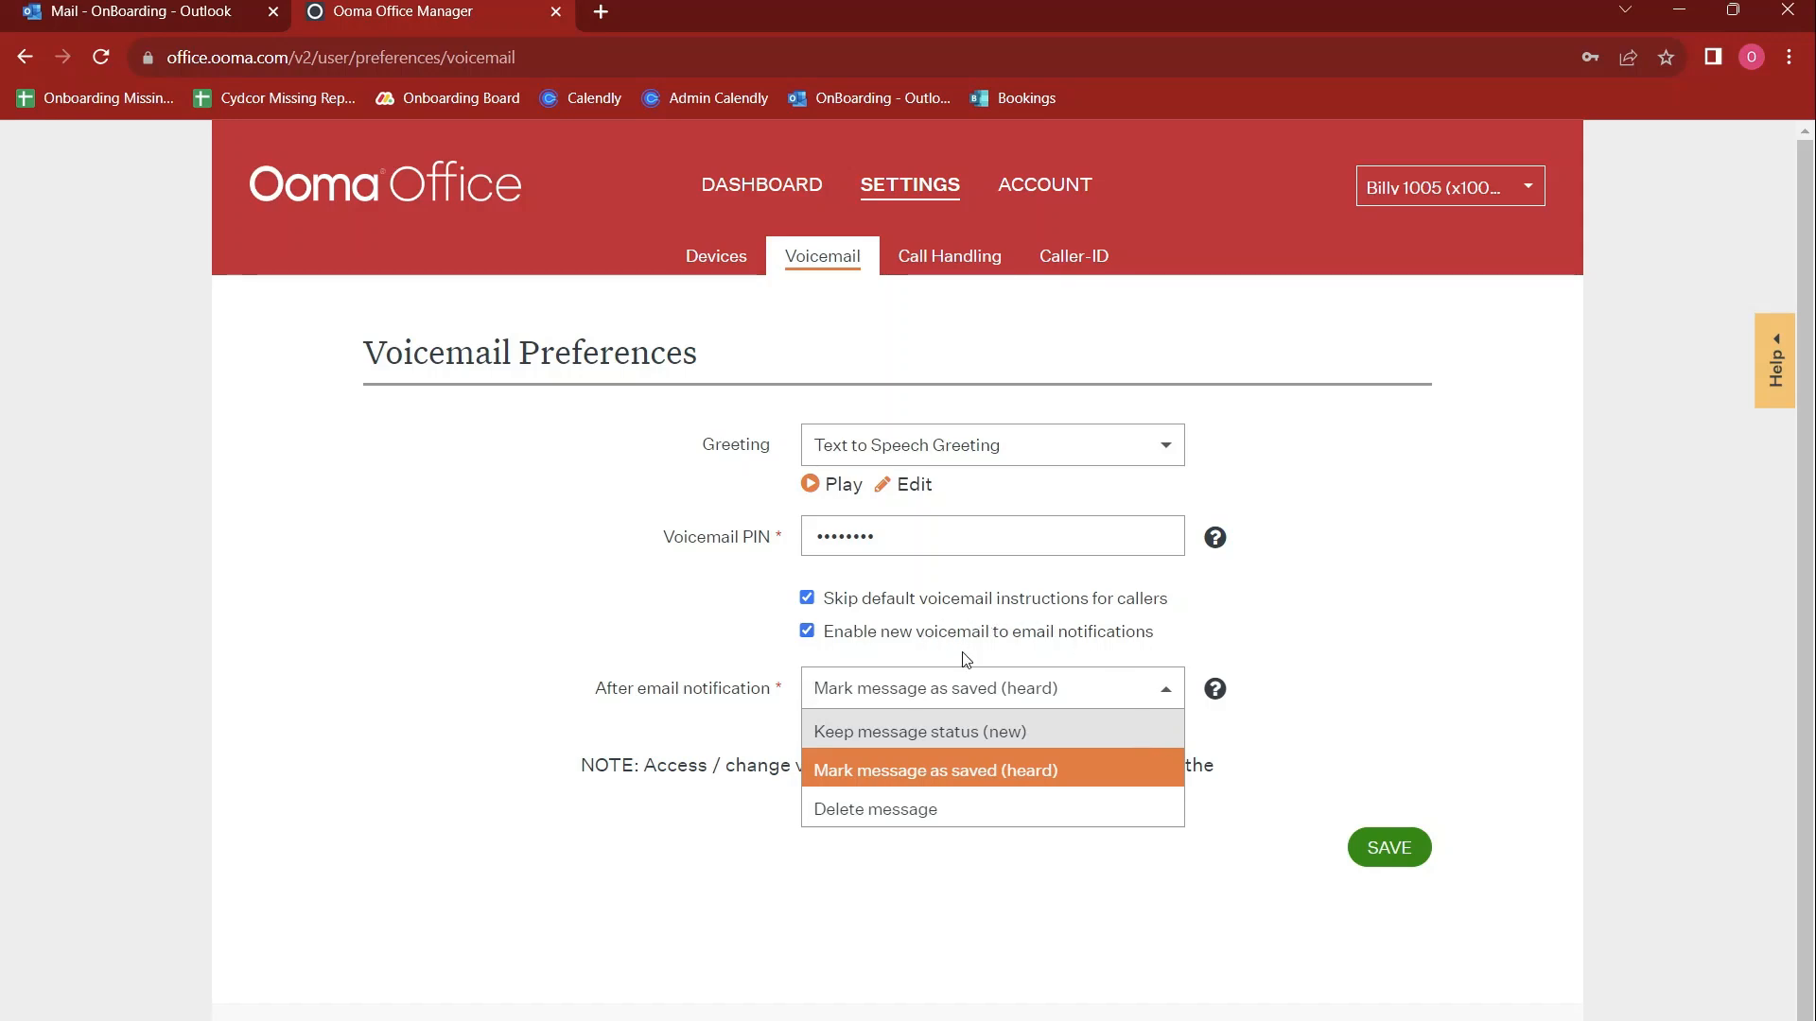
left_click(959, 811)
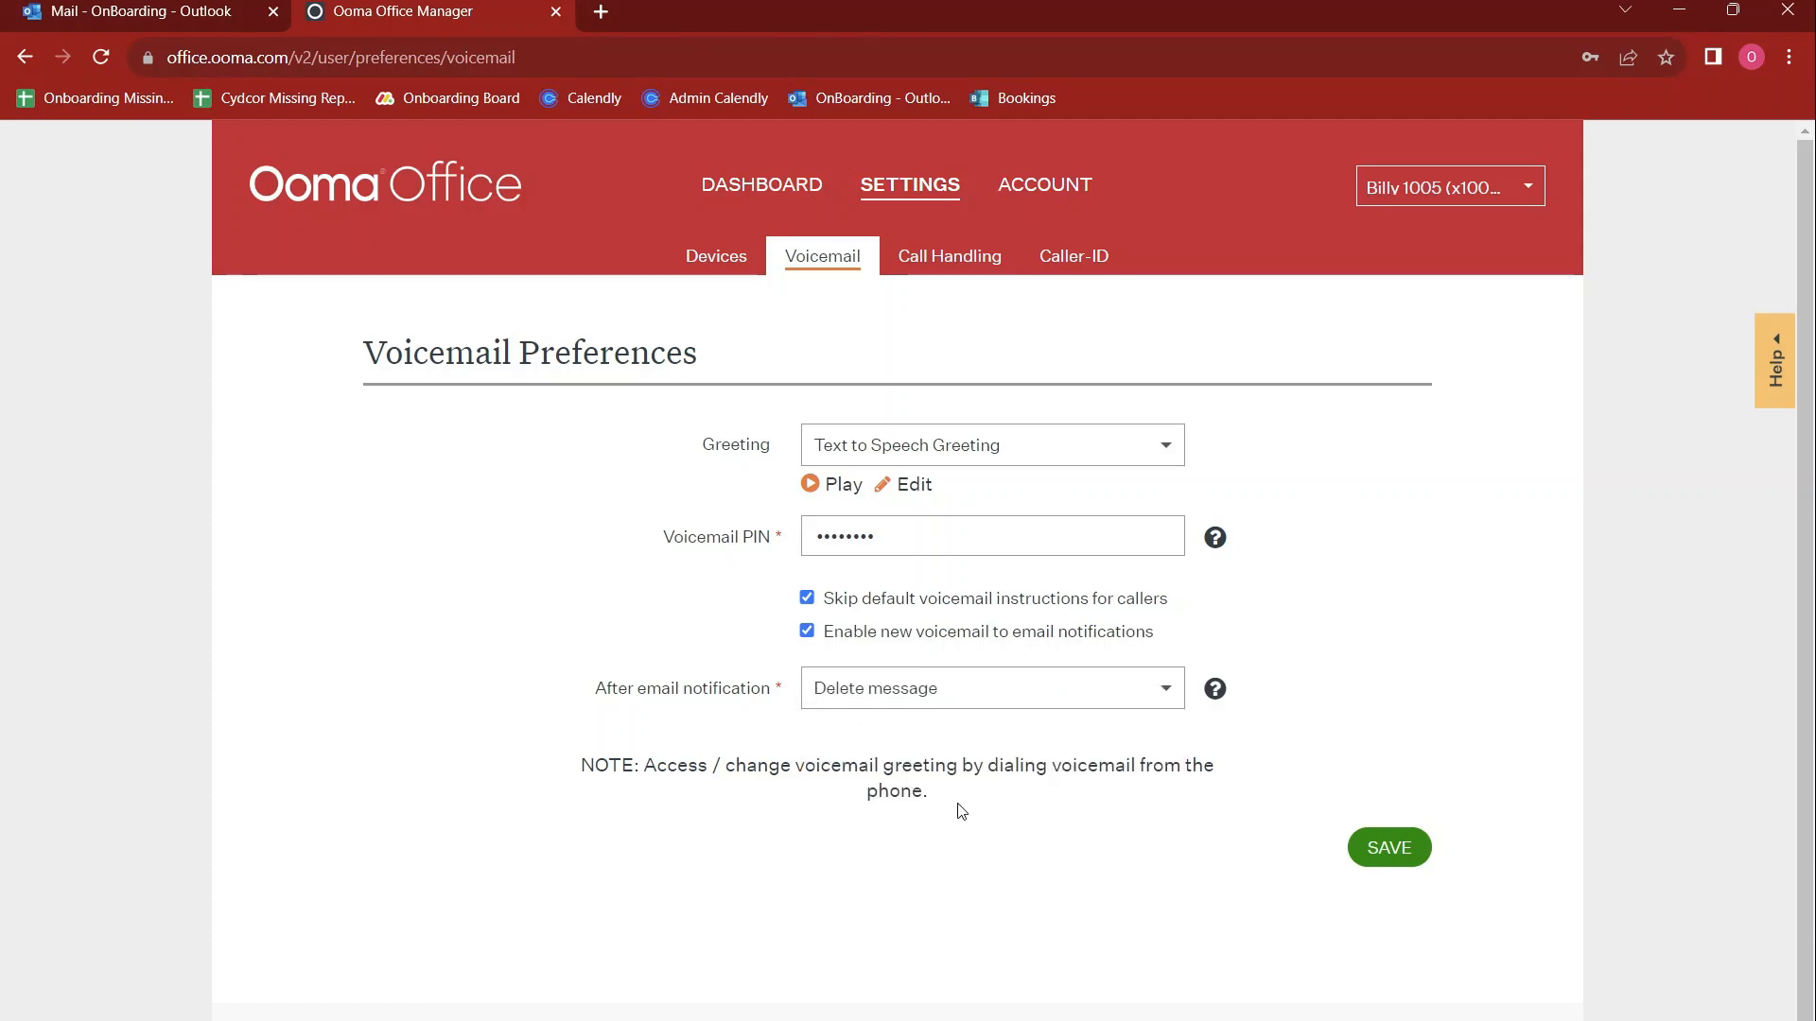
left_click(977, 697)
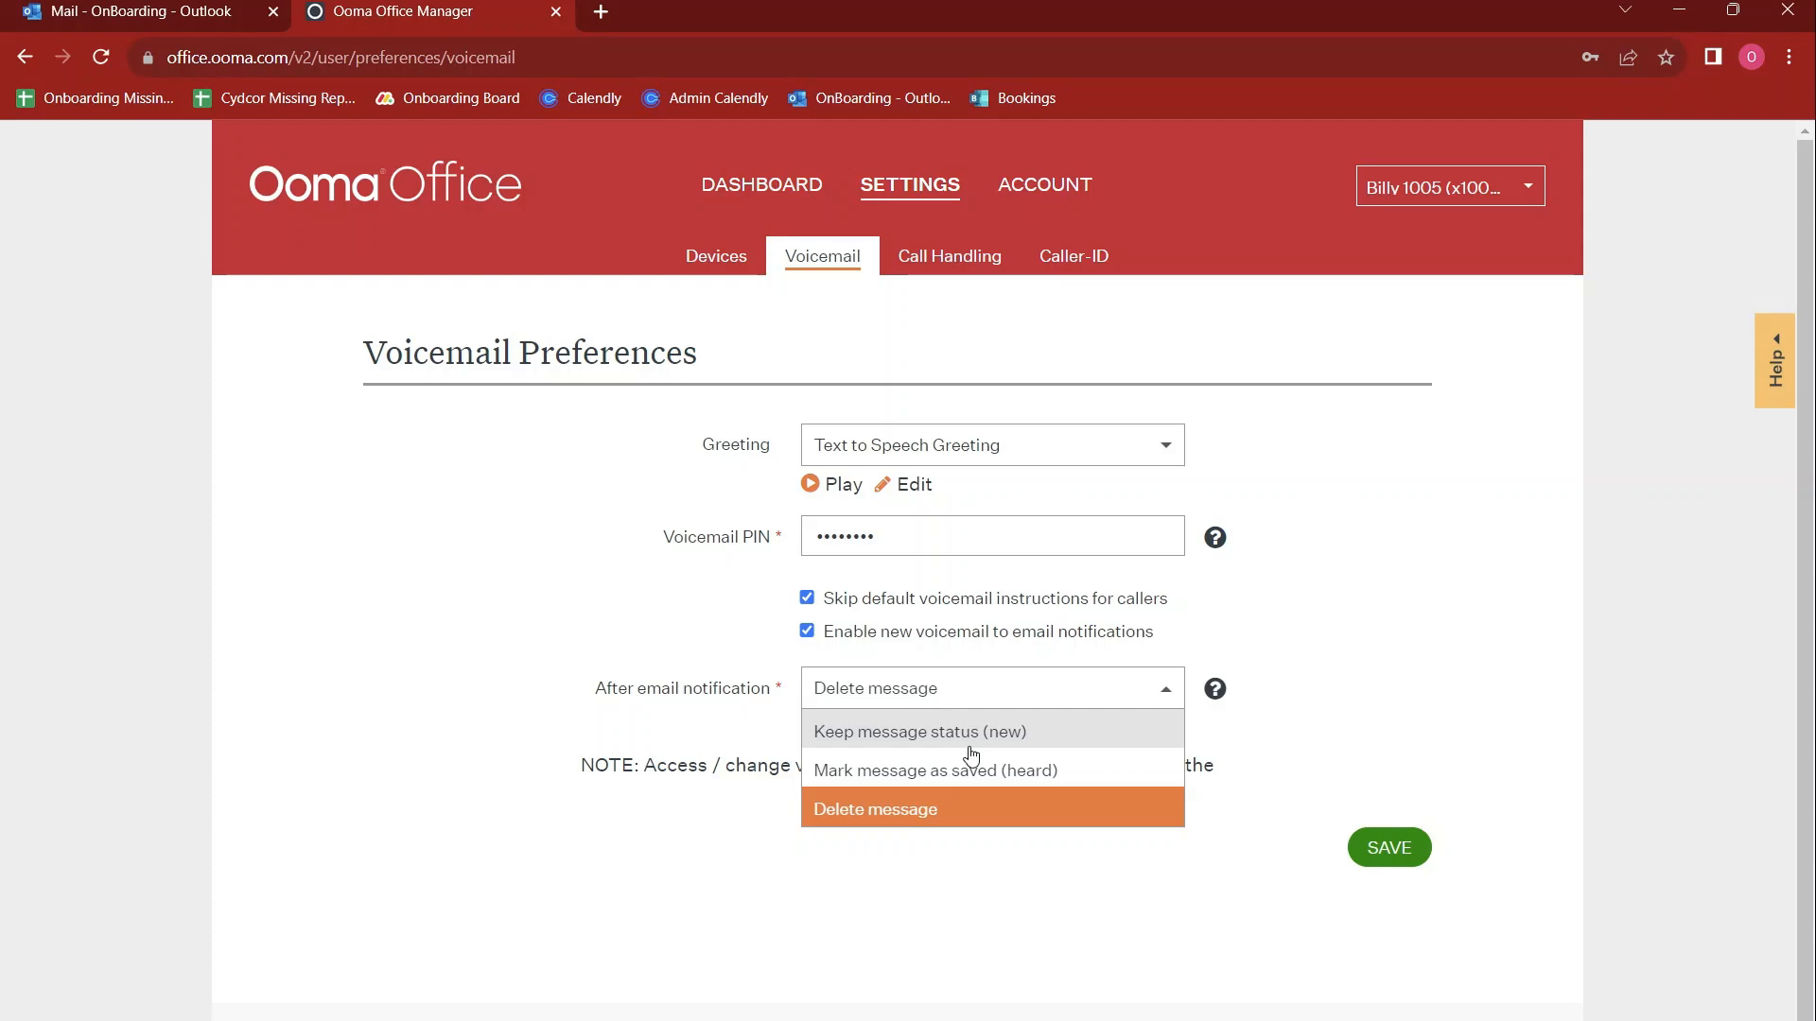
left_click(971, 733)
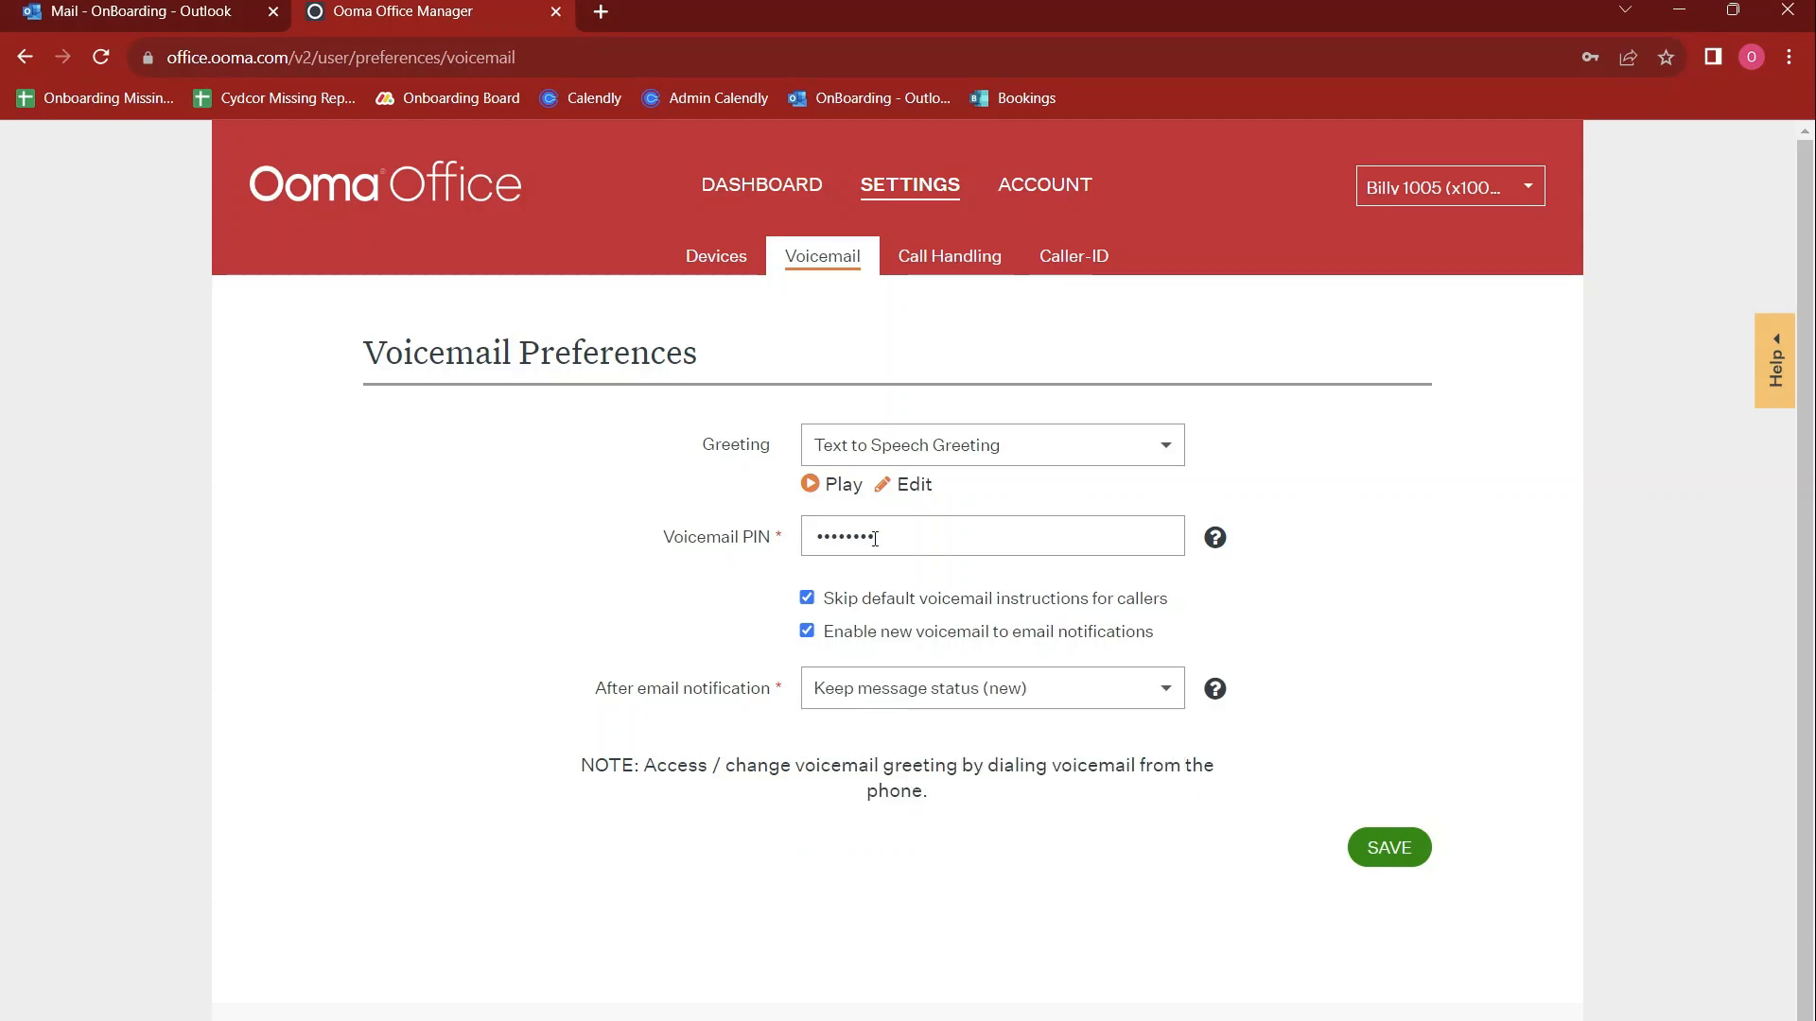
left_click(1106, 684)
left_click(1046, 766)
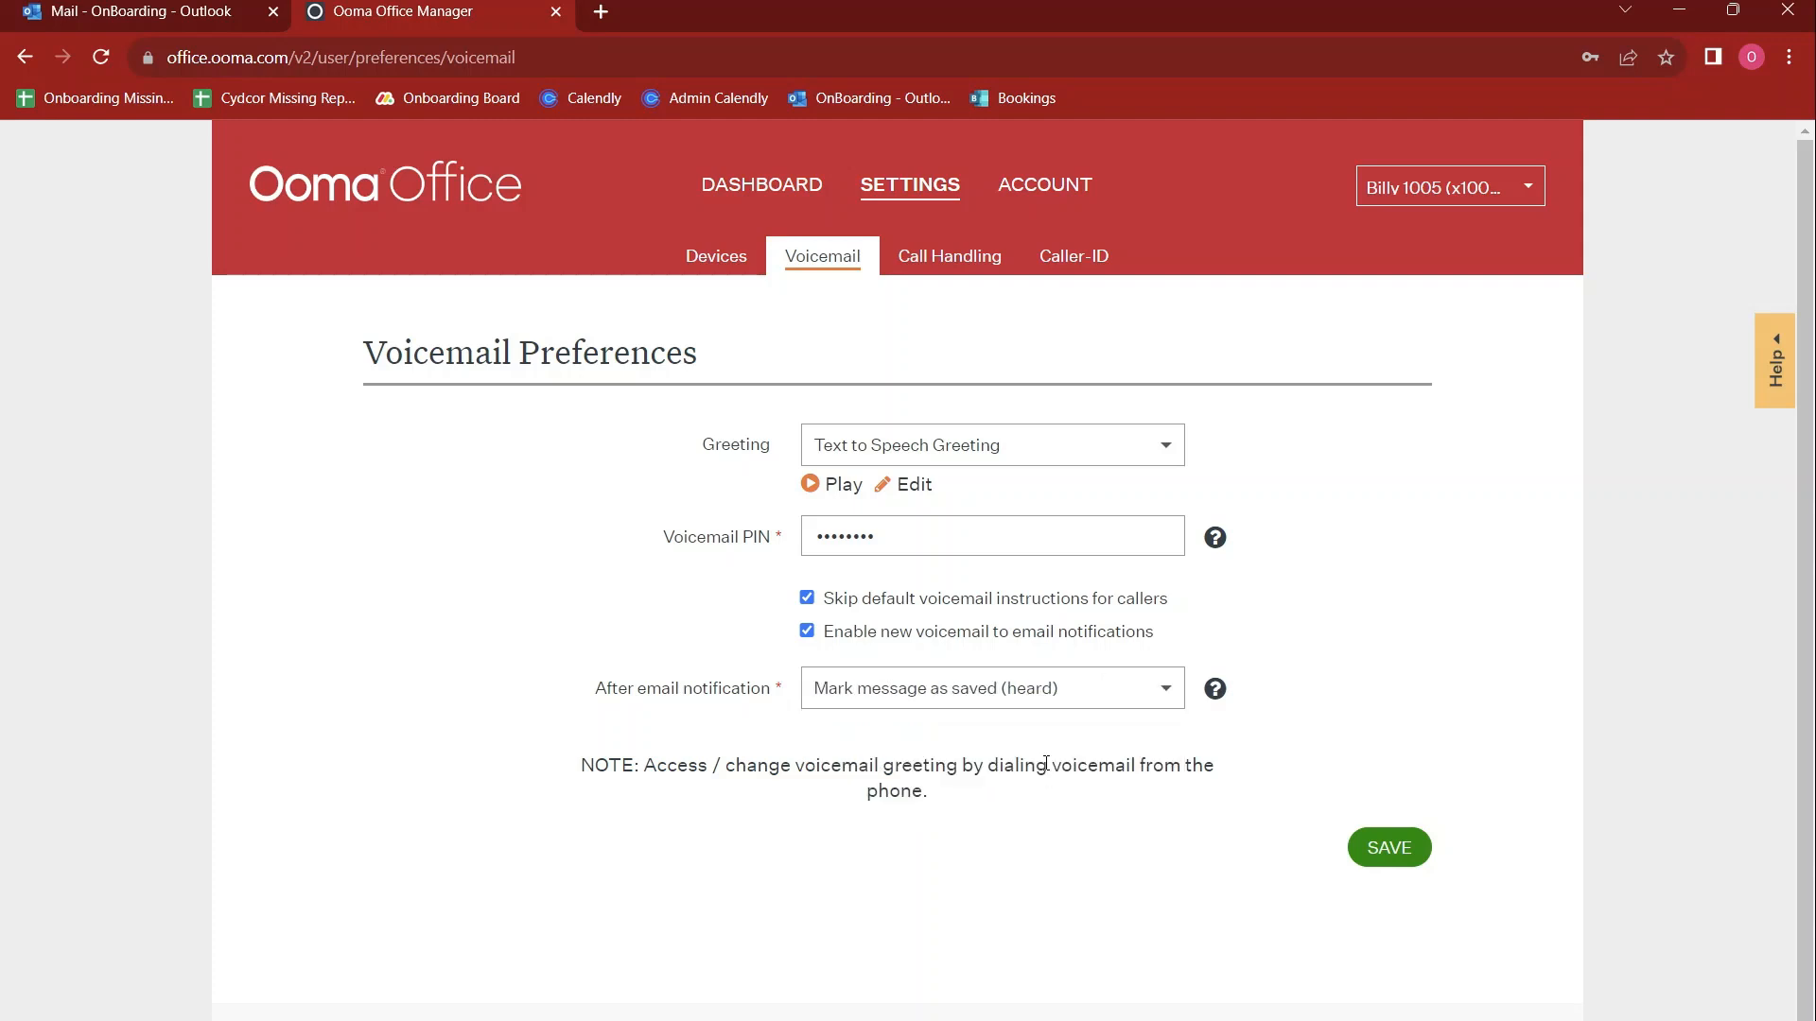
left_click(809, 633)
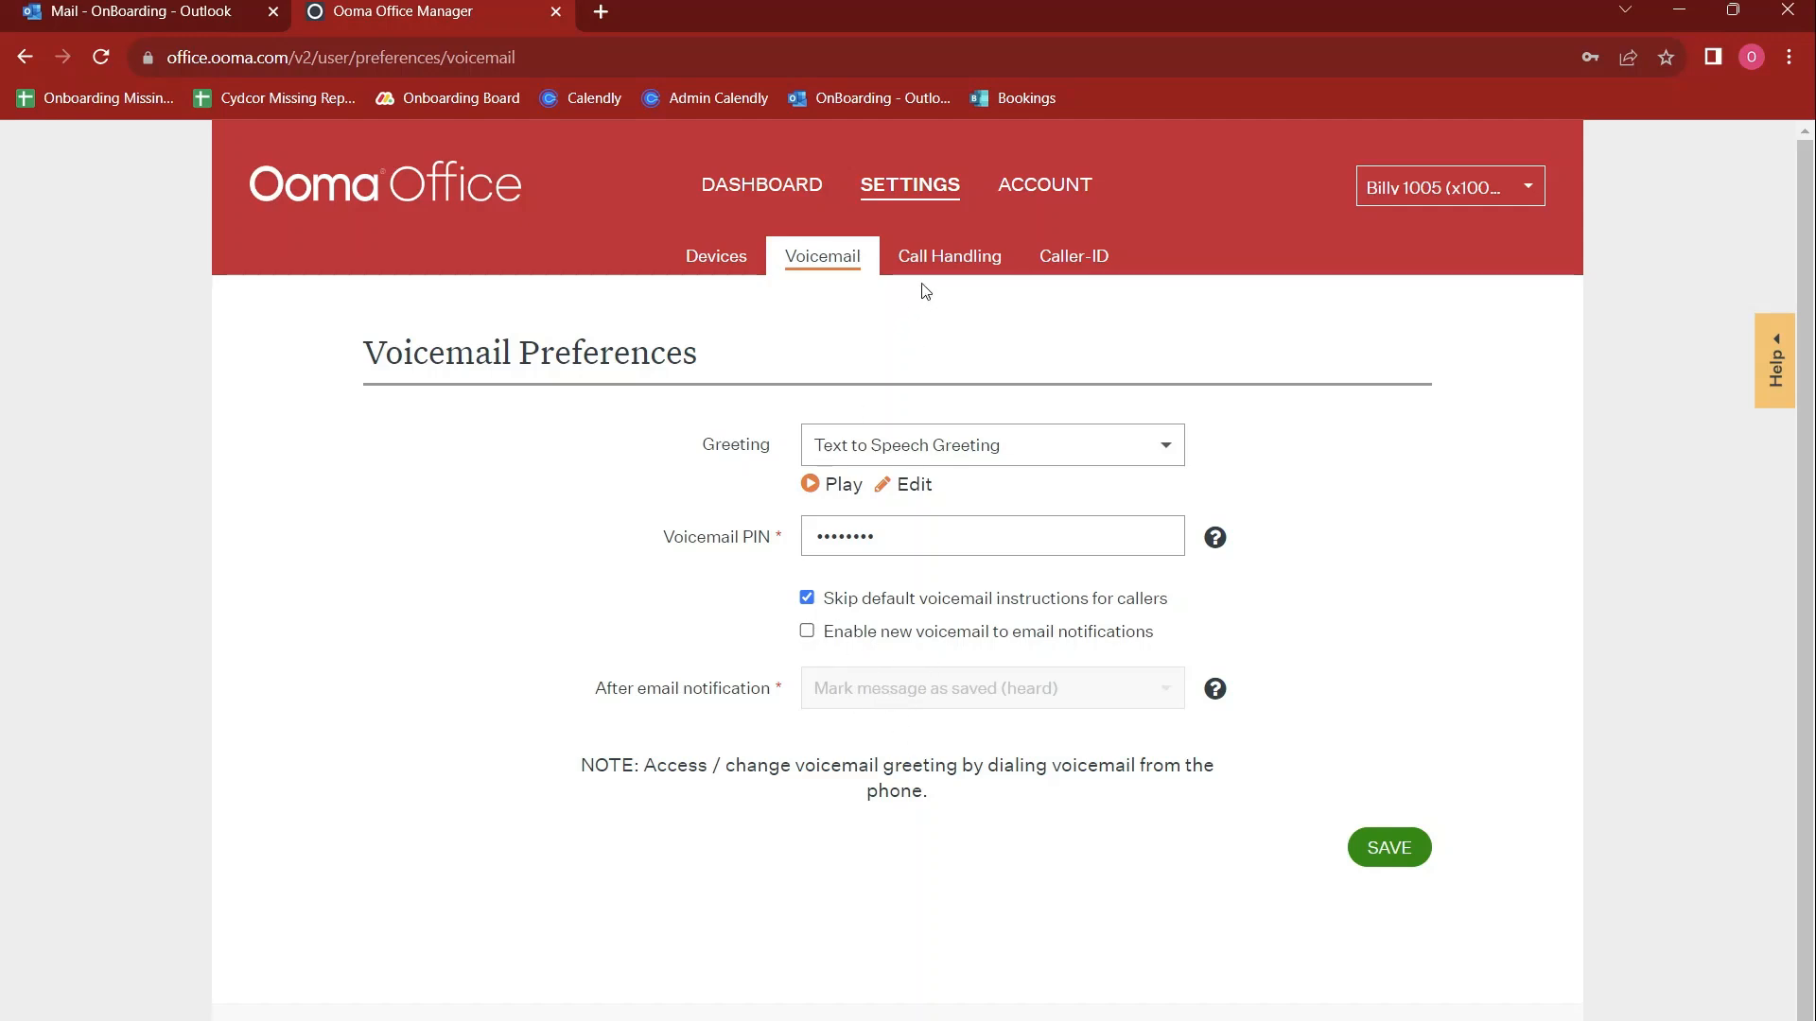
Open the Call Handling settings and review the options for when a call comes in
left_click(945, 261)
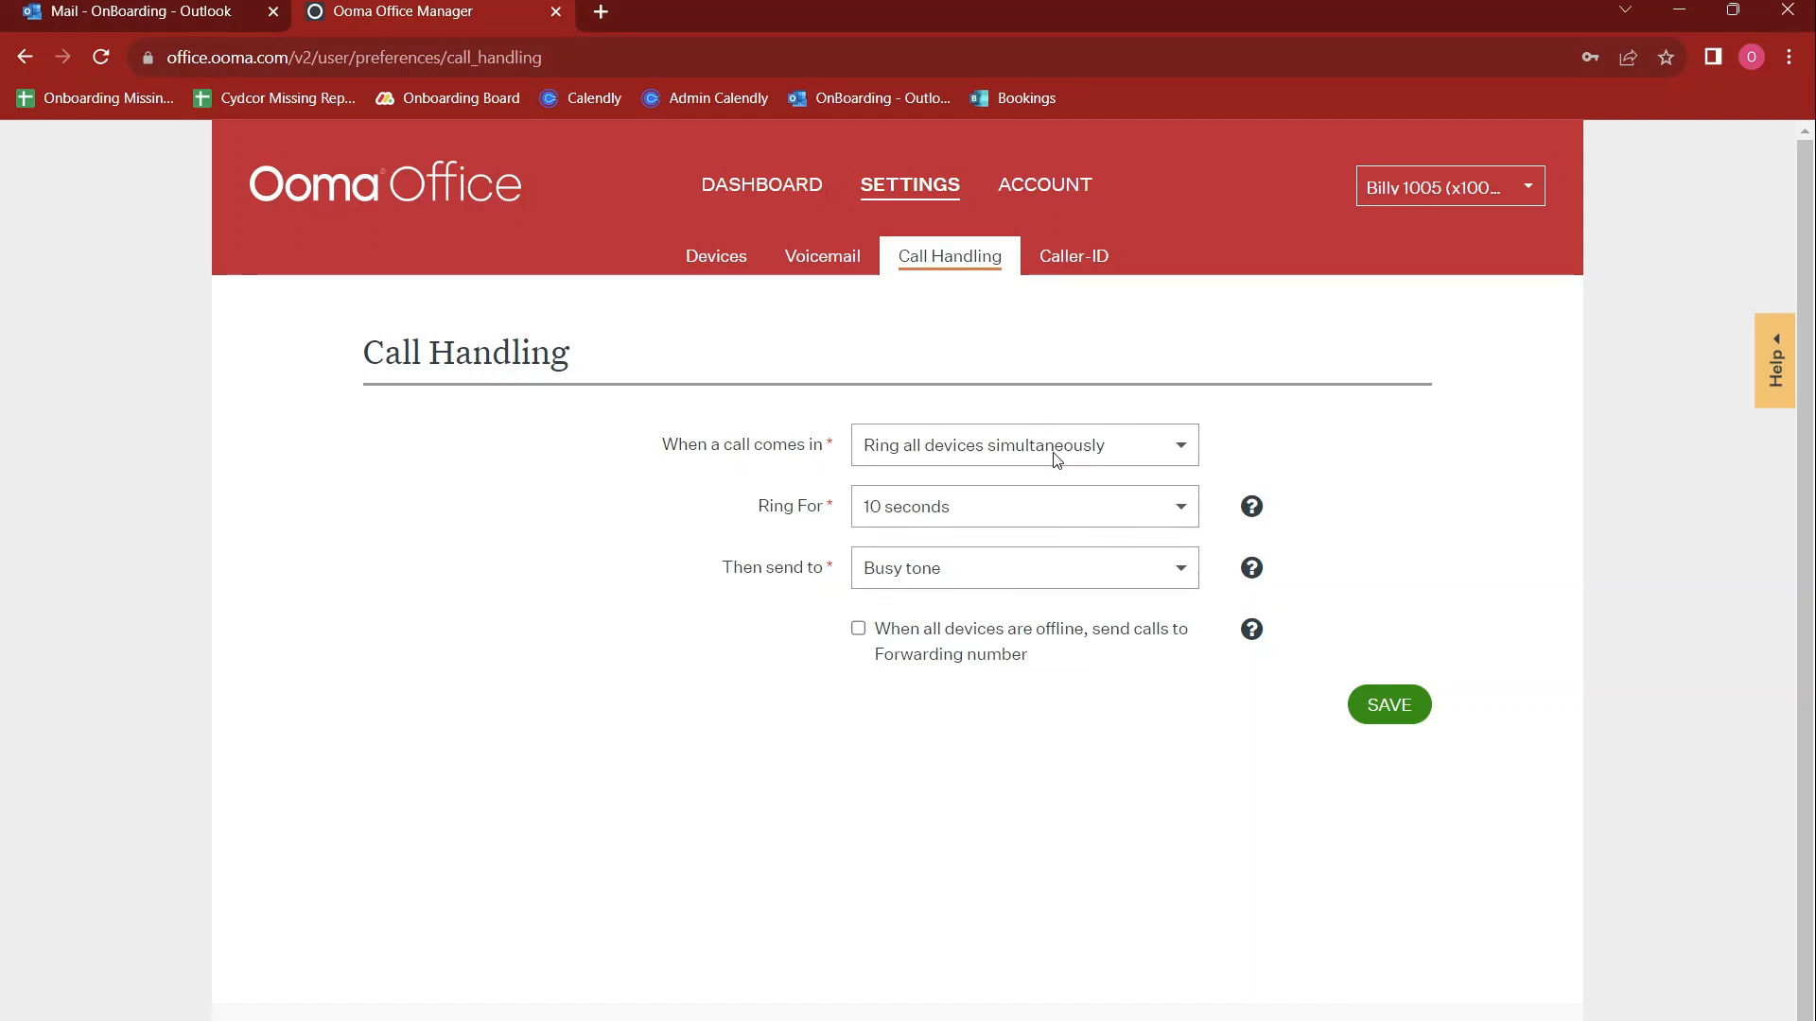
left_click(1055, 454)
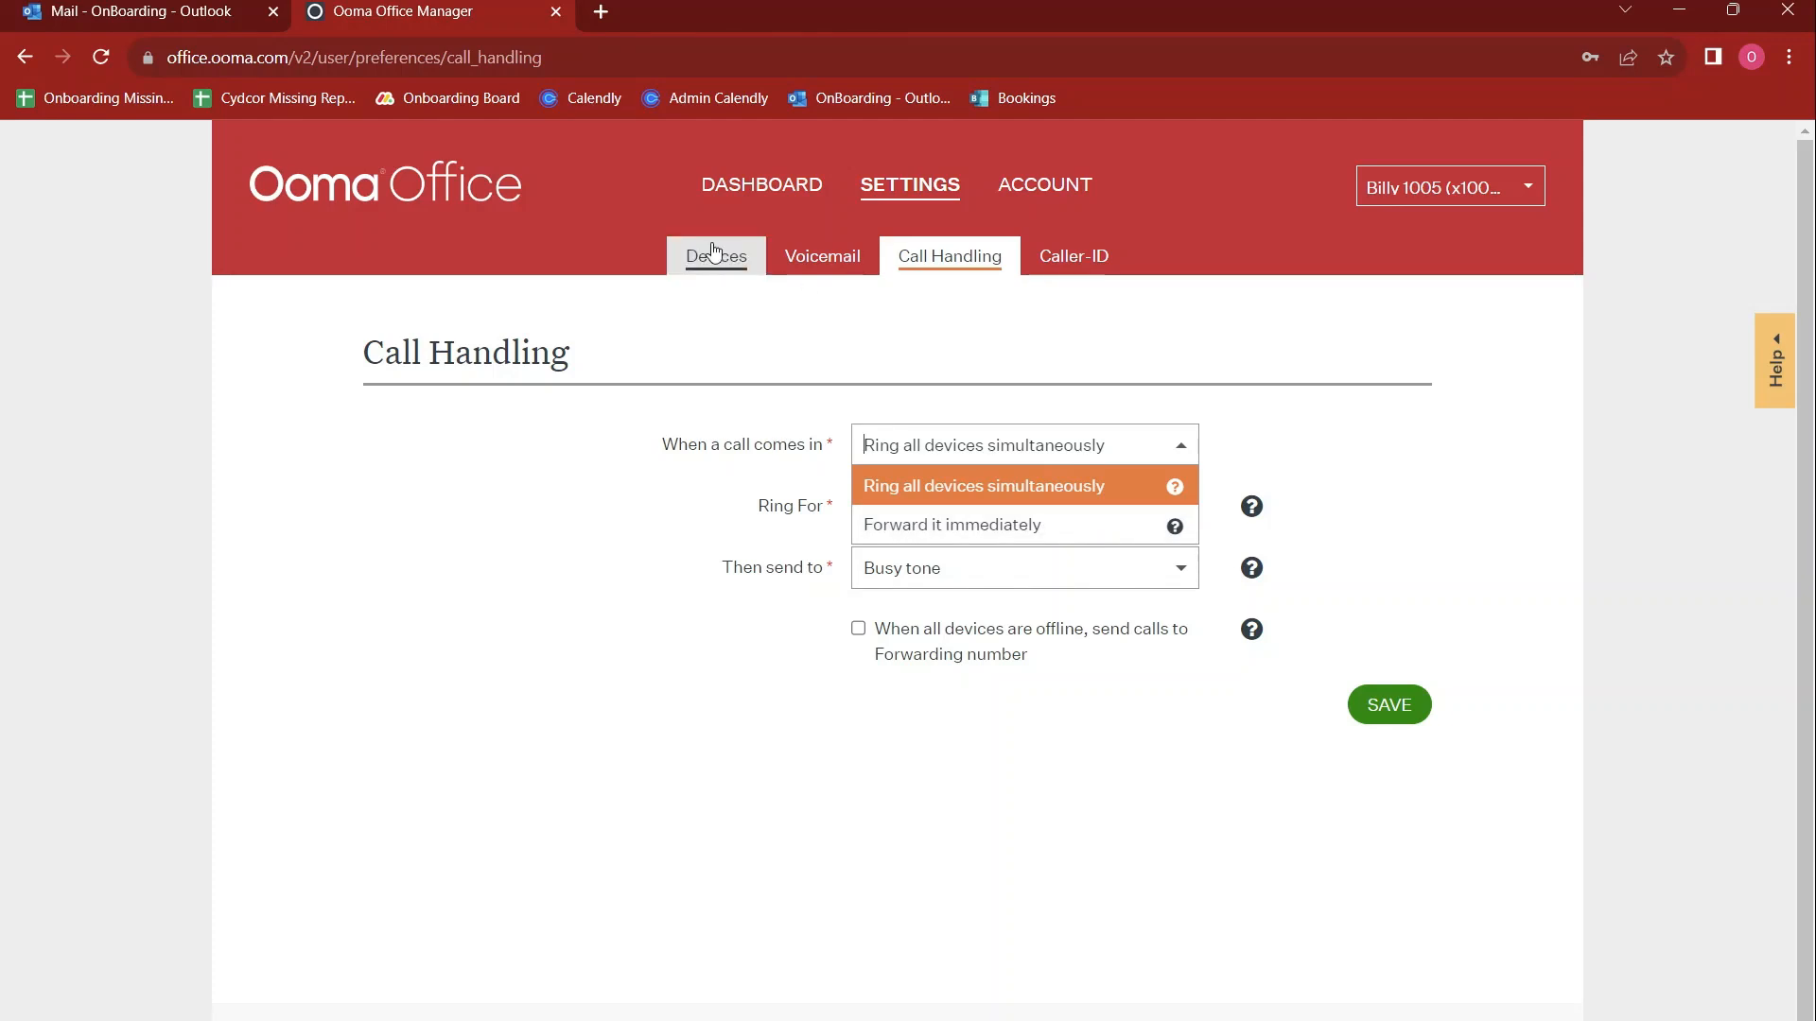
left_click(752, 403)
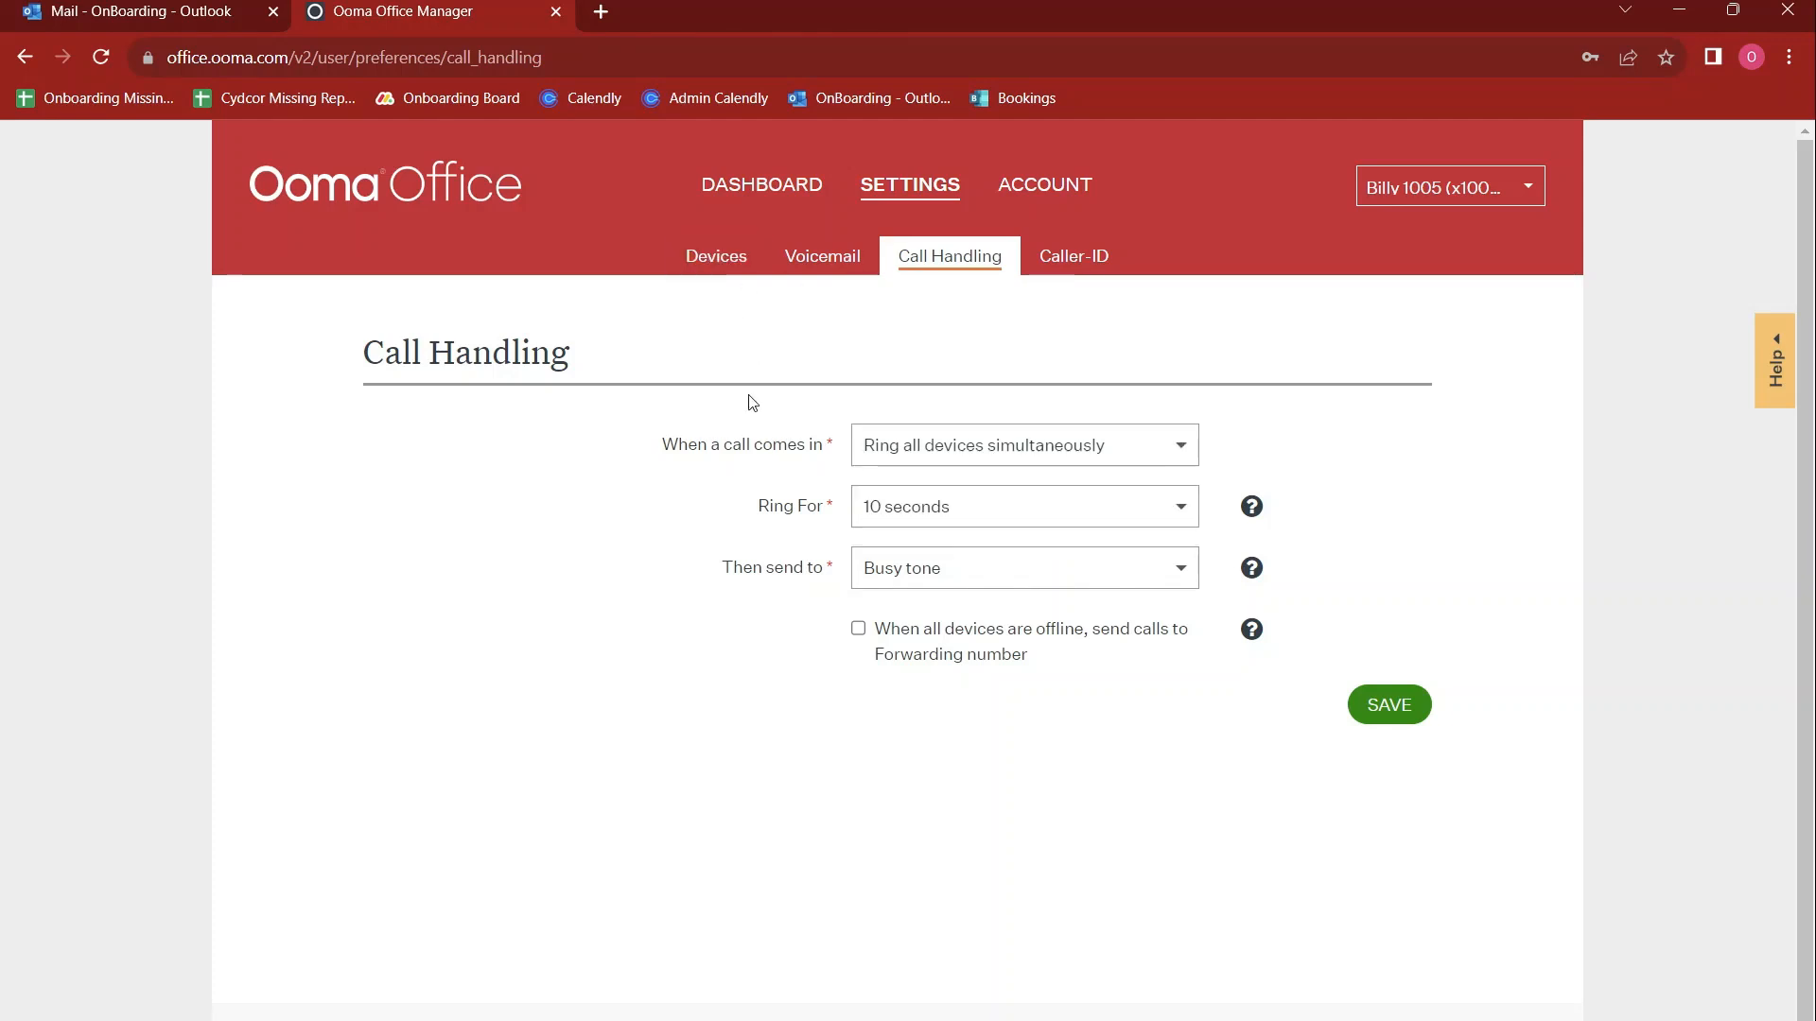
Set the Ring For duration in Call Handling to 180 seconds (30 rings)
left_click(949, 522)
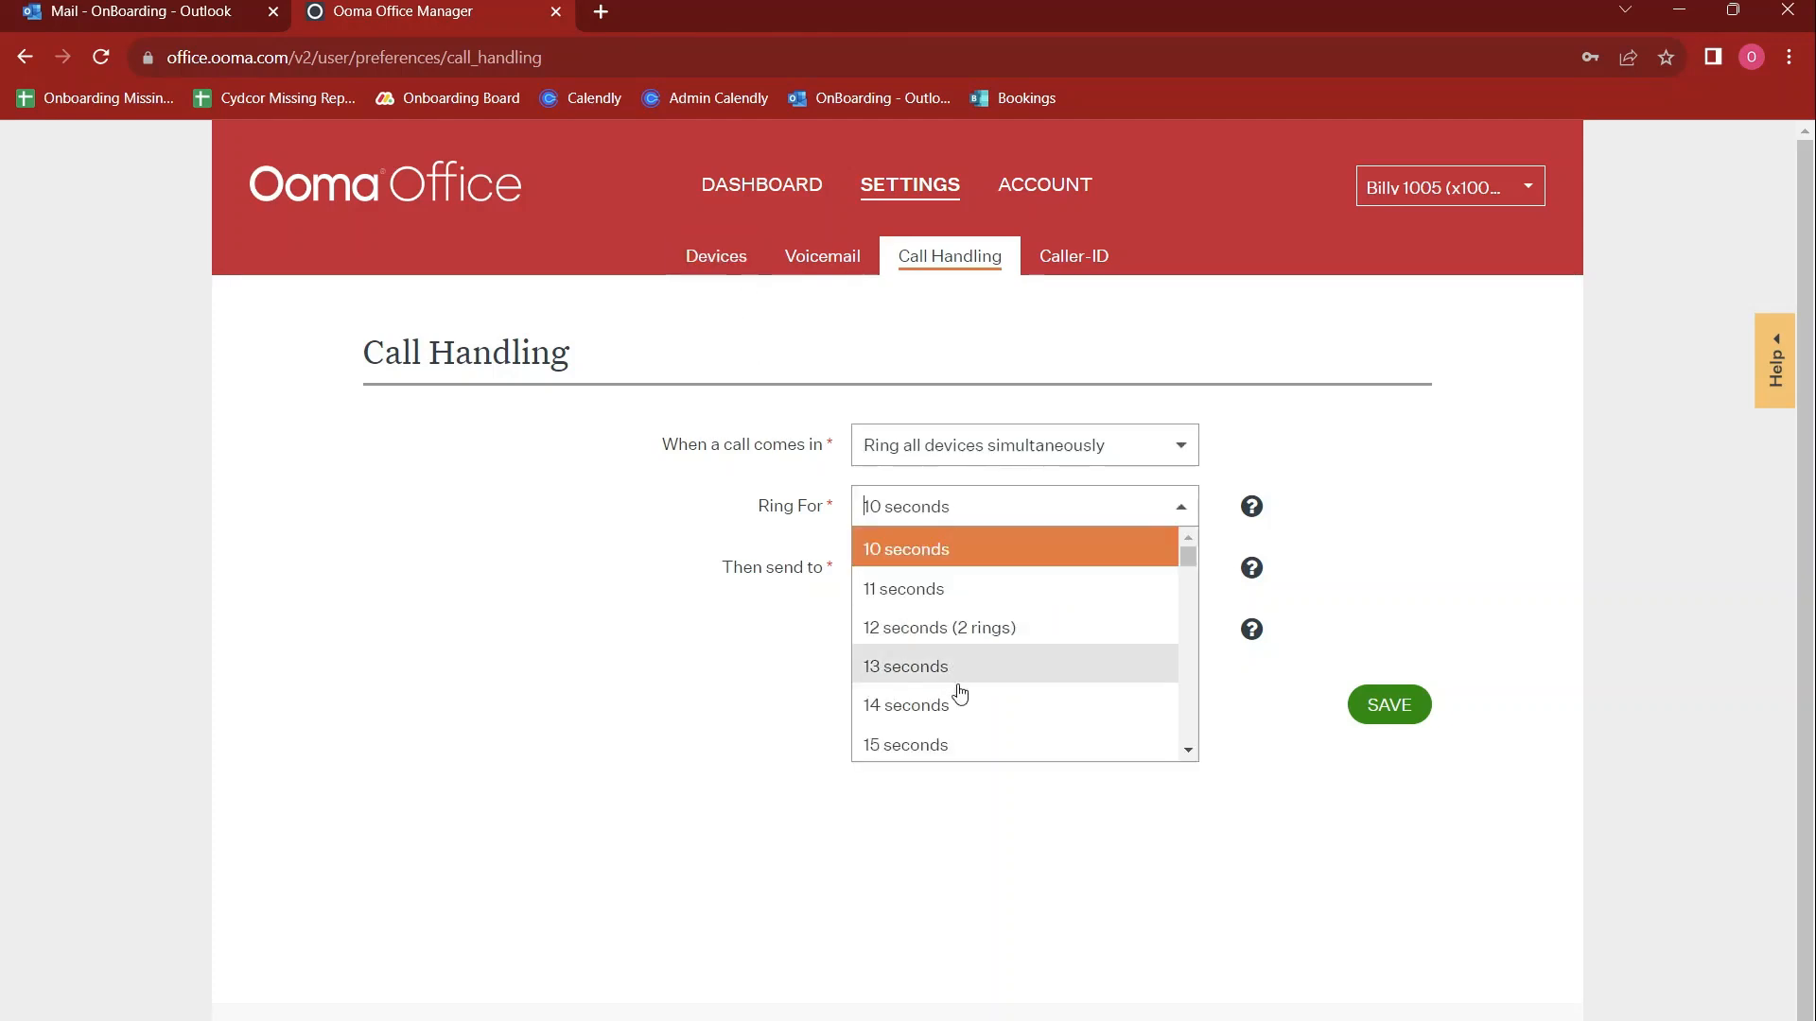
scroll(977, 697, "down", 8)
scroll(981, 705, "down", 20)
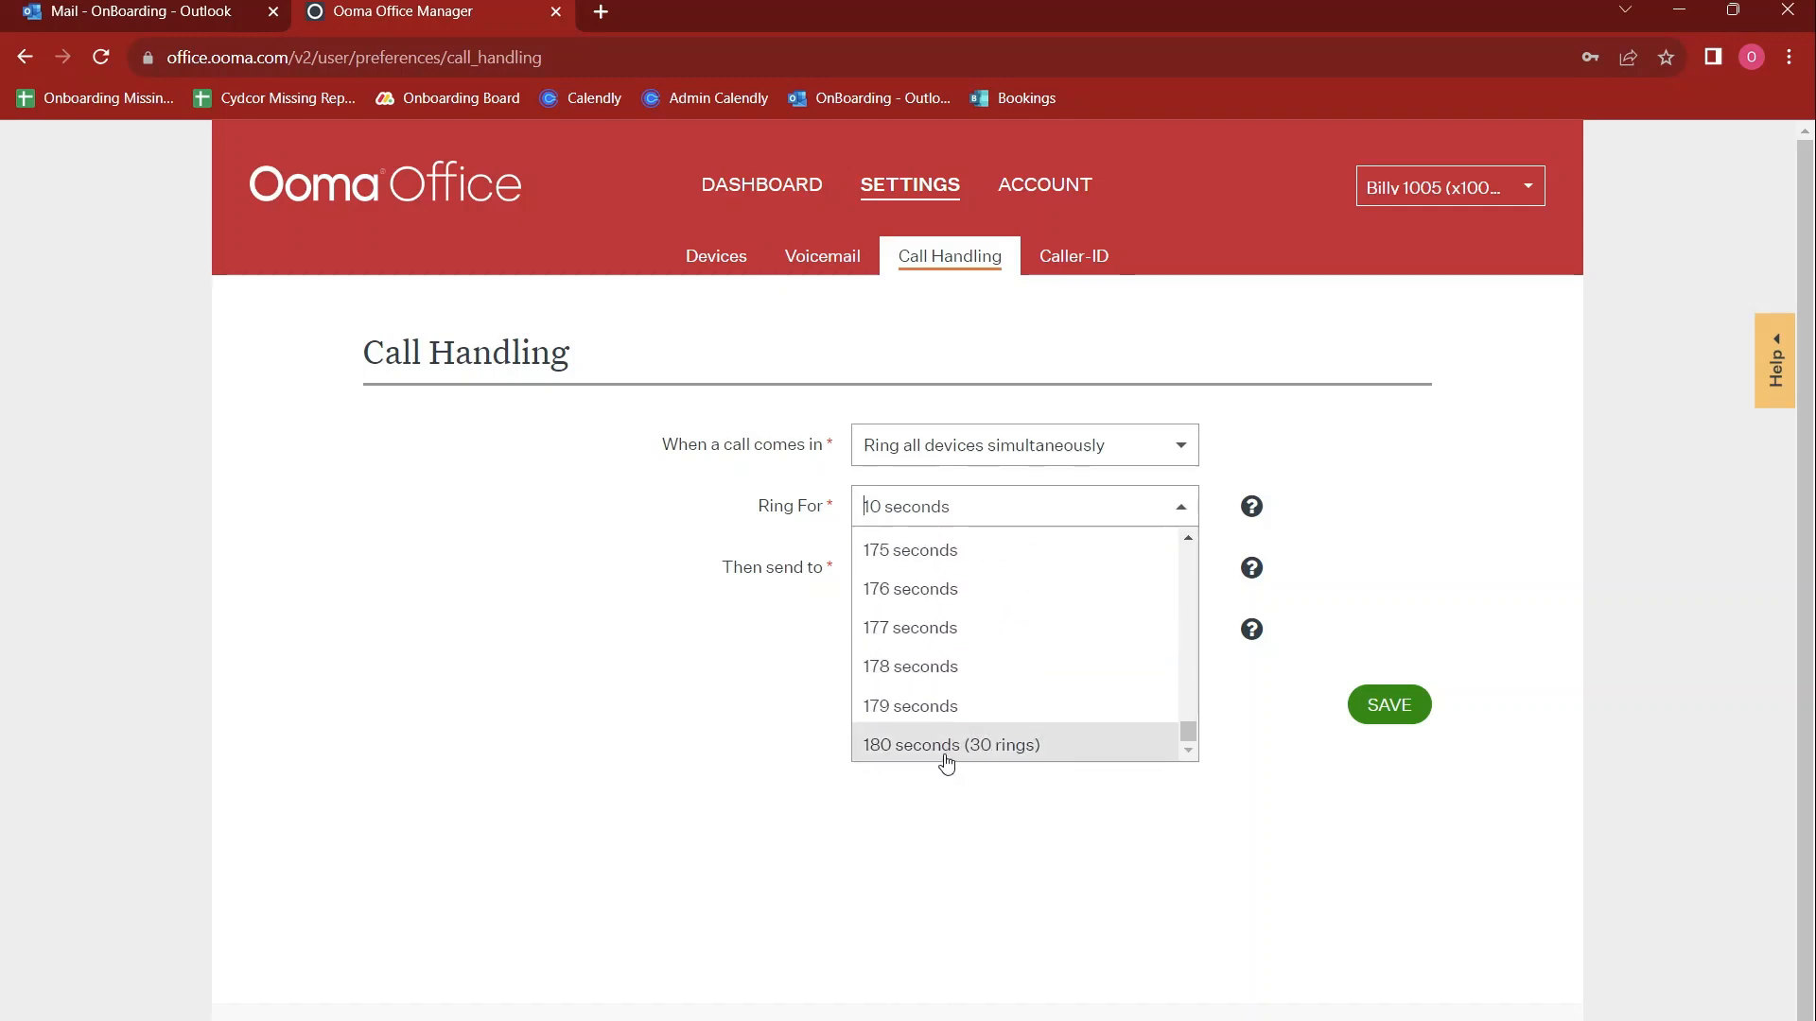
left_click(945, 757)
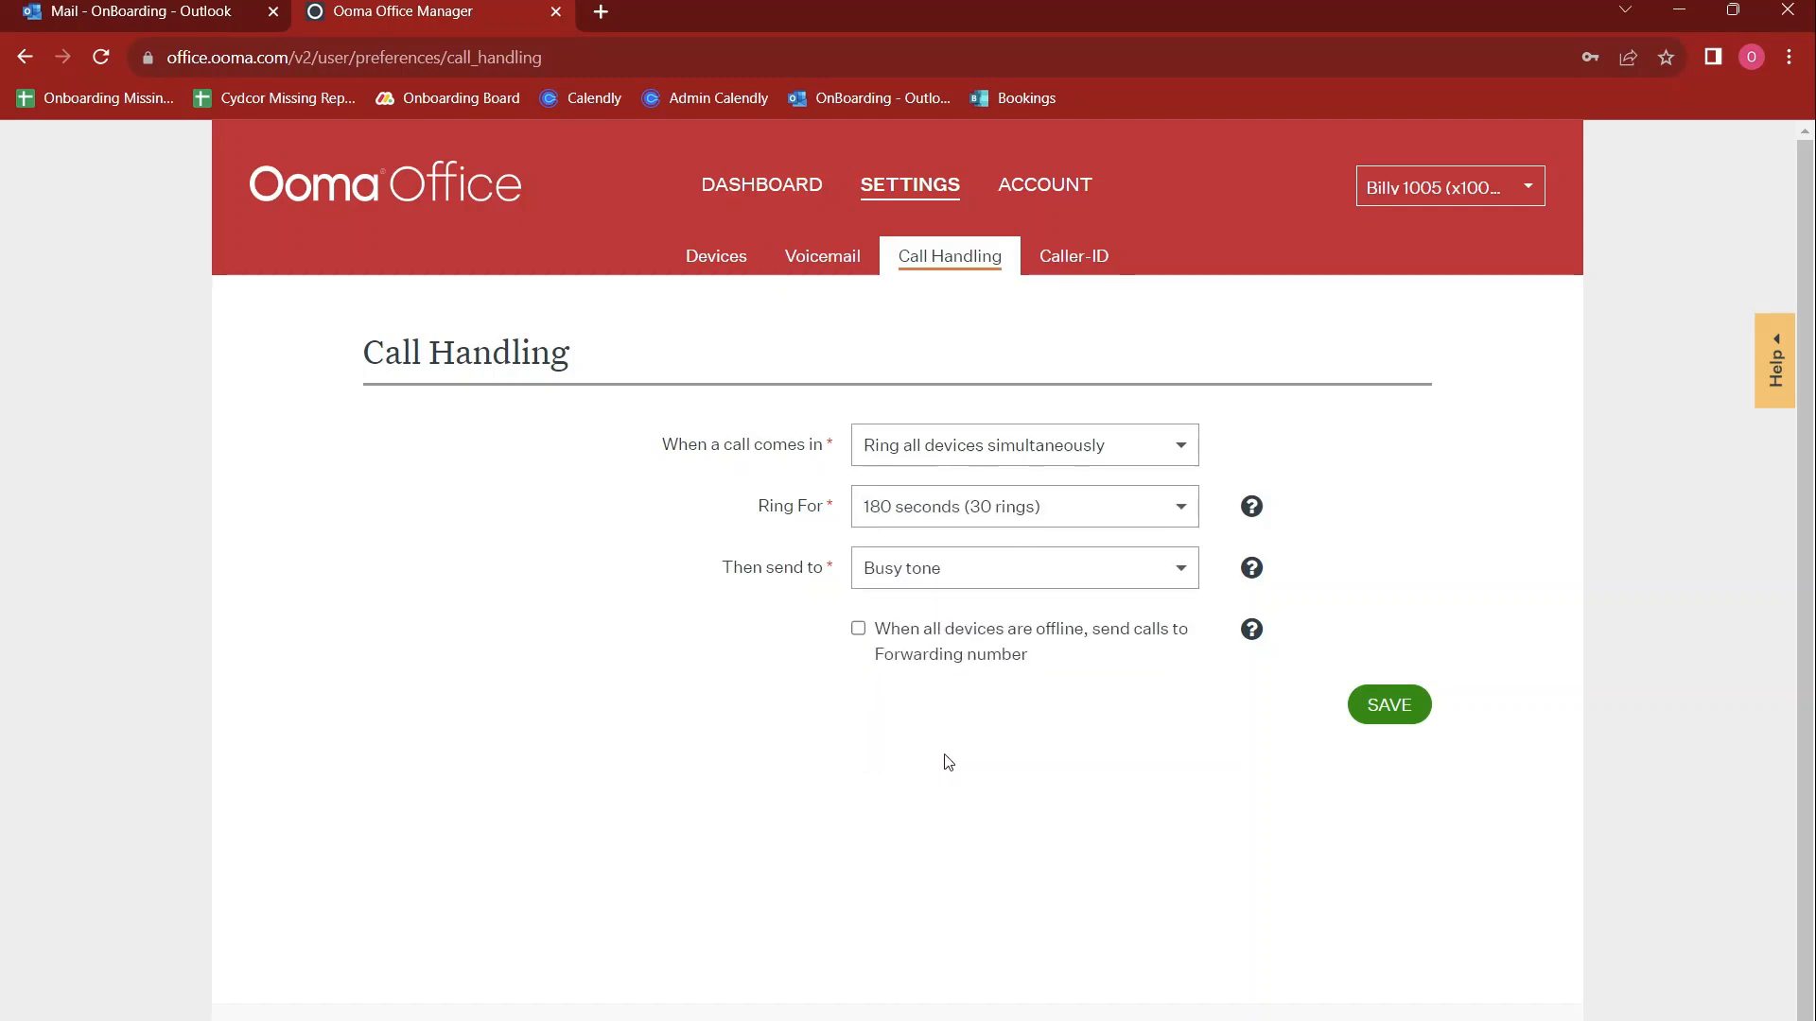
Try Another voicemail as the destination for unanswered calls and settle on My voicemail
left_click(983, 577)
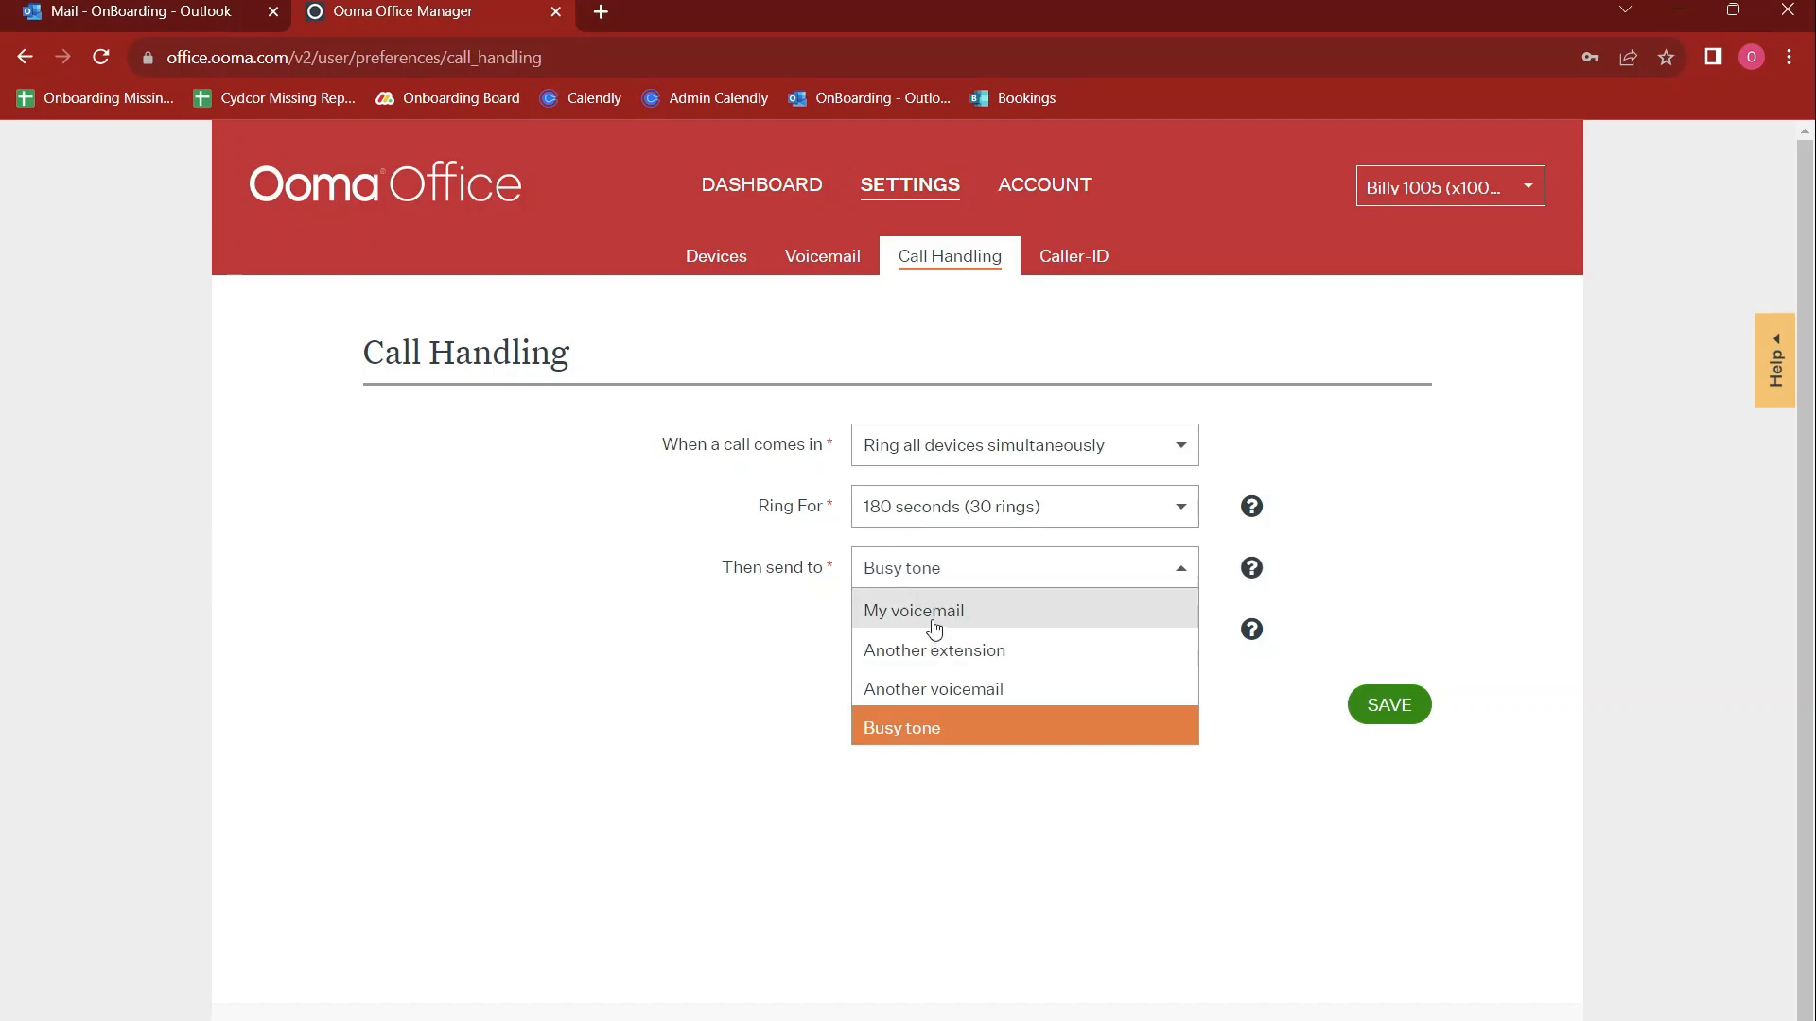
left_click(934, 628)
left_click(960, 568)
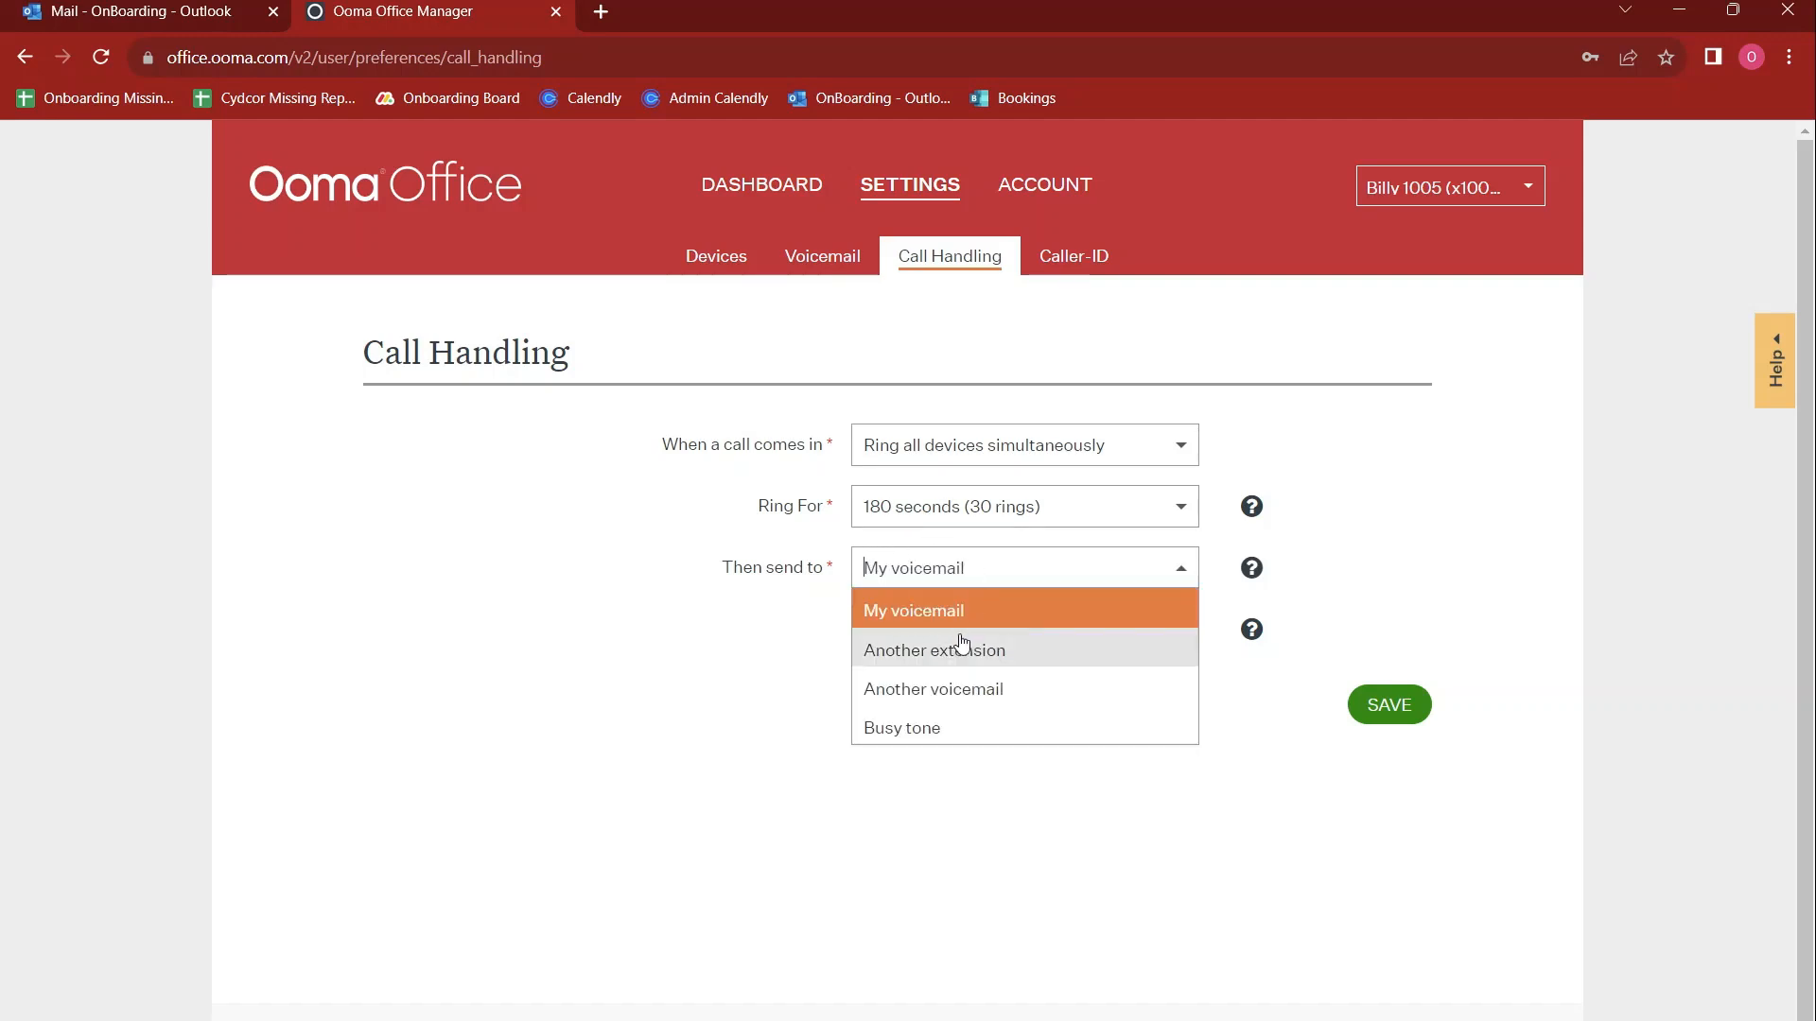
left_click(954, 689)
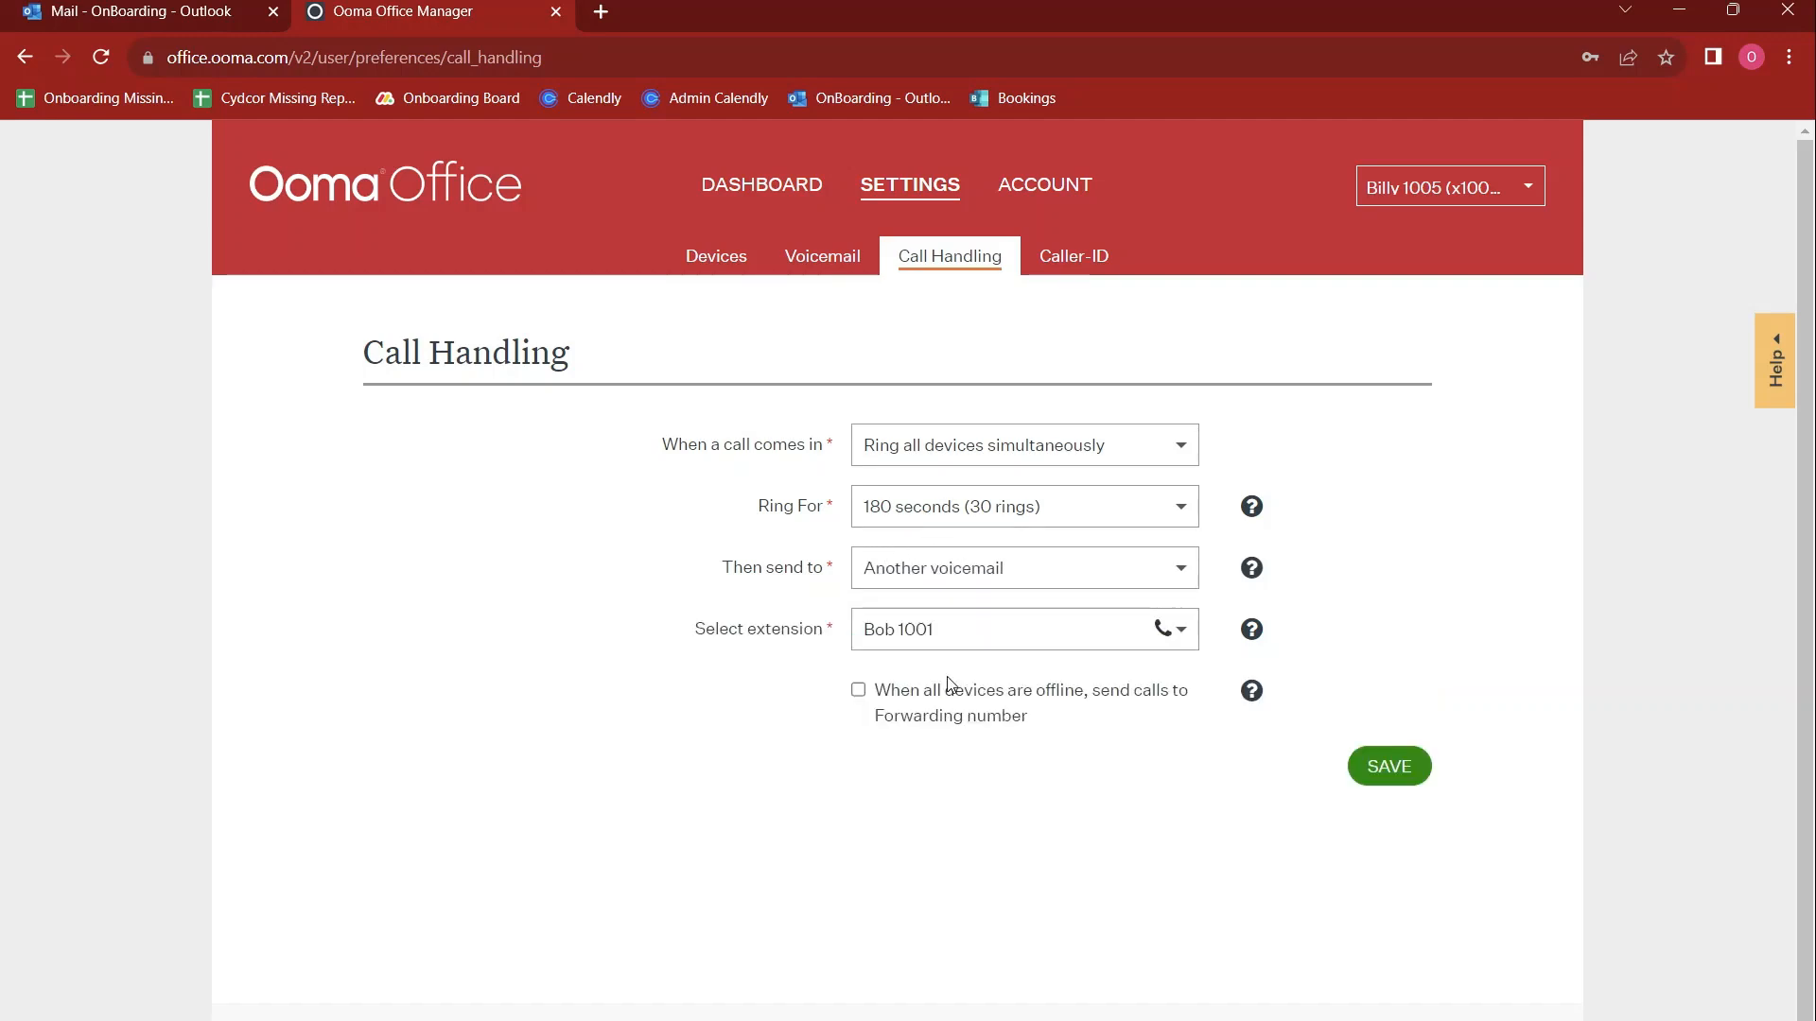
left_click(1000, 558)
left_click(979, 613)
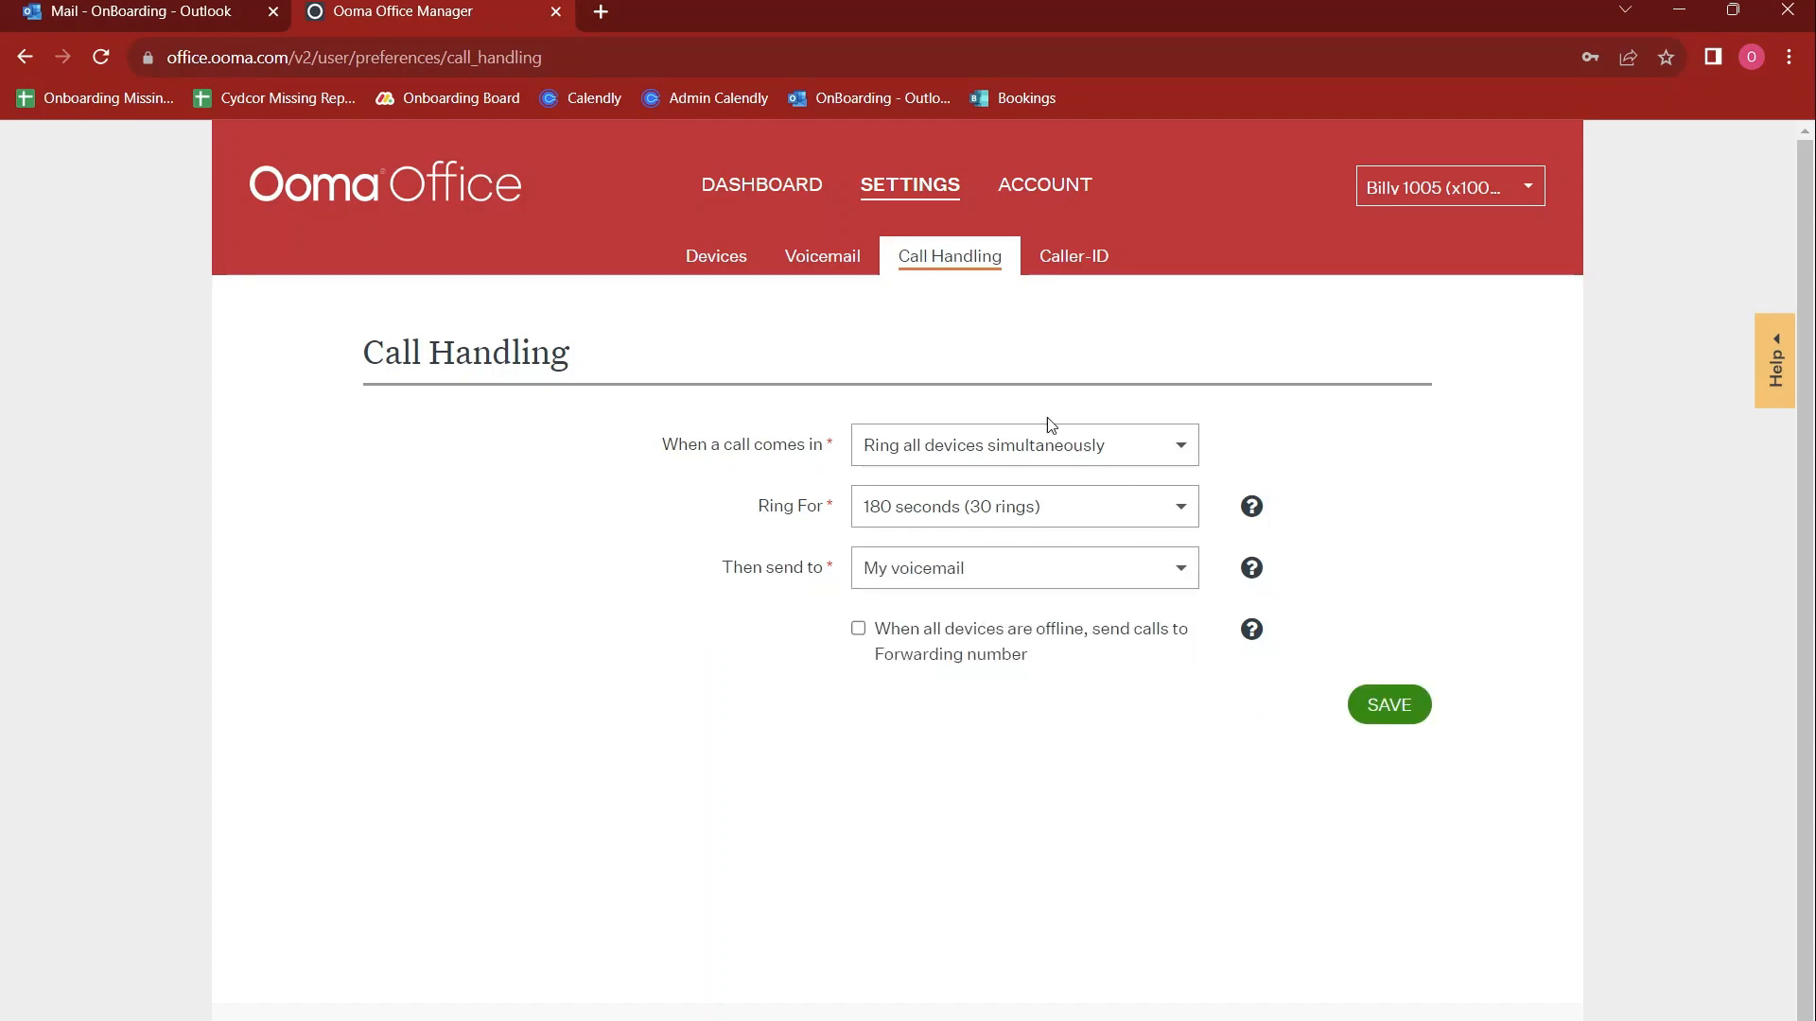
Open the Caller-ID preferences, try a different outgoing phone number and reselect the original one without saving
left_click(1047, 269)
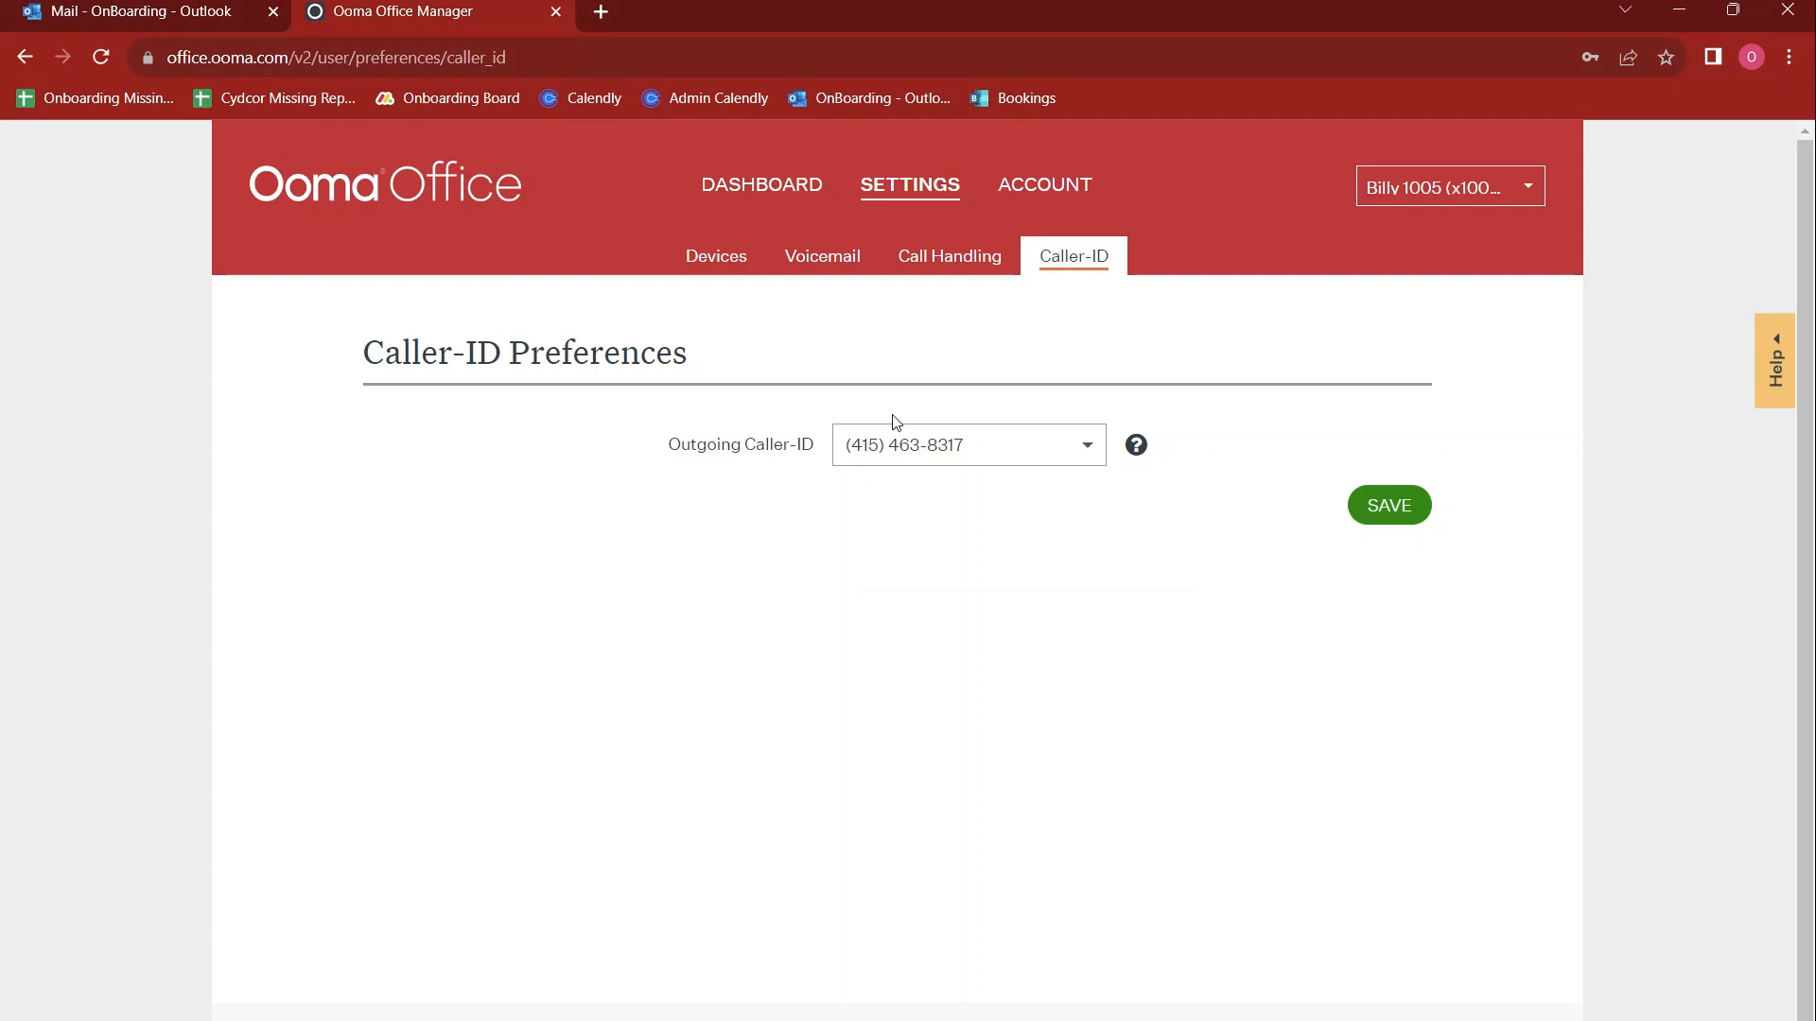
left_click(989, 441)
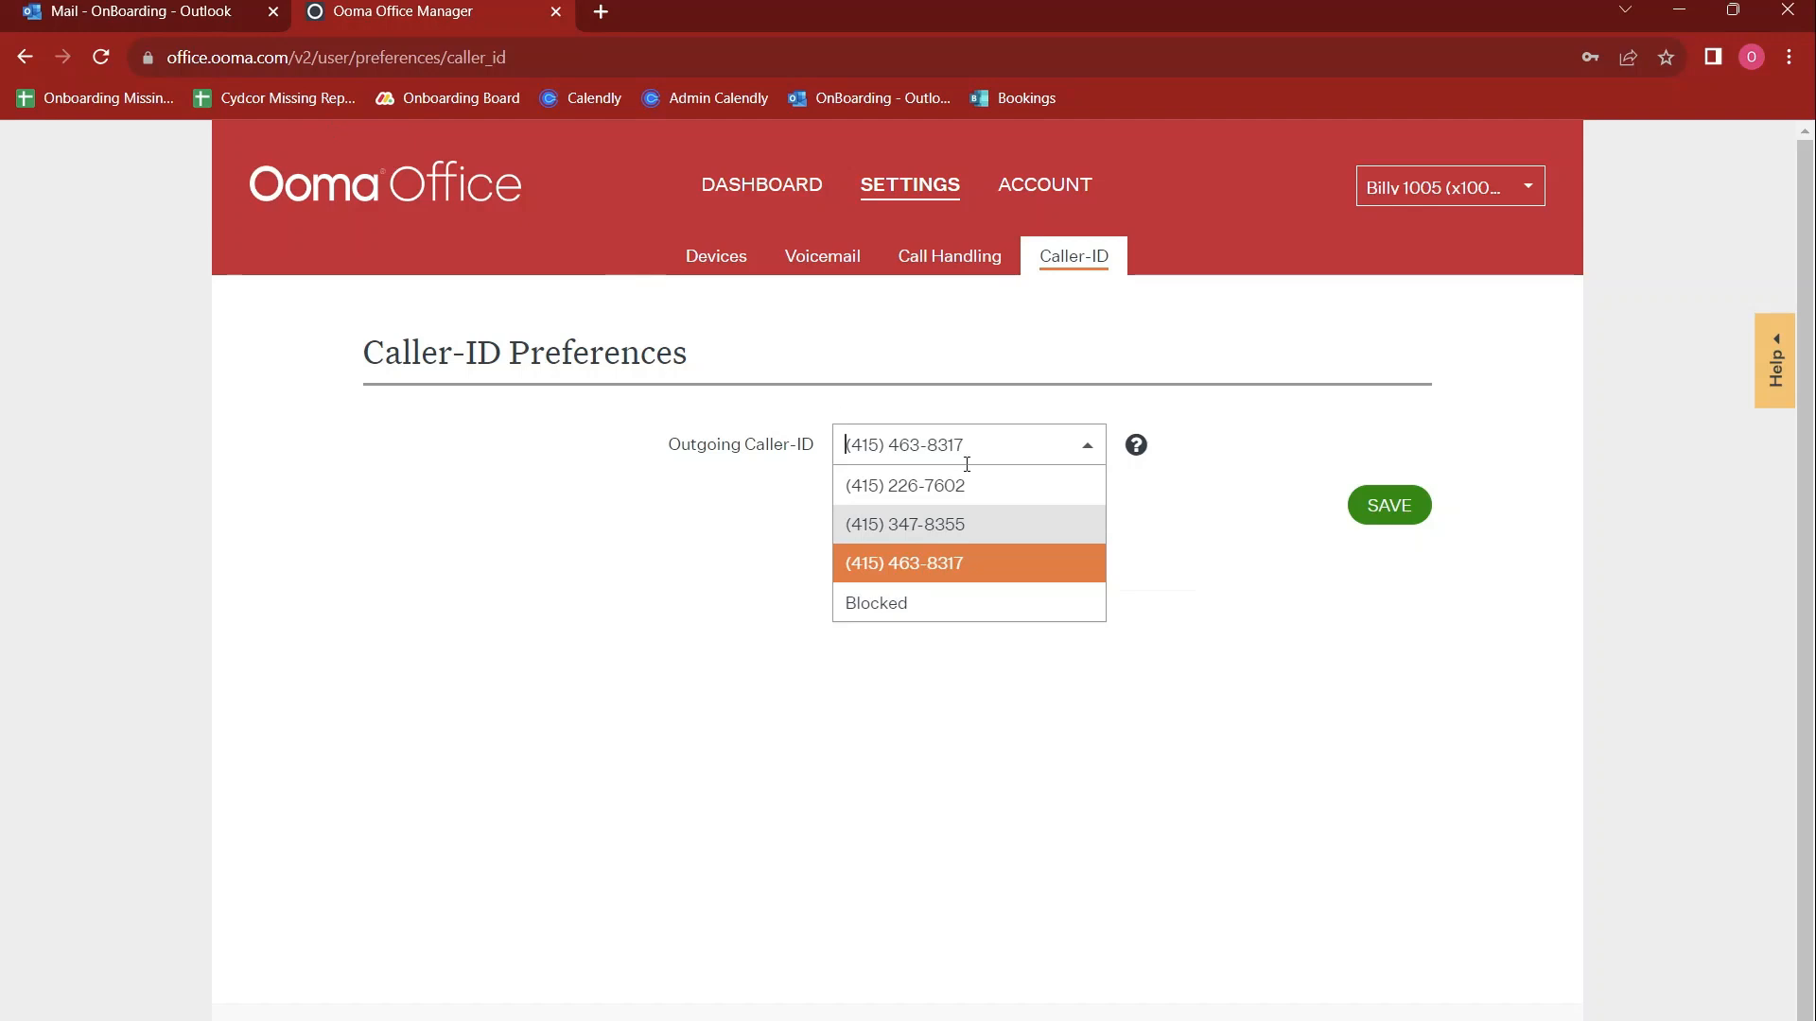
left_click(962, 494)
left_click(1009, 426)
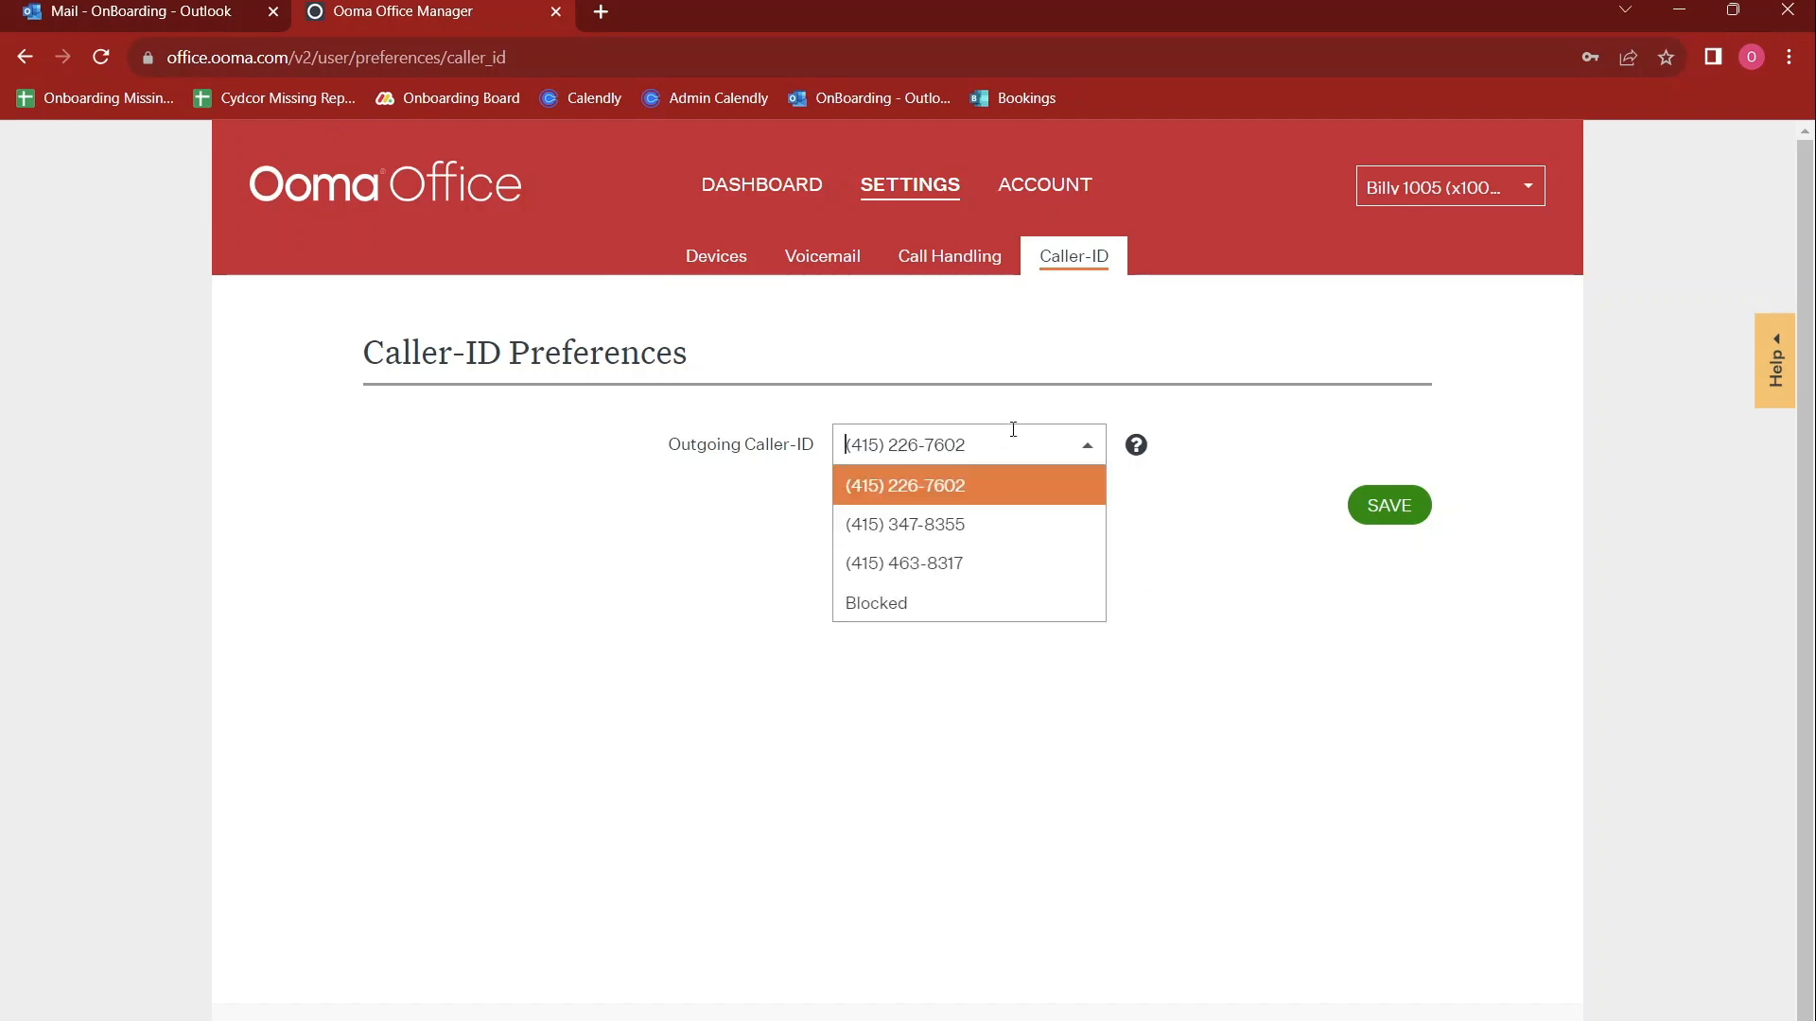
left_click(987, 565)
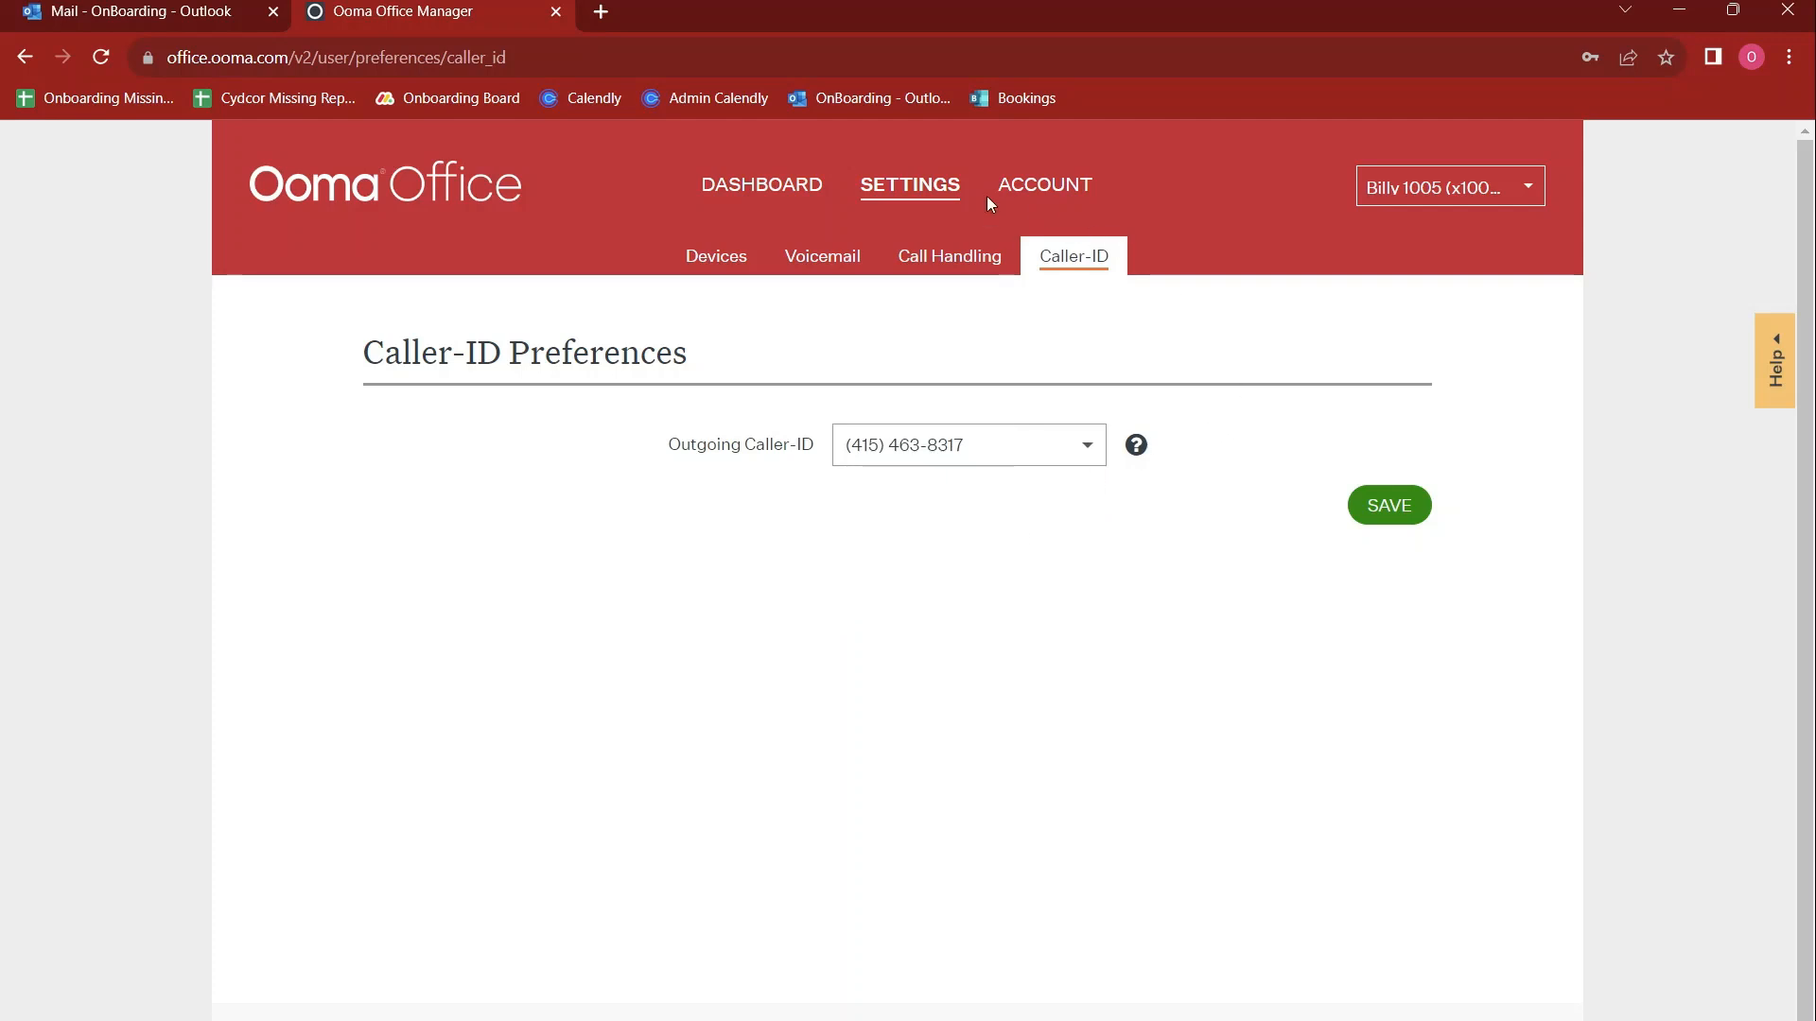
Review the account profile, including the direct number, fax number, email address and password fields, without changing them
left_click(1045, 195)
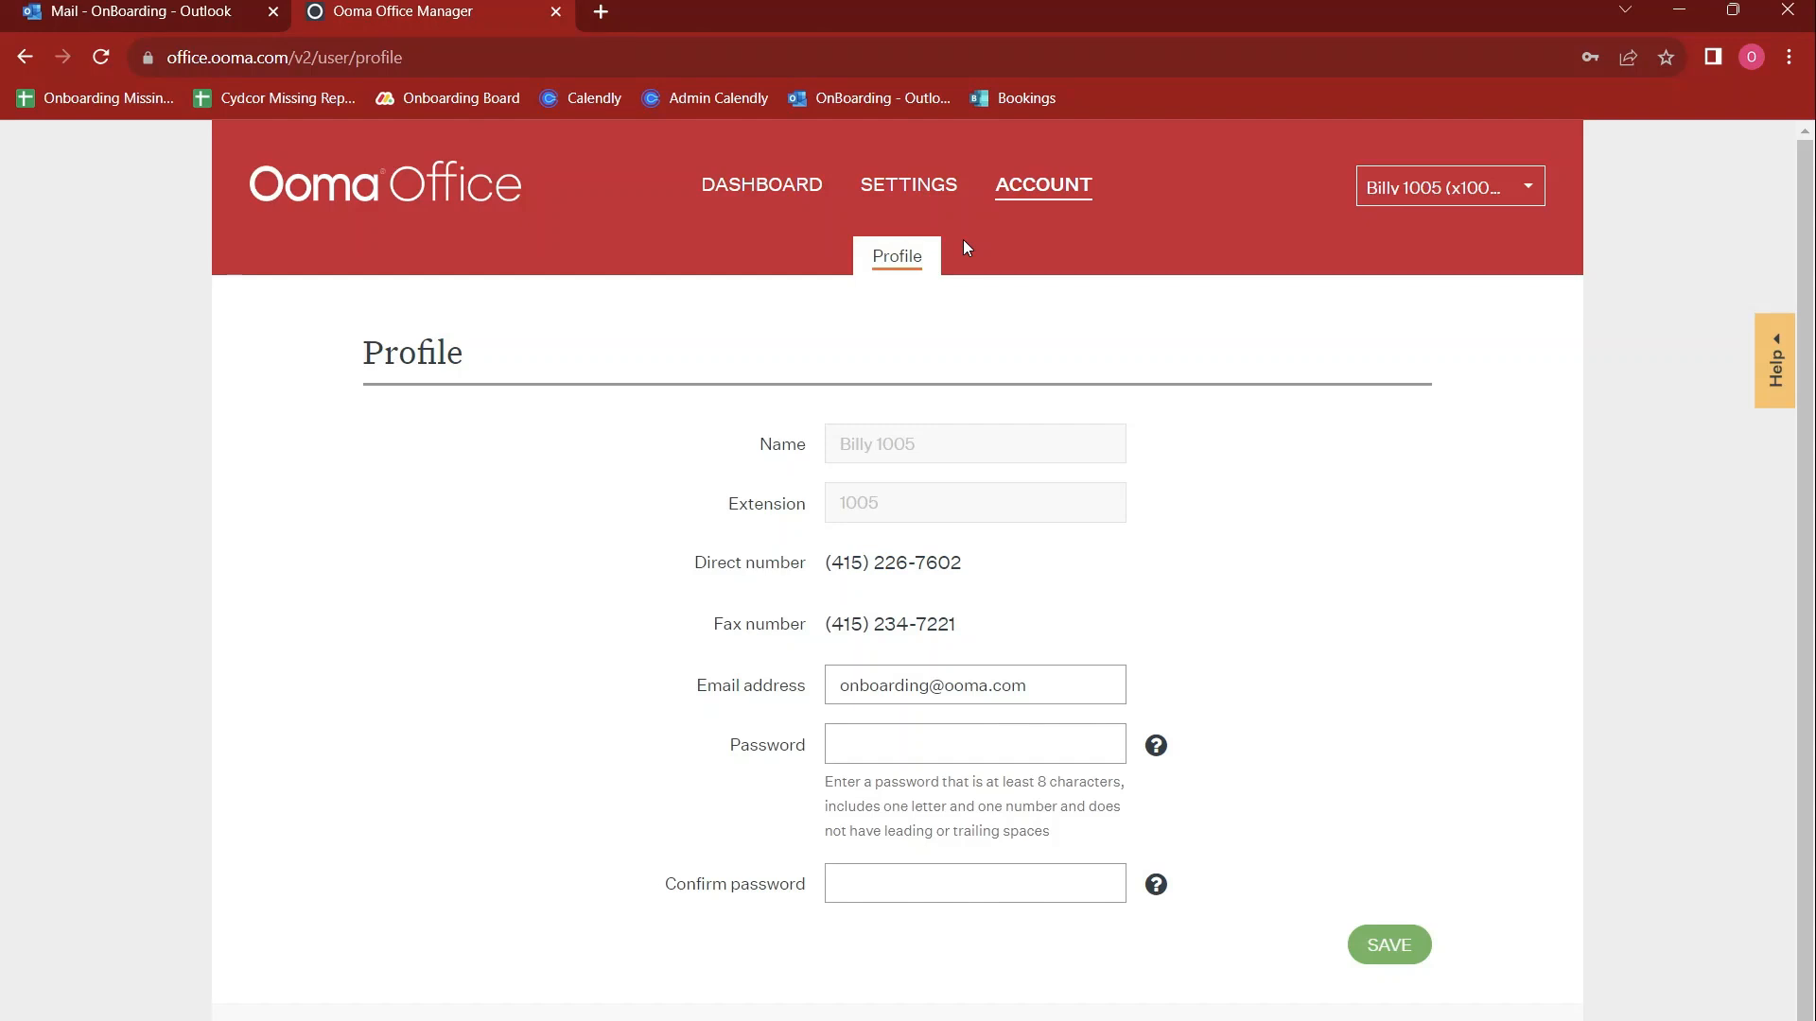
left_click(935, 759)
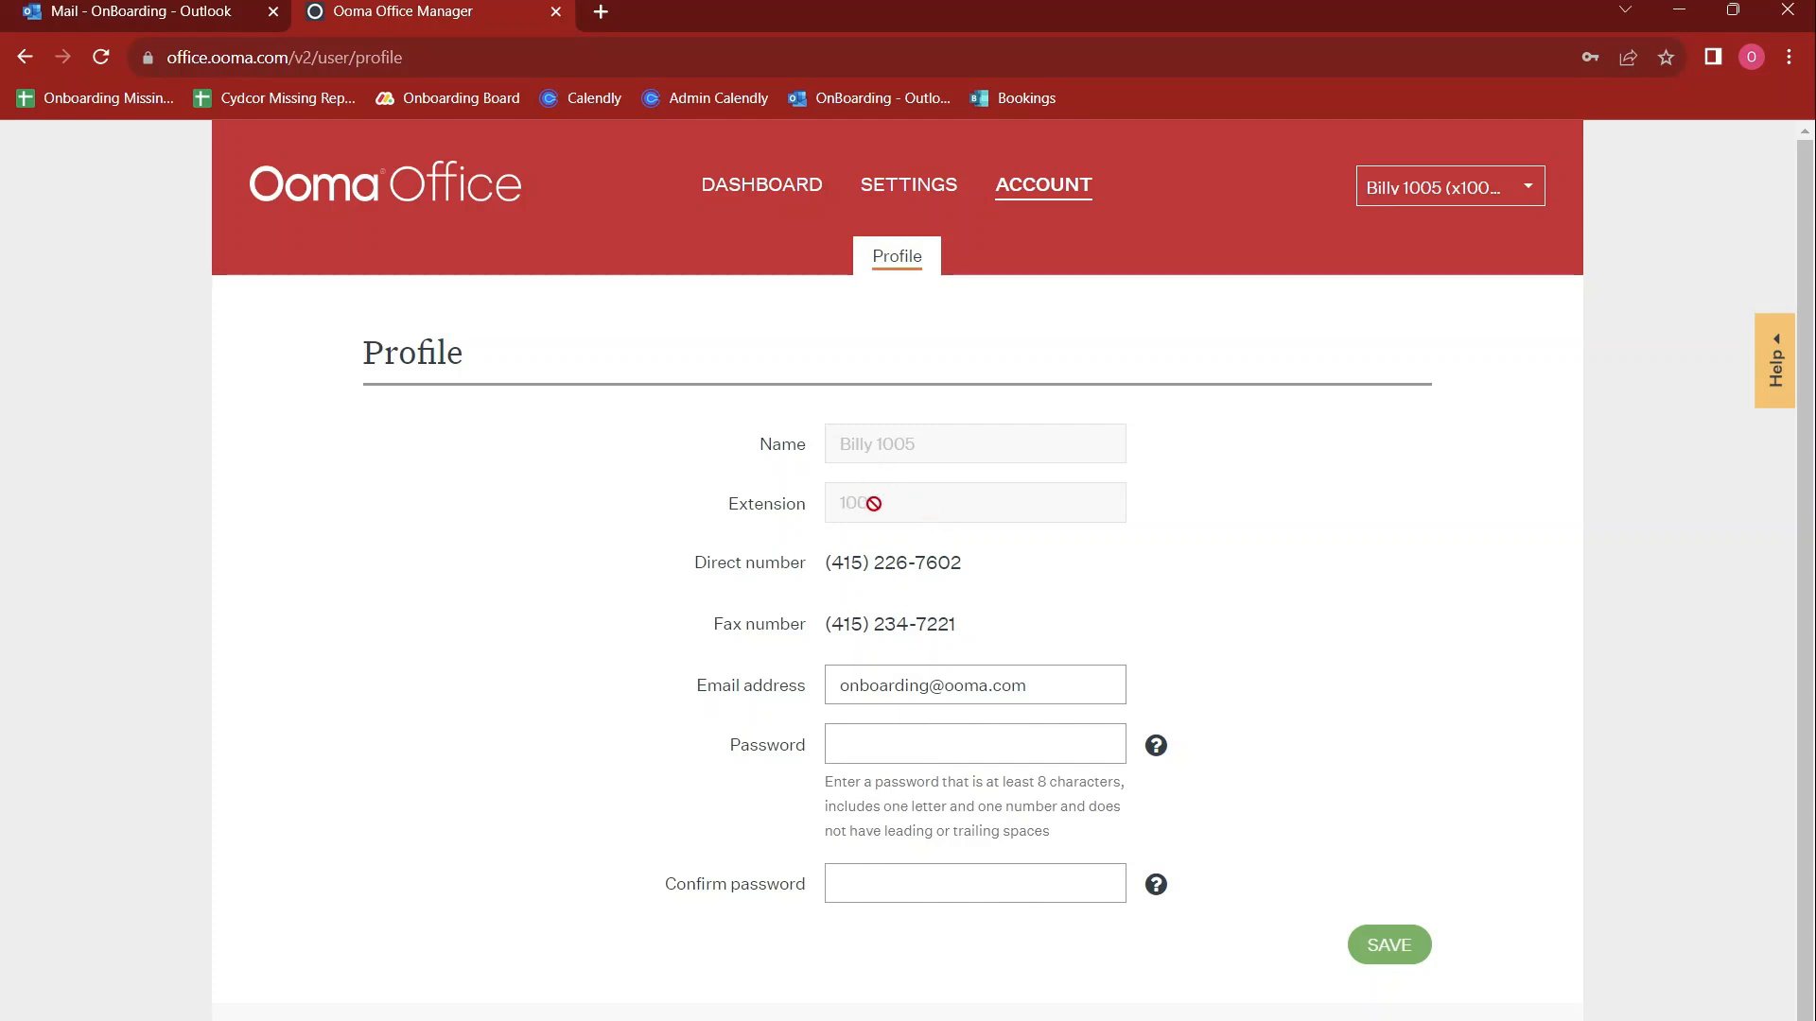
left_click_drag(770, 567, 938, 562)
left_click(942, 563)
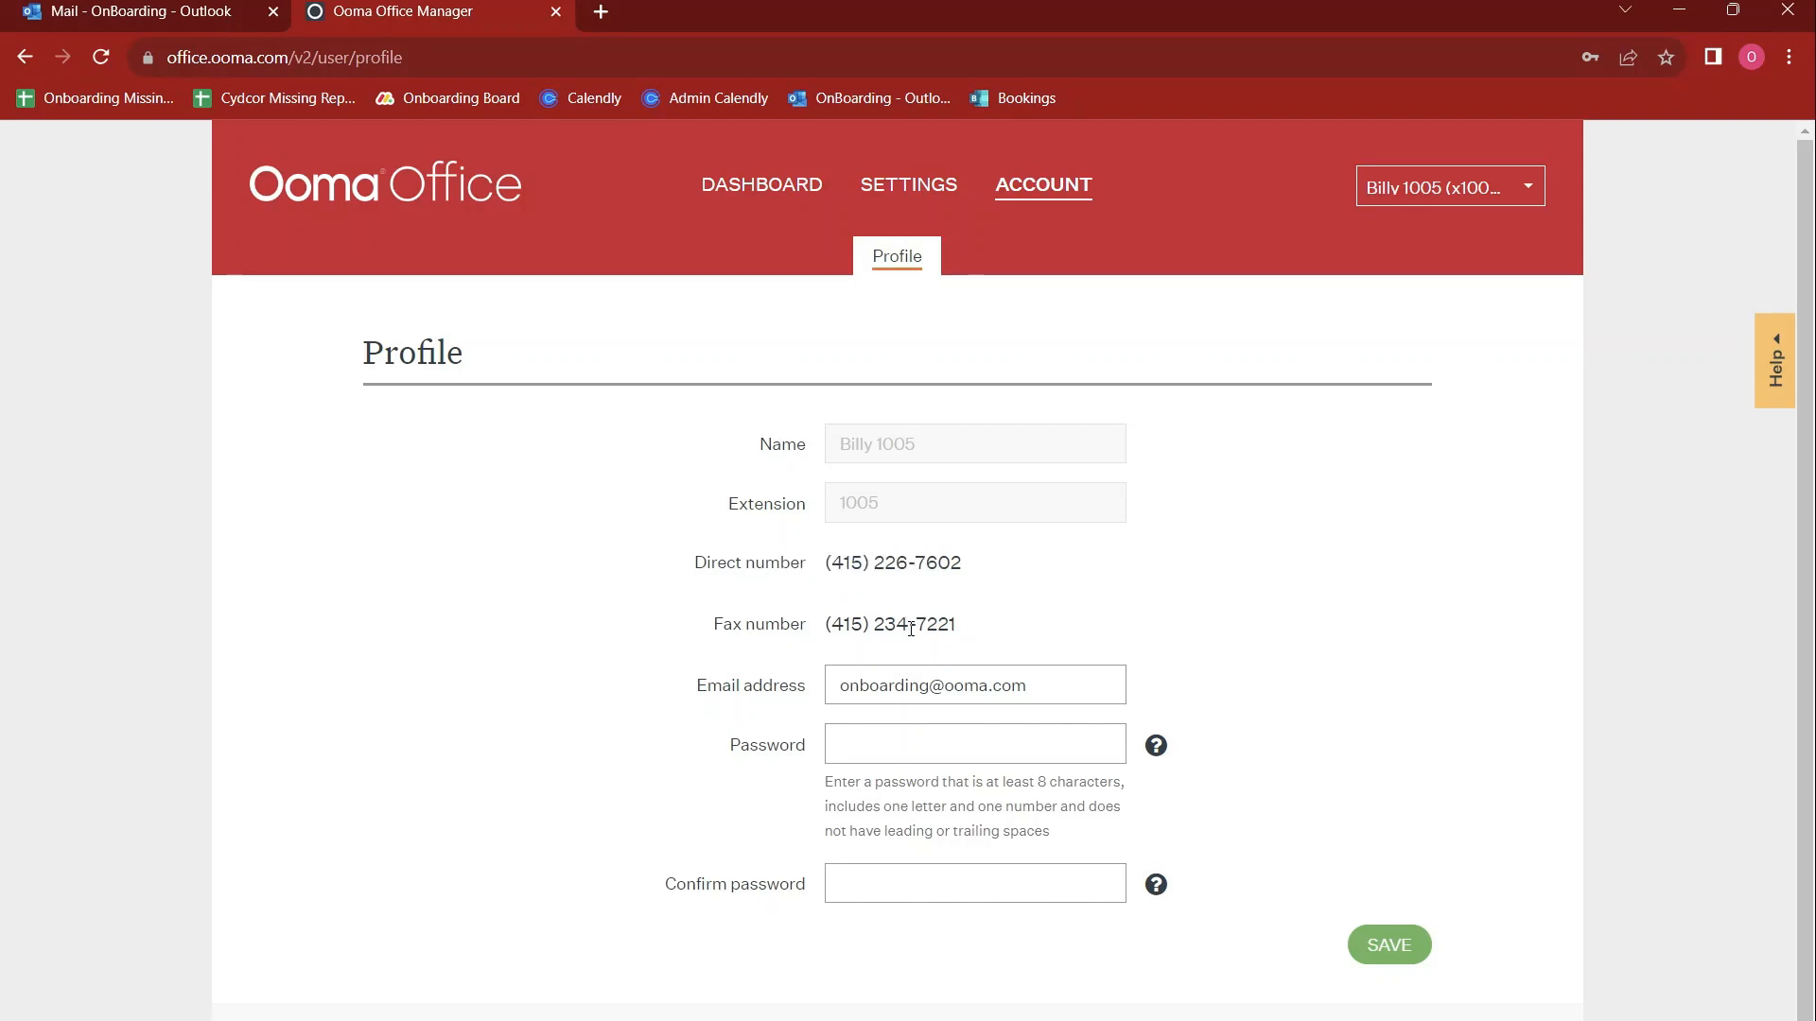
left_click(922, 728)
left_click(864, 828)
key("BackSpace")
Open the Download Ooma Office Applications support page (support.ooma.com/office/download/) in a new browser tab
left_click(600, 10)
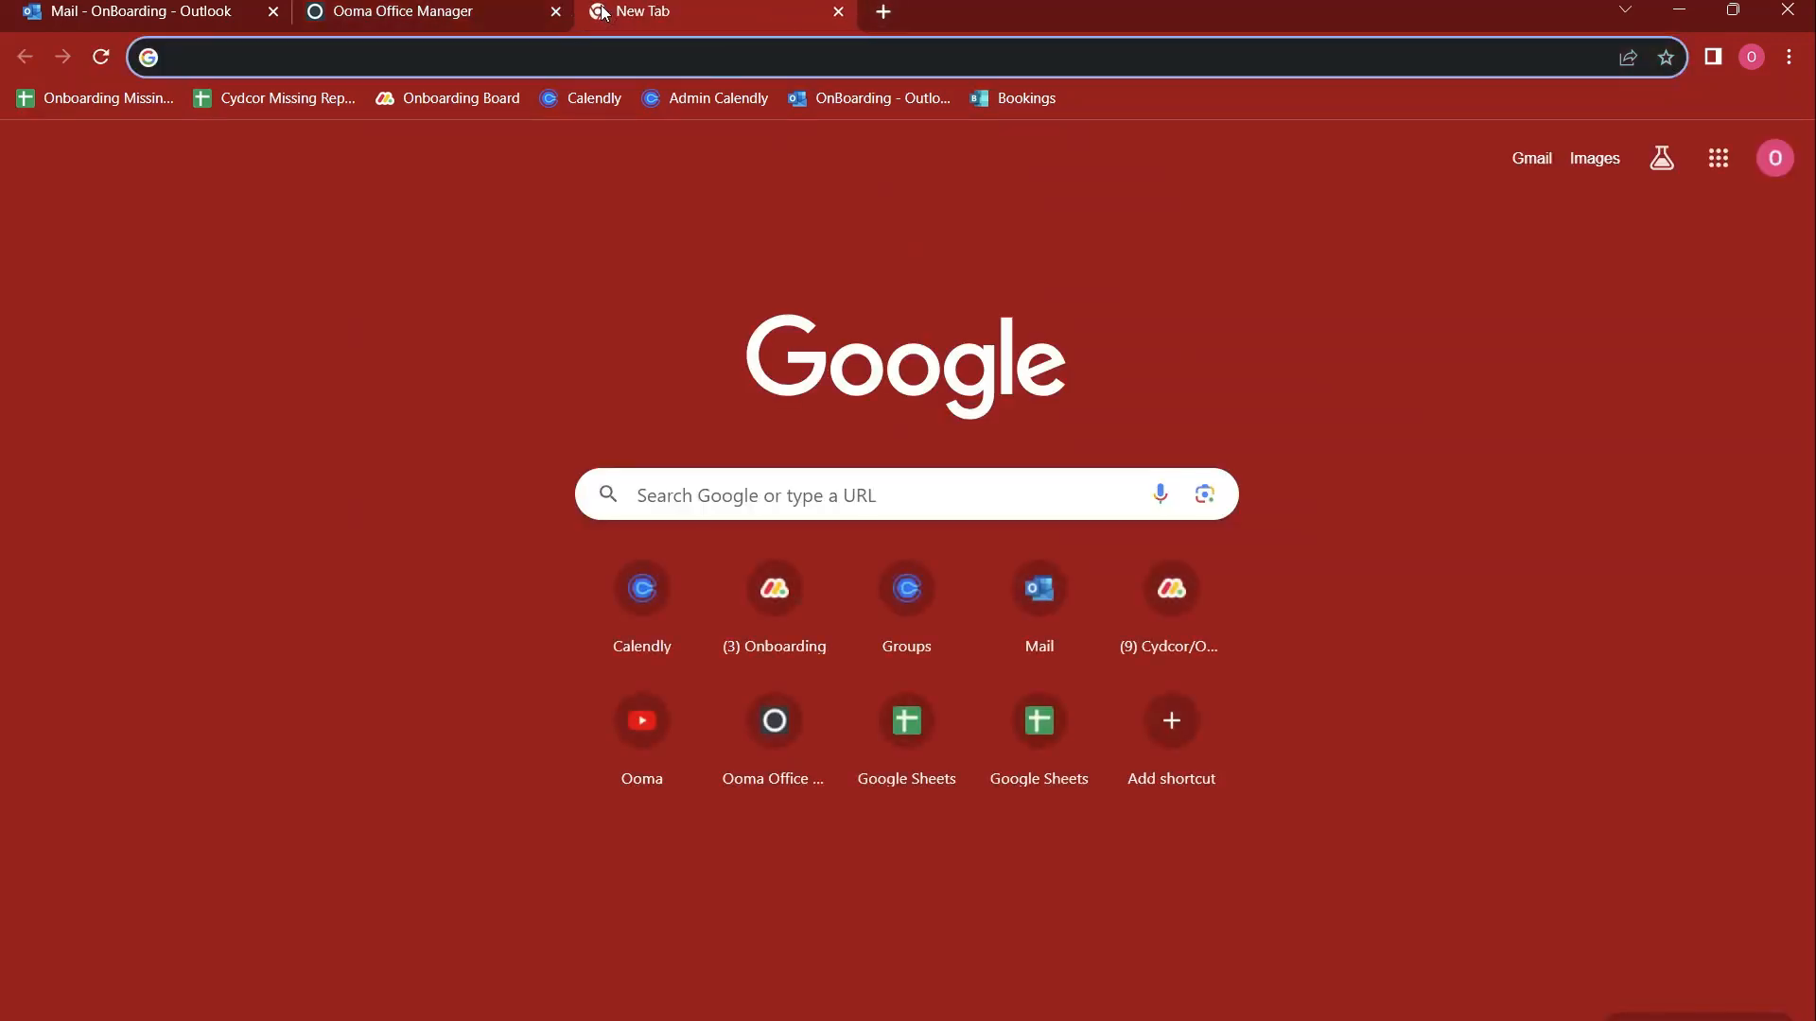
key("ctrl+1")
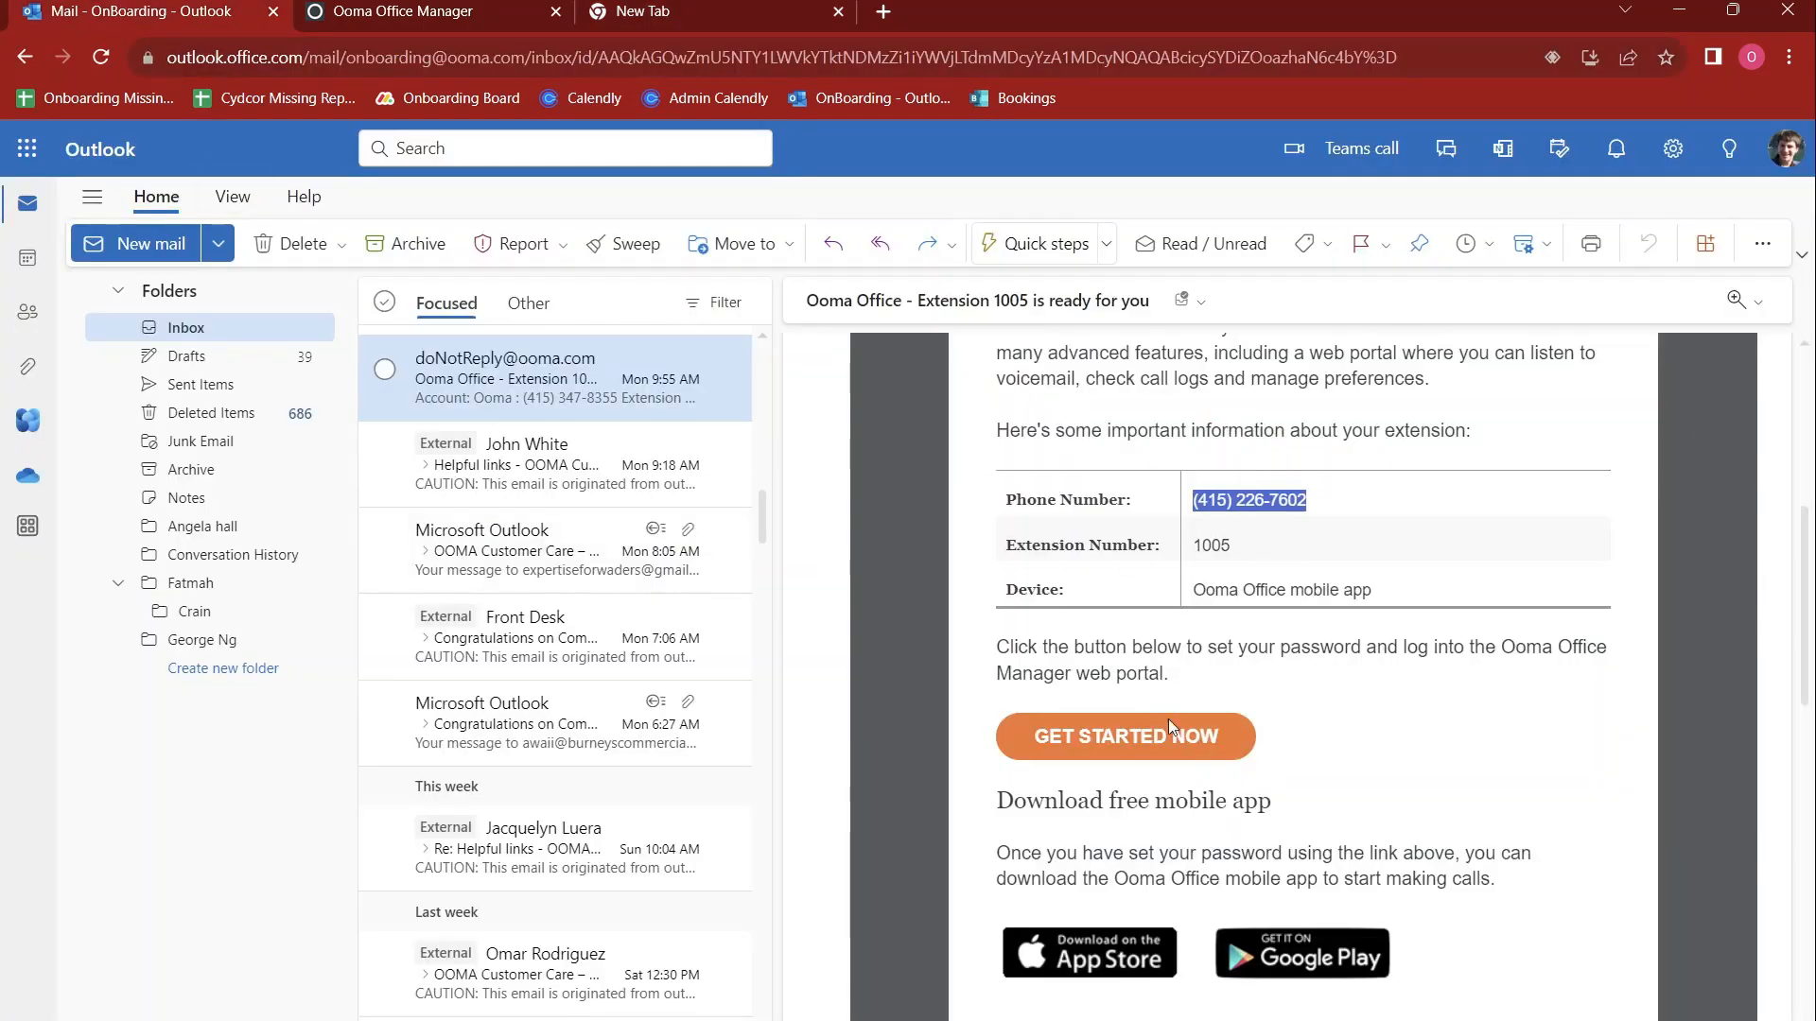
left_click(664, 10)
type("oo")
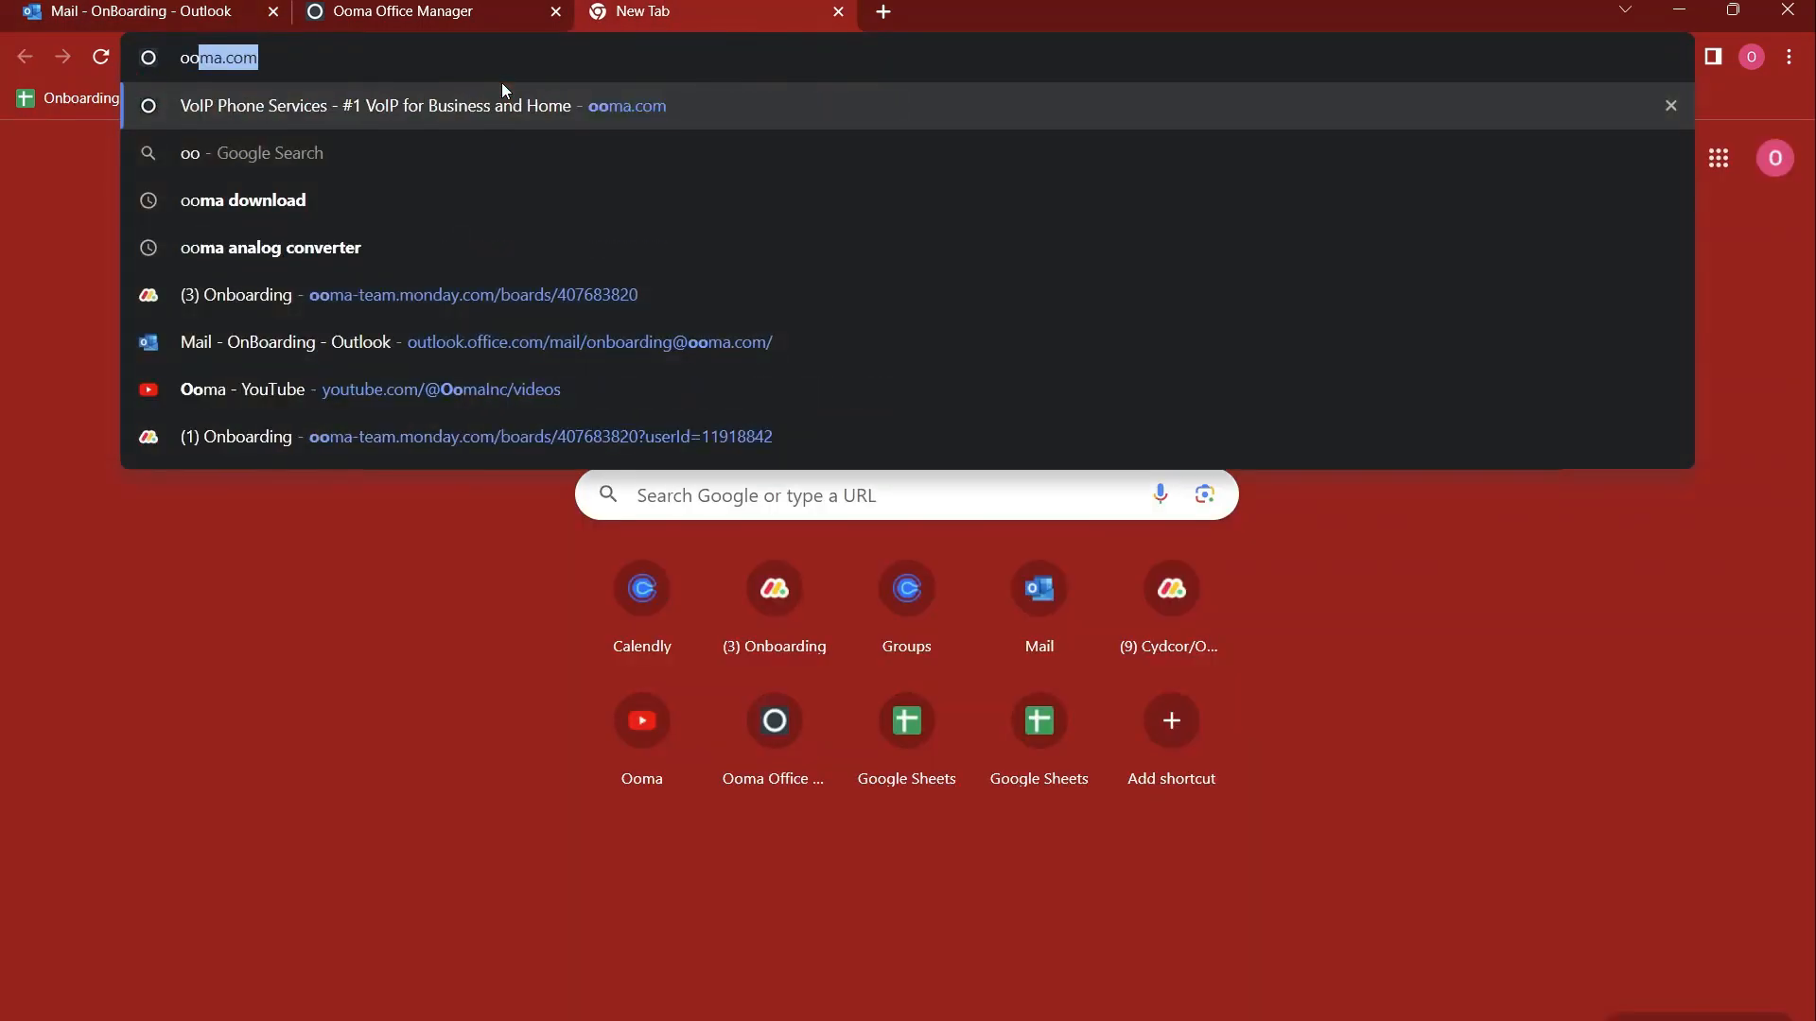
key("BackSpace")
key("BackSpace")
key("BackSpace")
type("d")
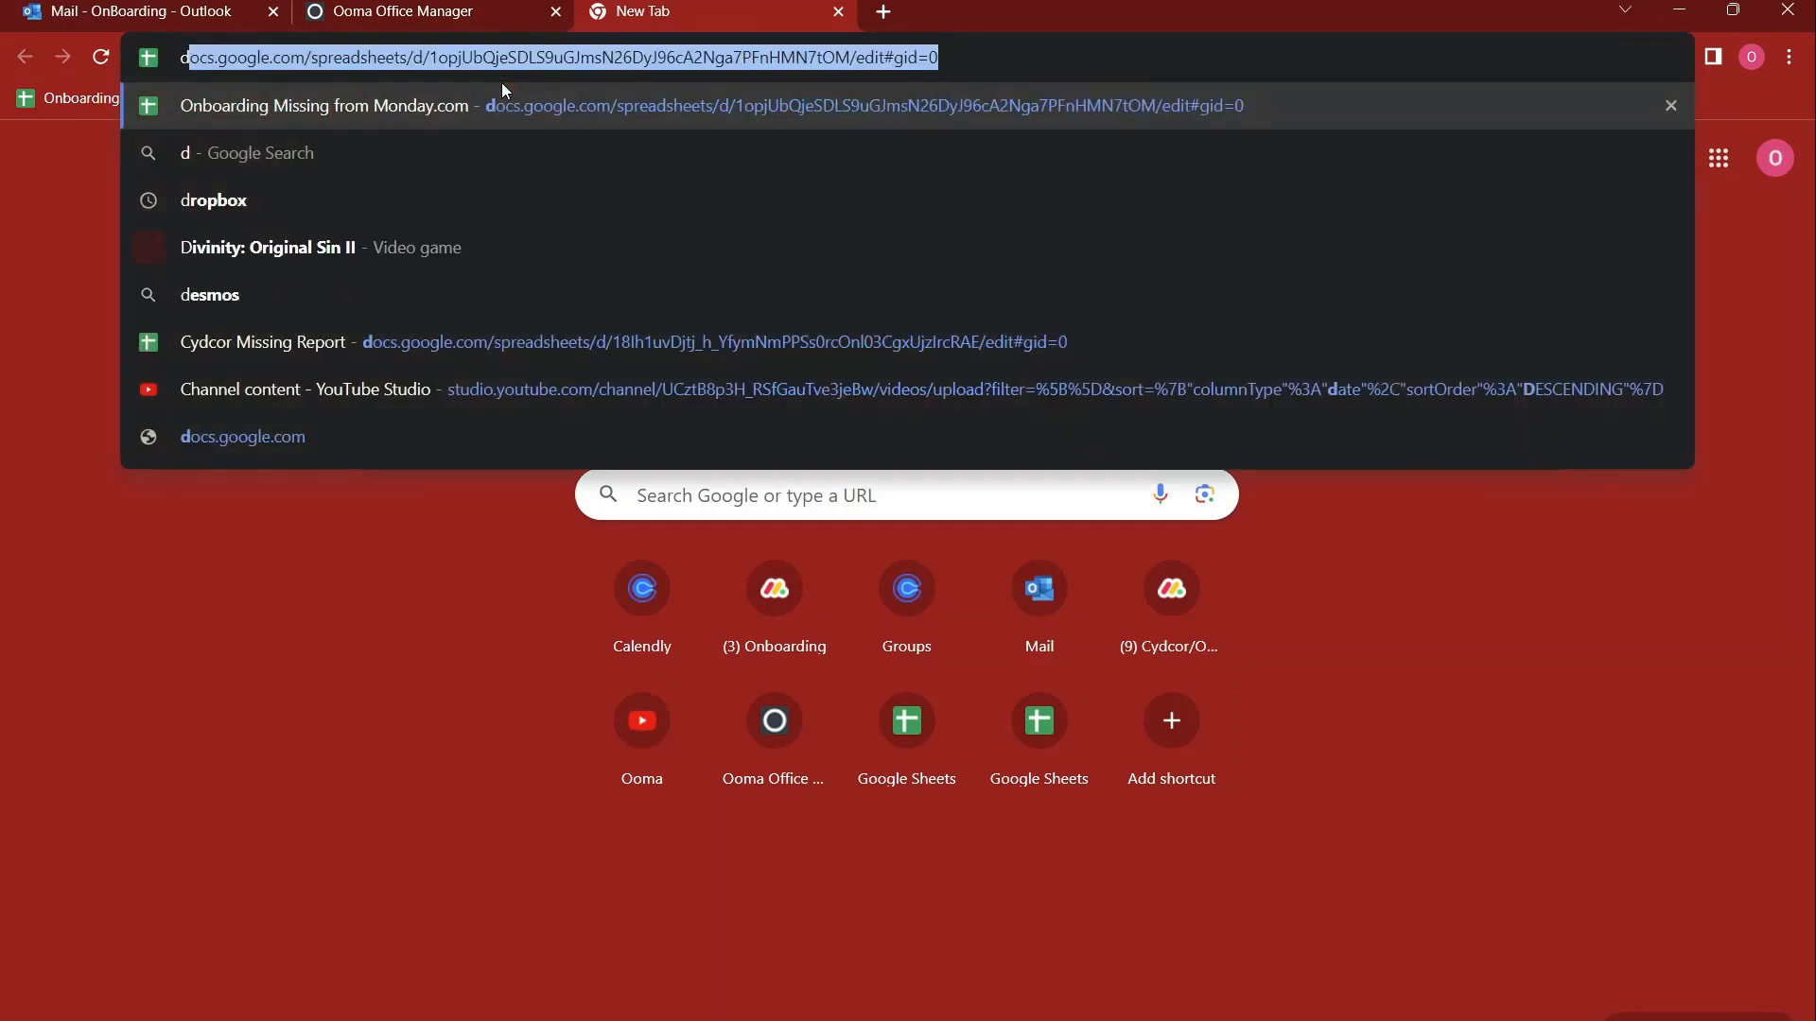
type("own")
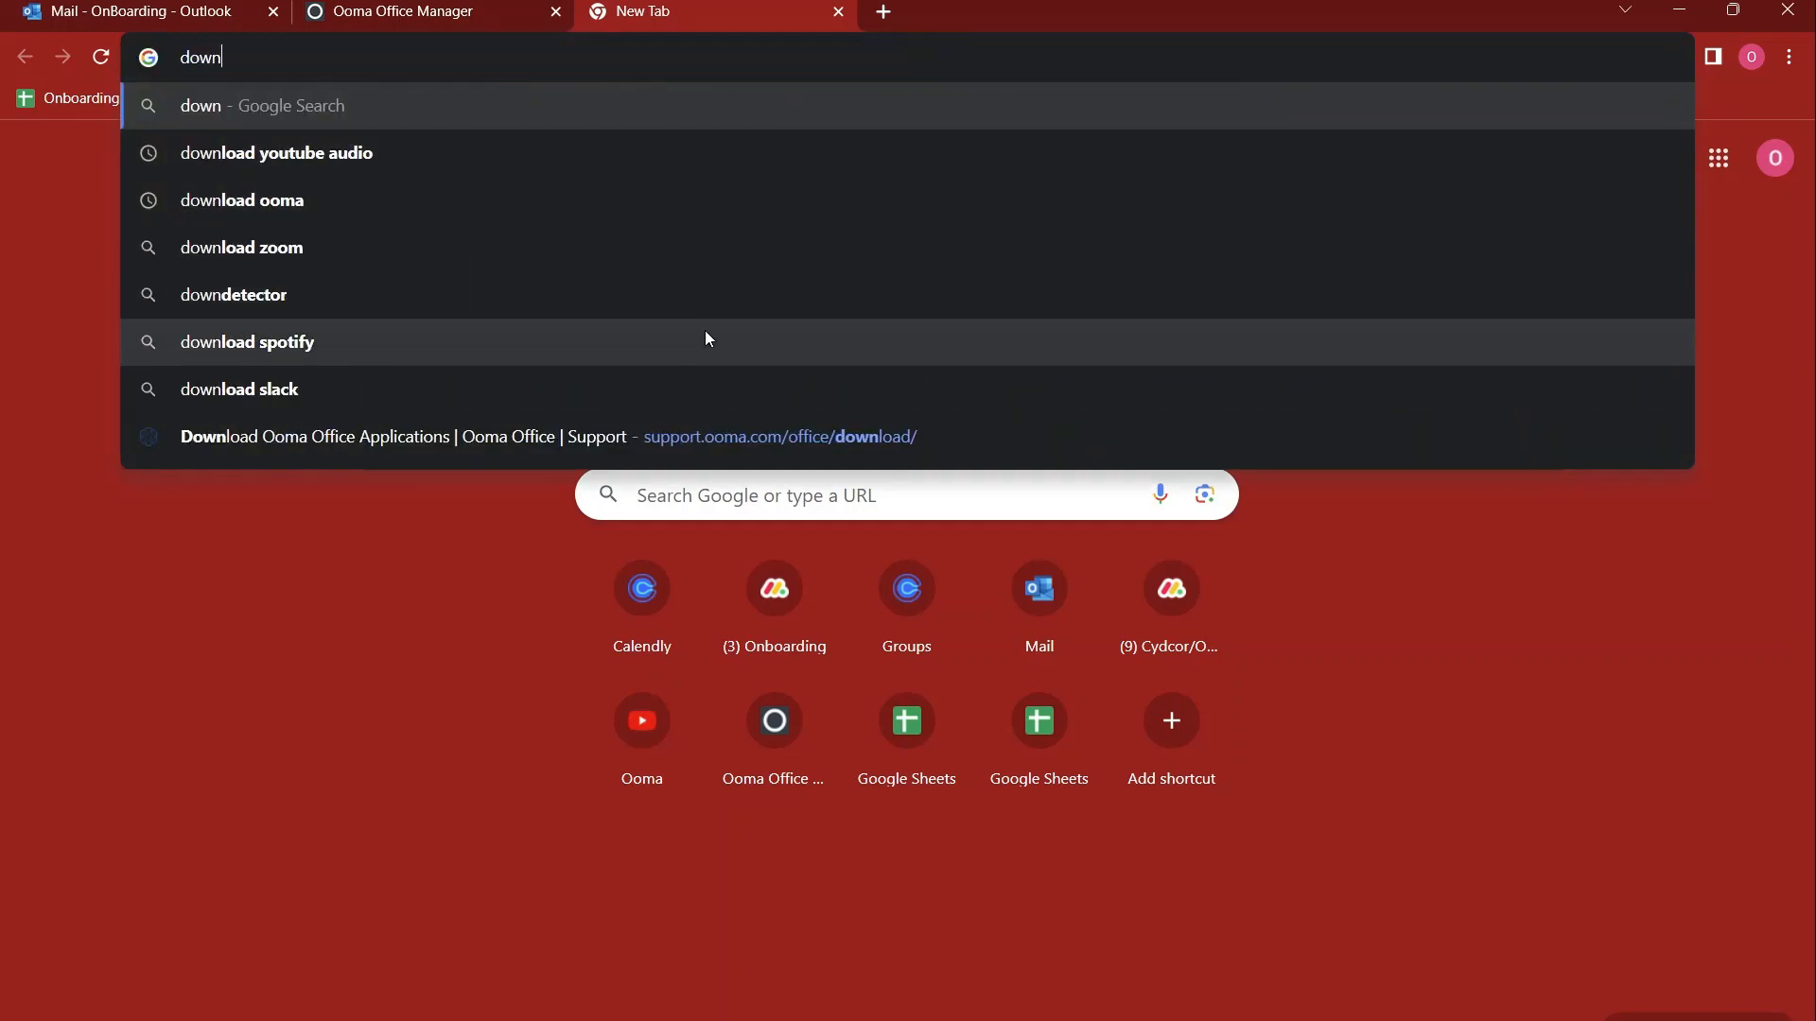
left_click(728, 441)
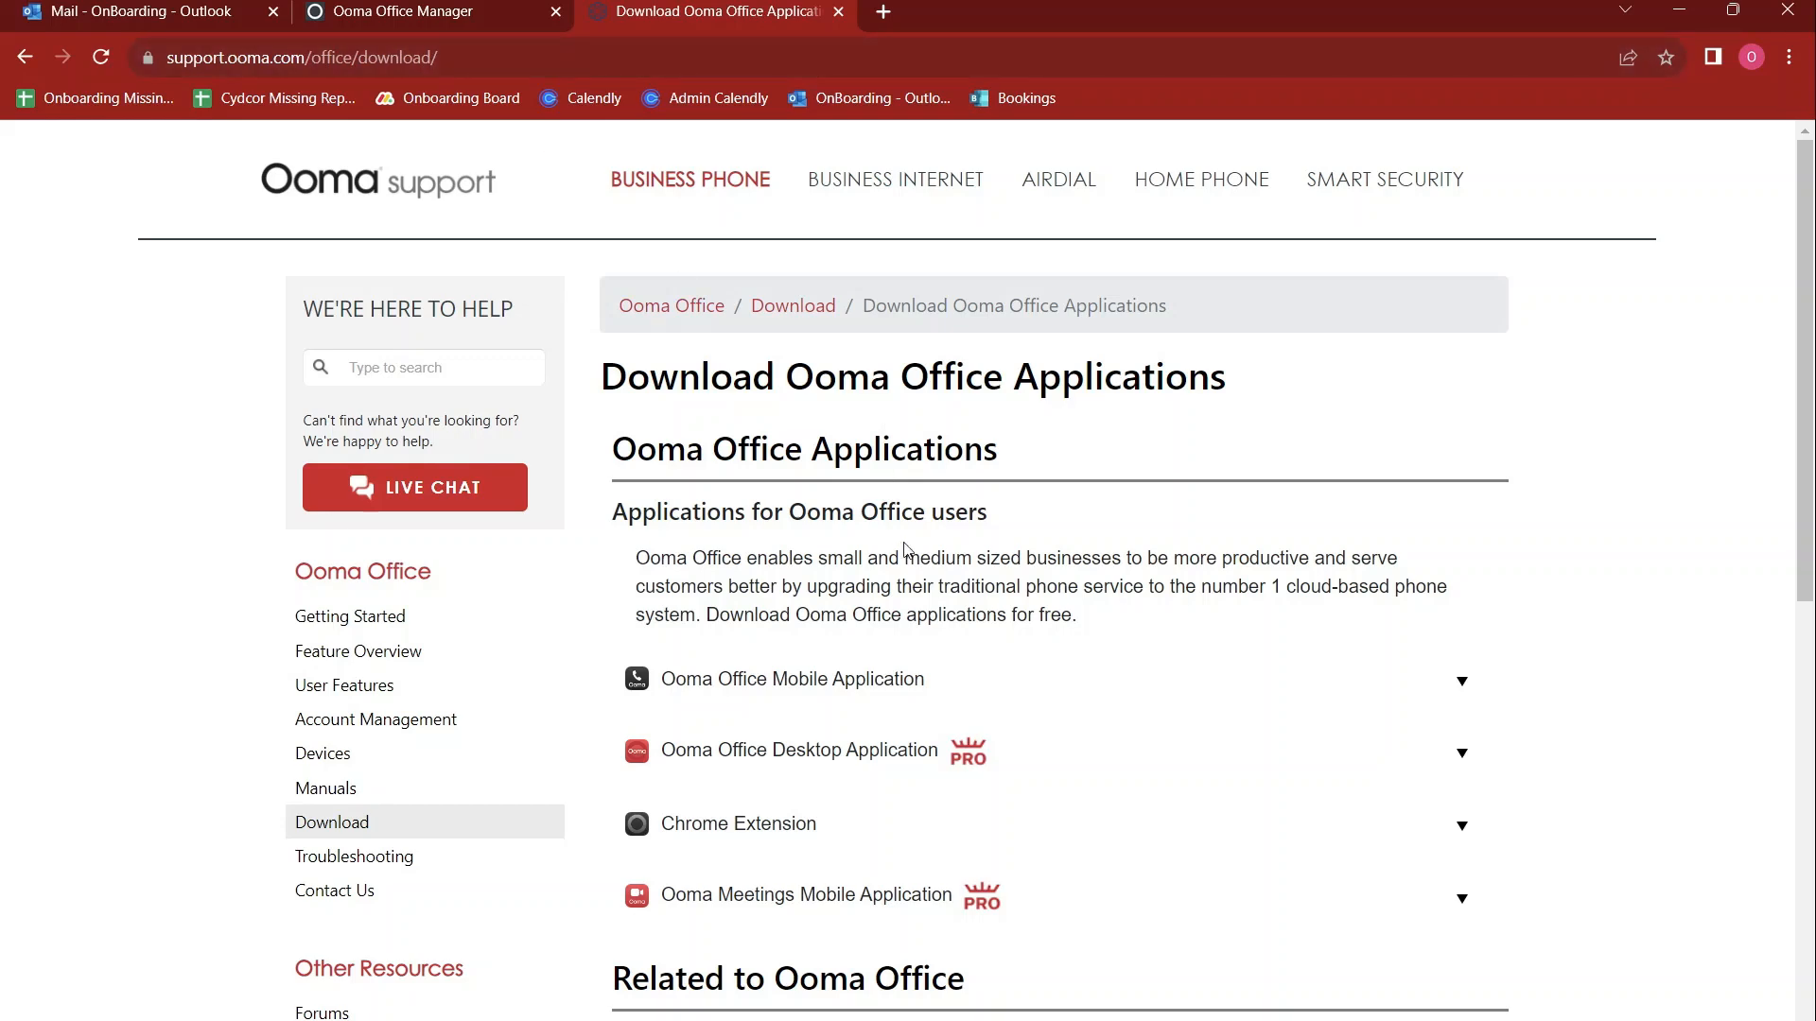
Expand and read the Ooma Office Mobile Application and Desktop Application sections, including their store and download options
left_click(927, 686)
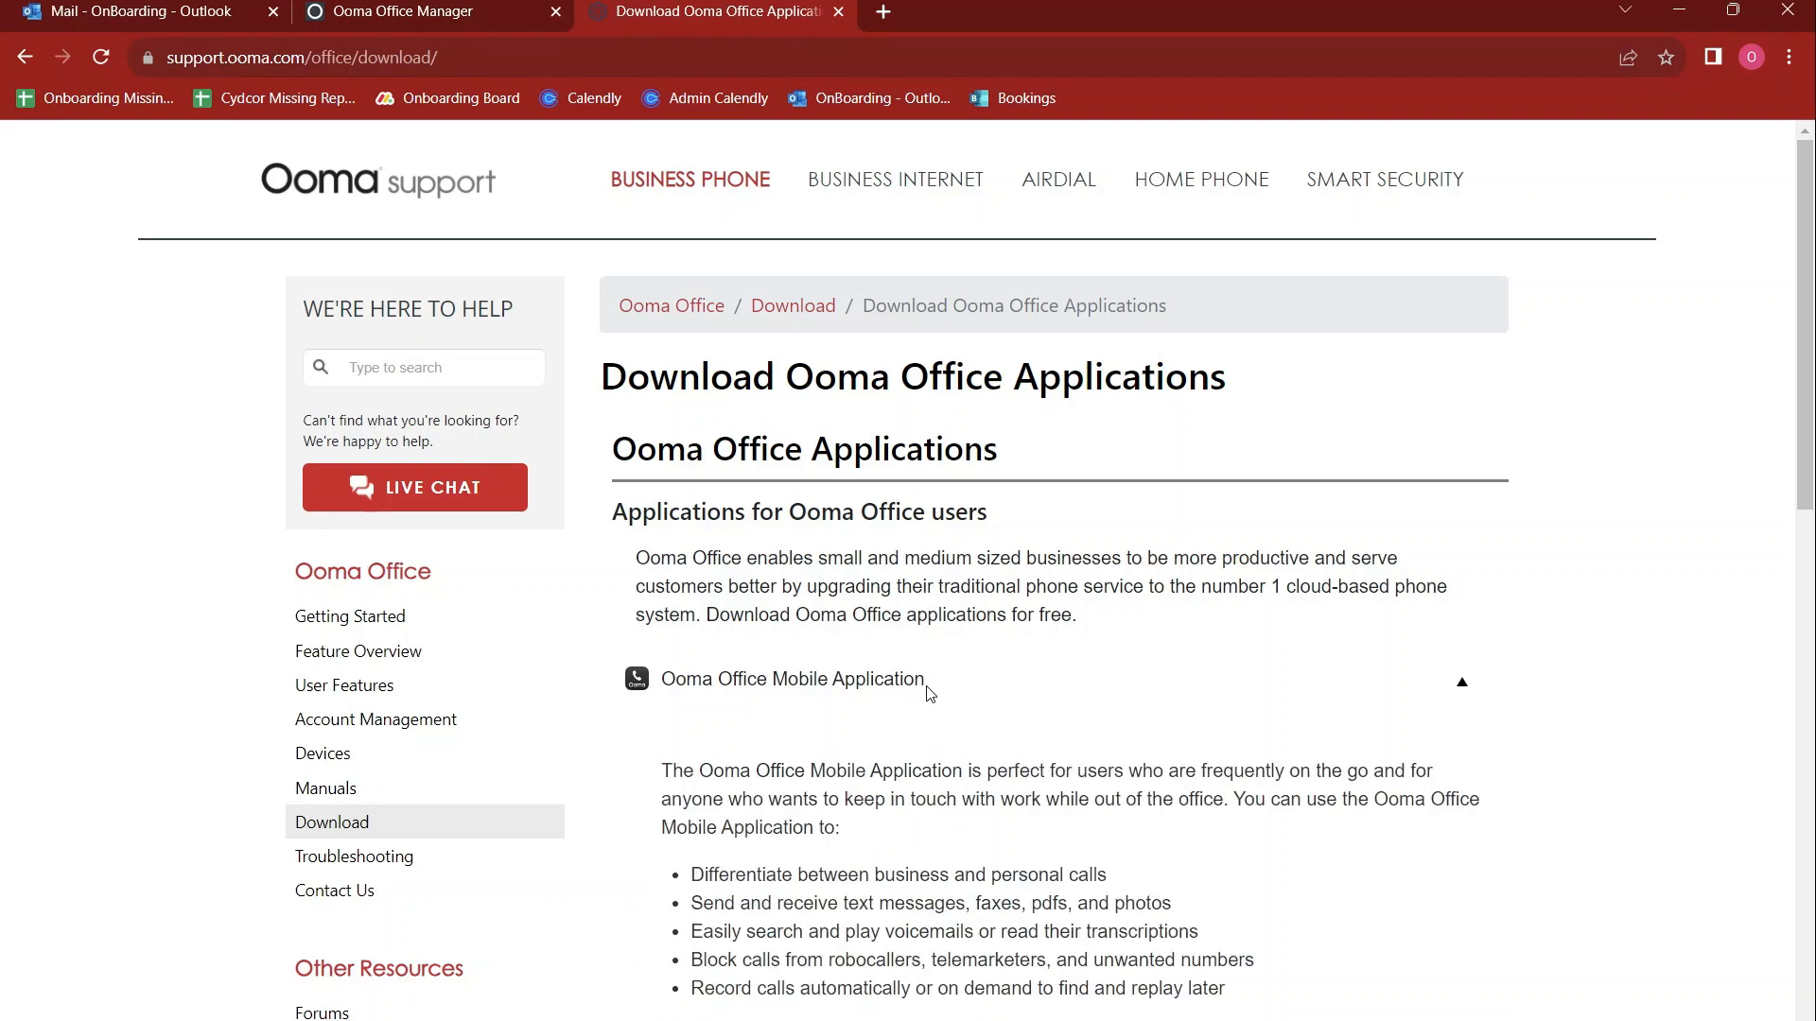
scroll(1103, 685, "down", 3)
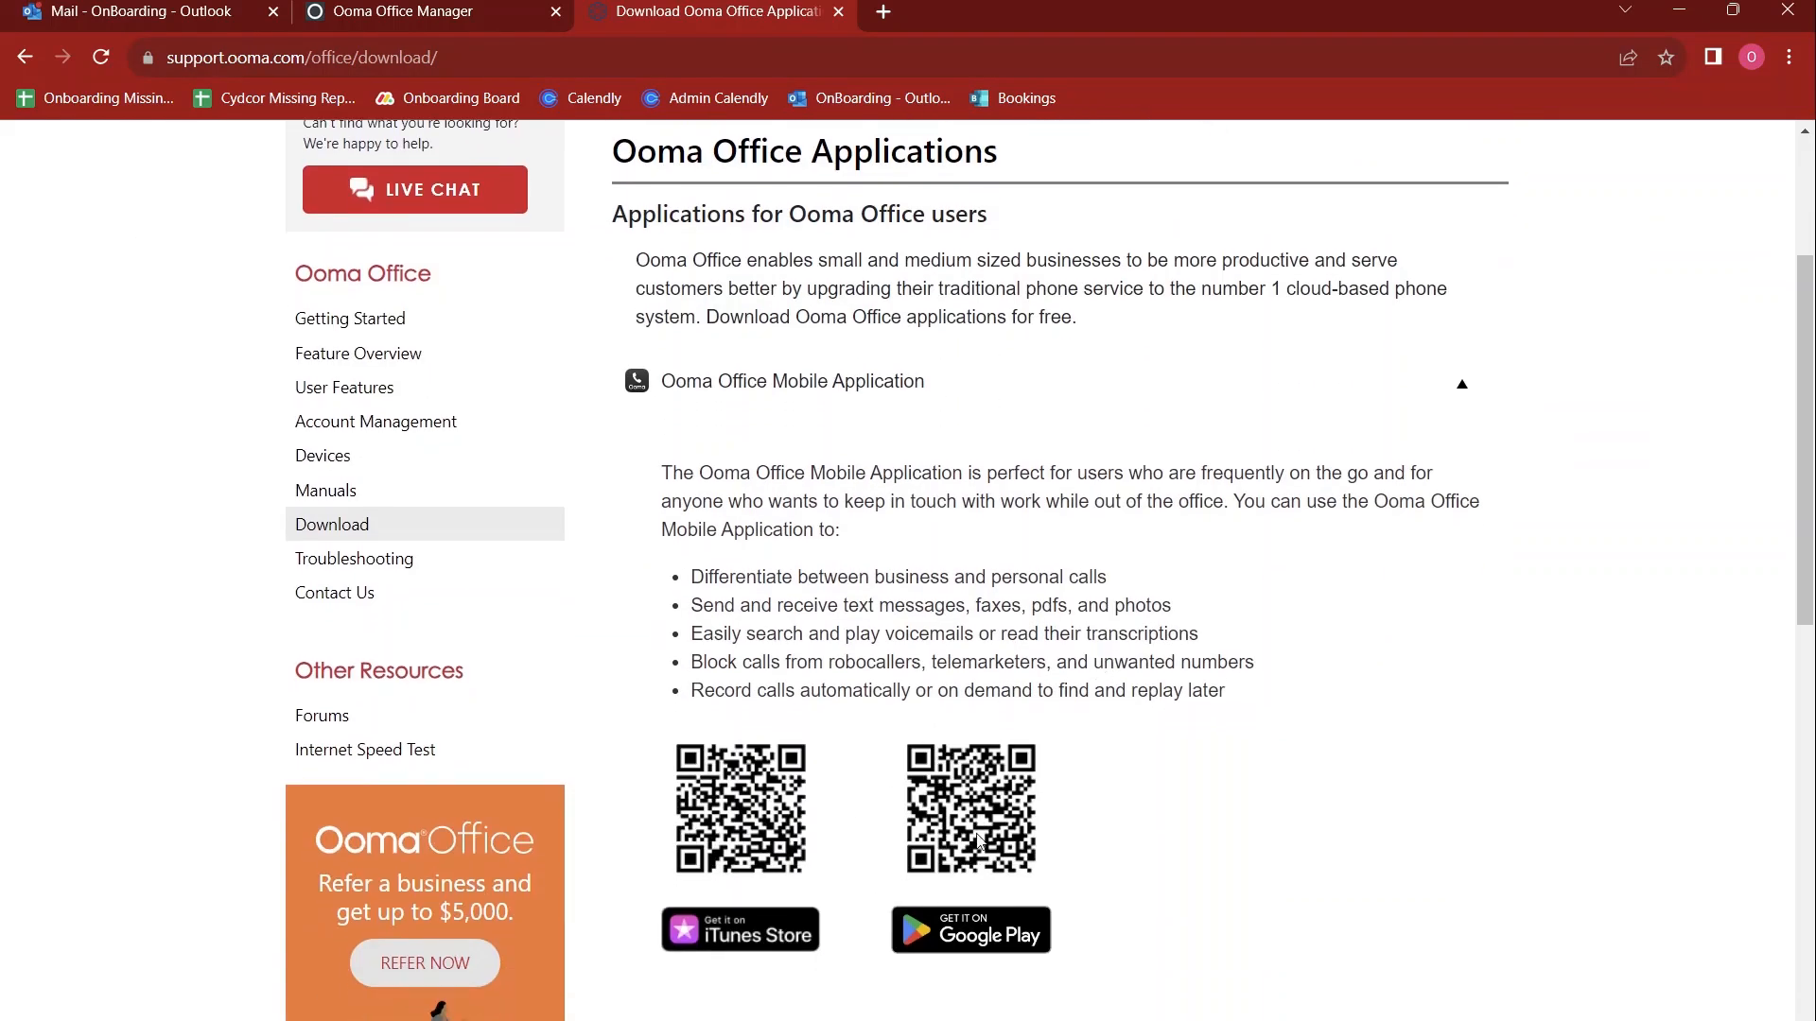
scroll(1007, 799, "down", 3)
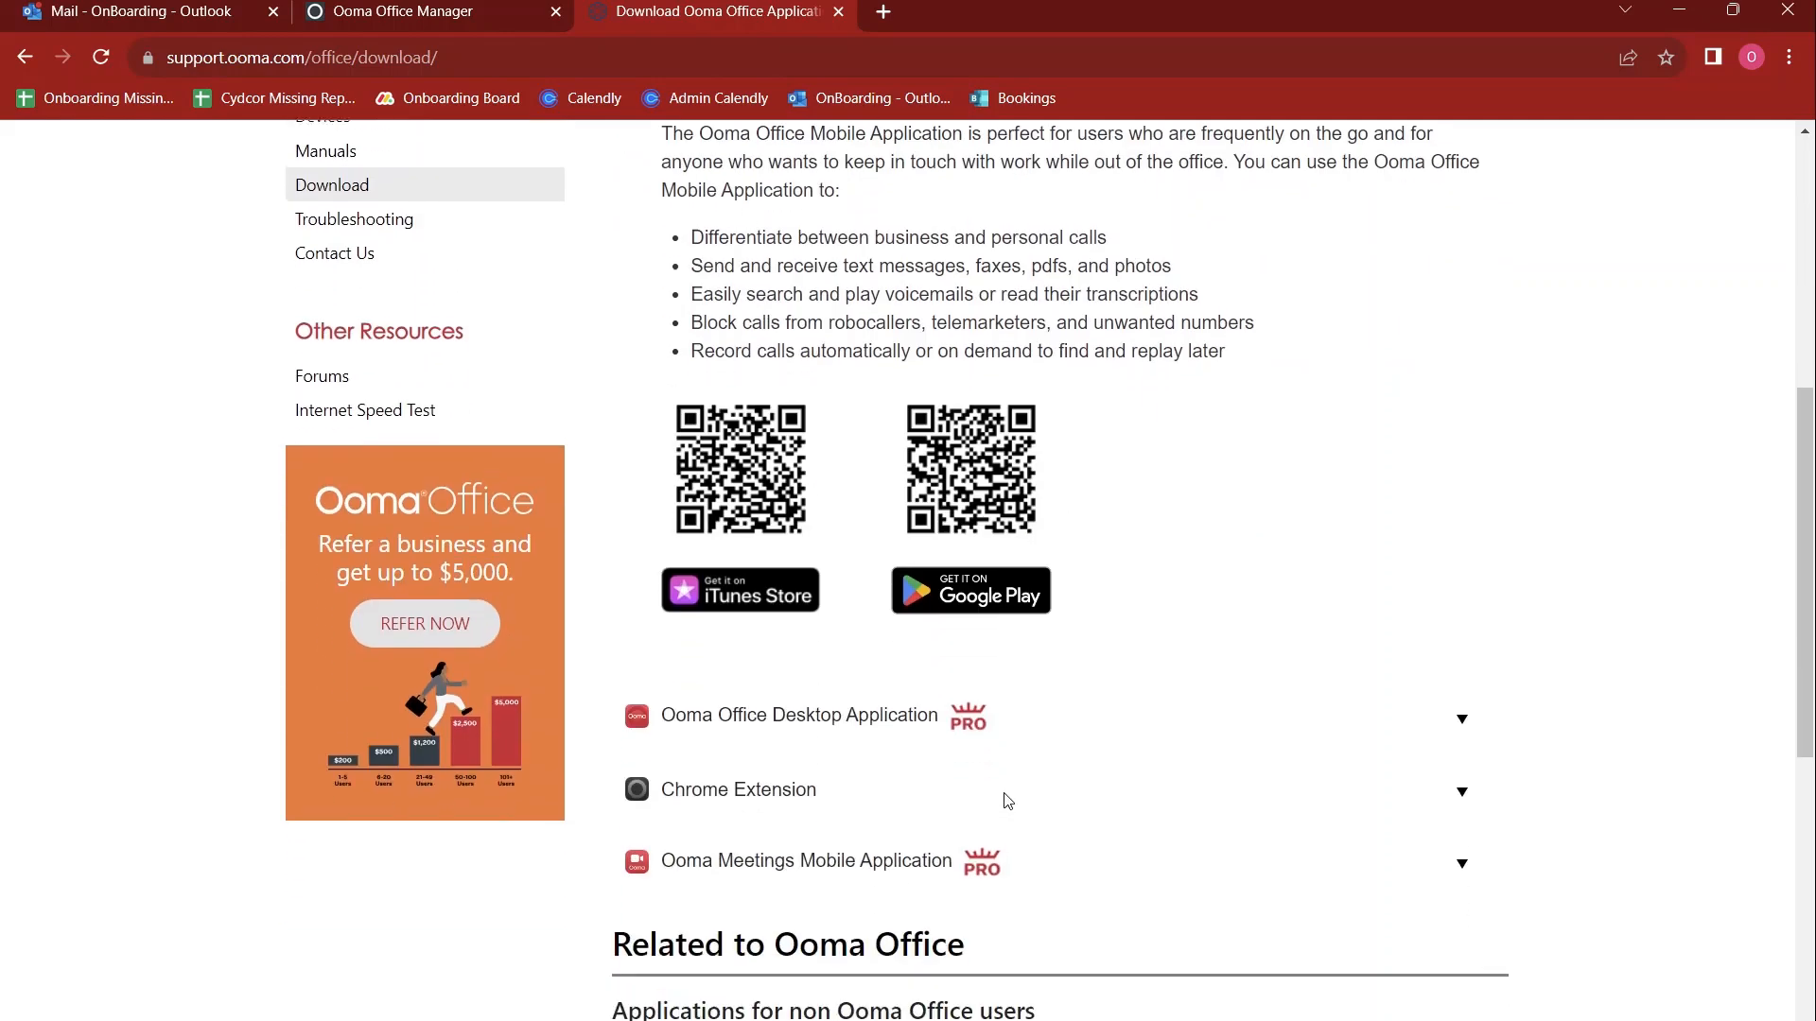
left_click(1091, 714)
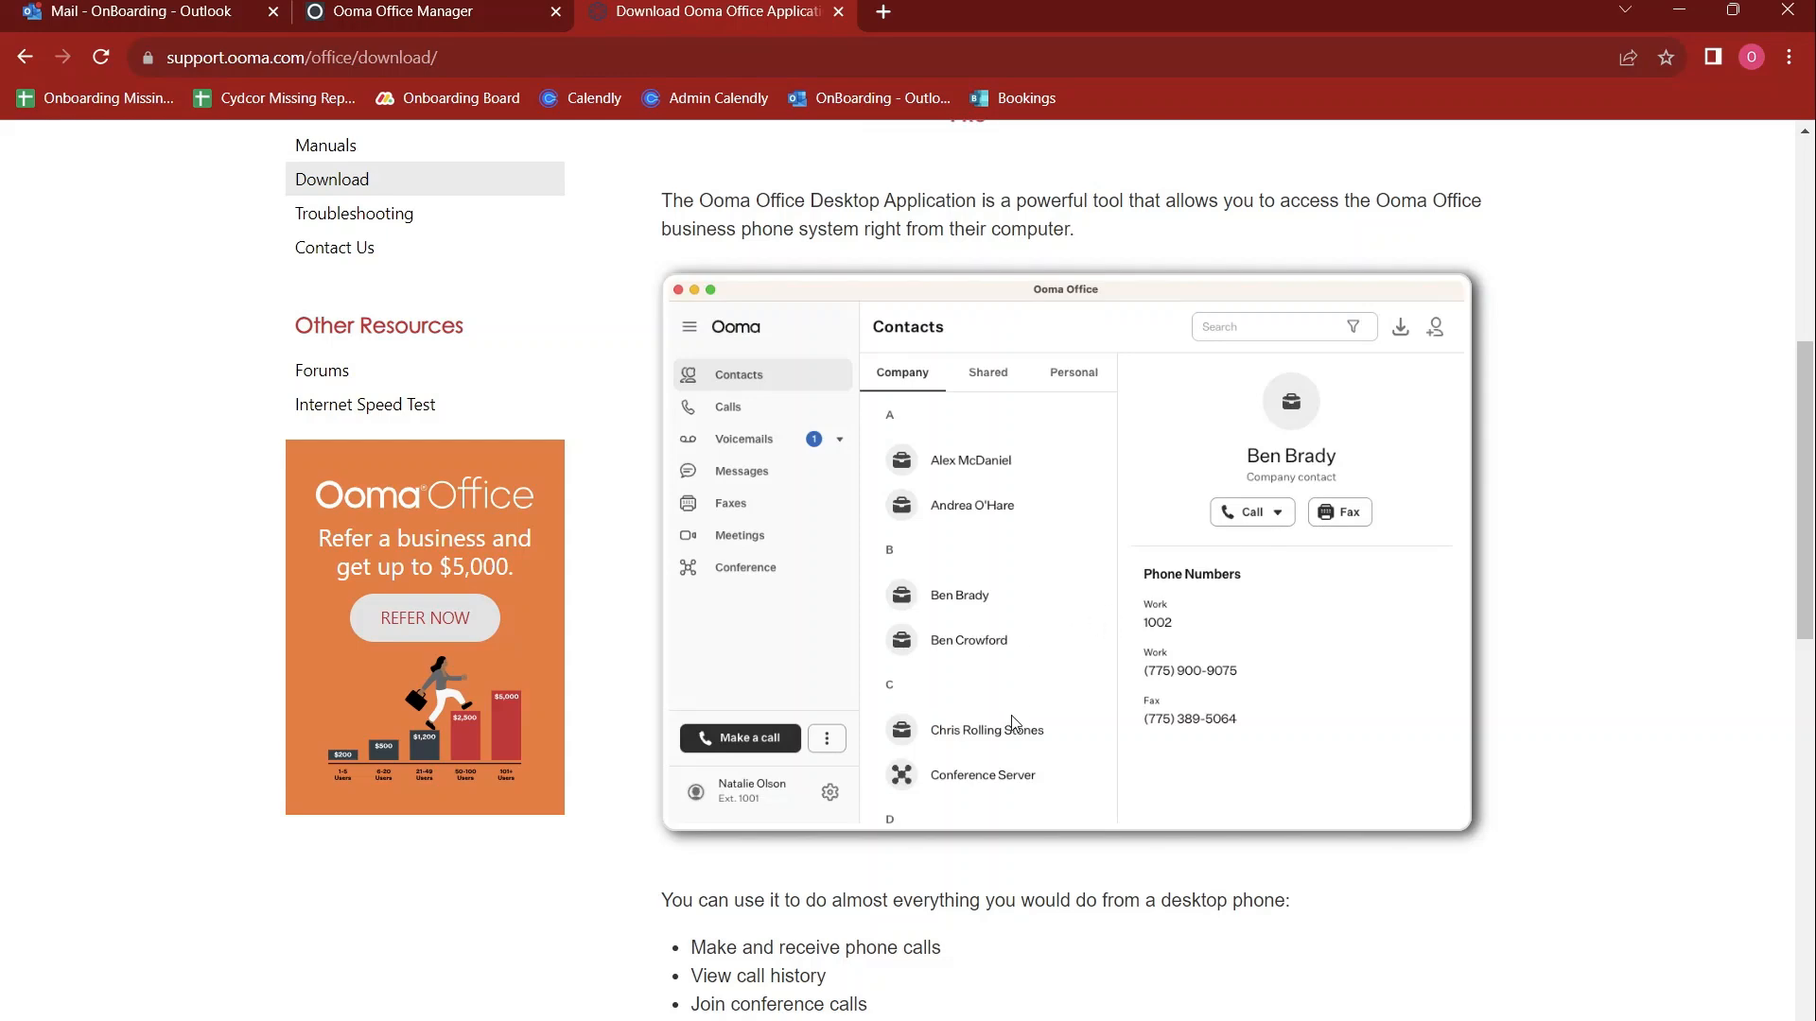
scroll(1012, 722, "down", 7)
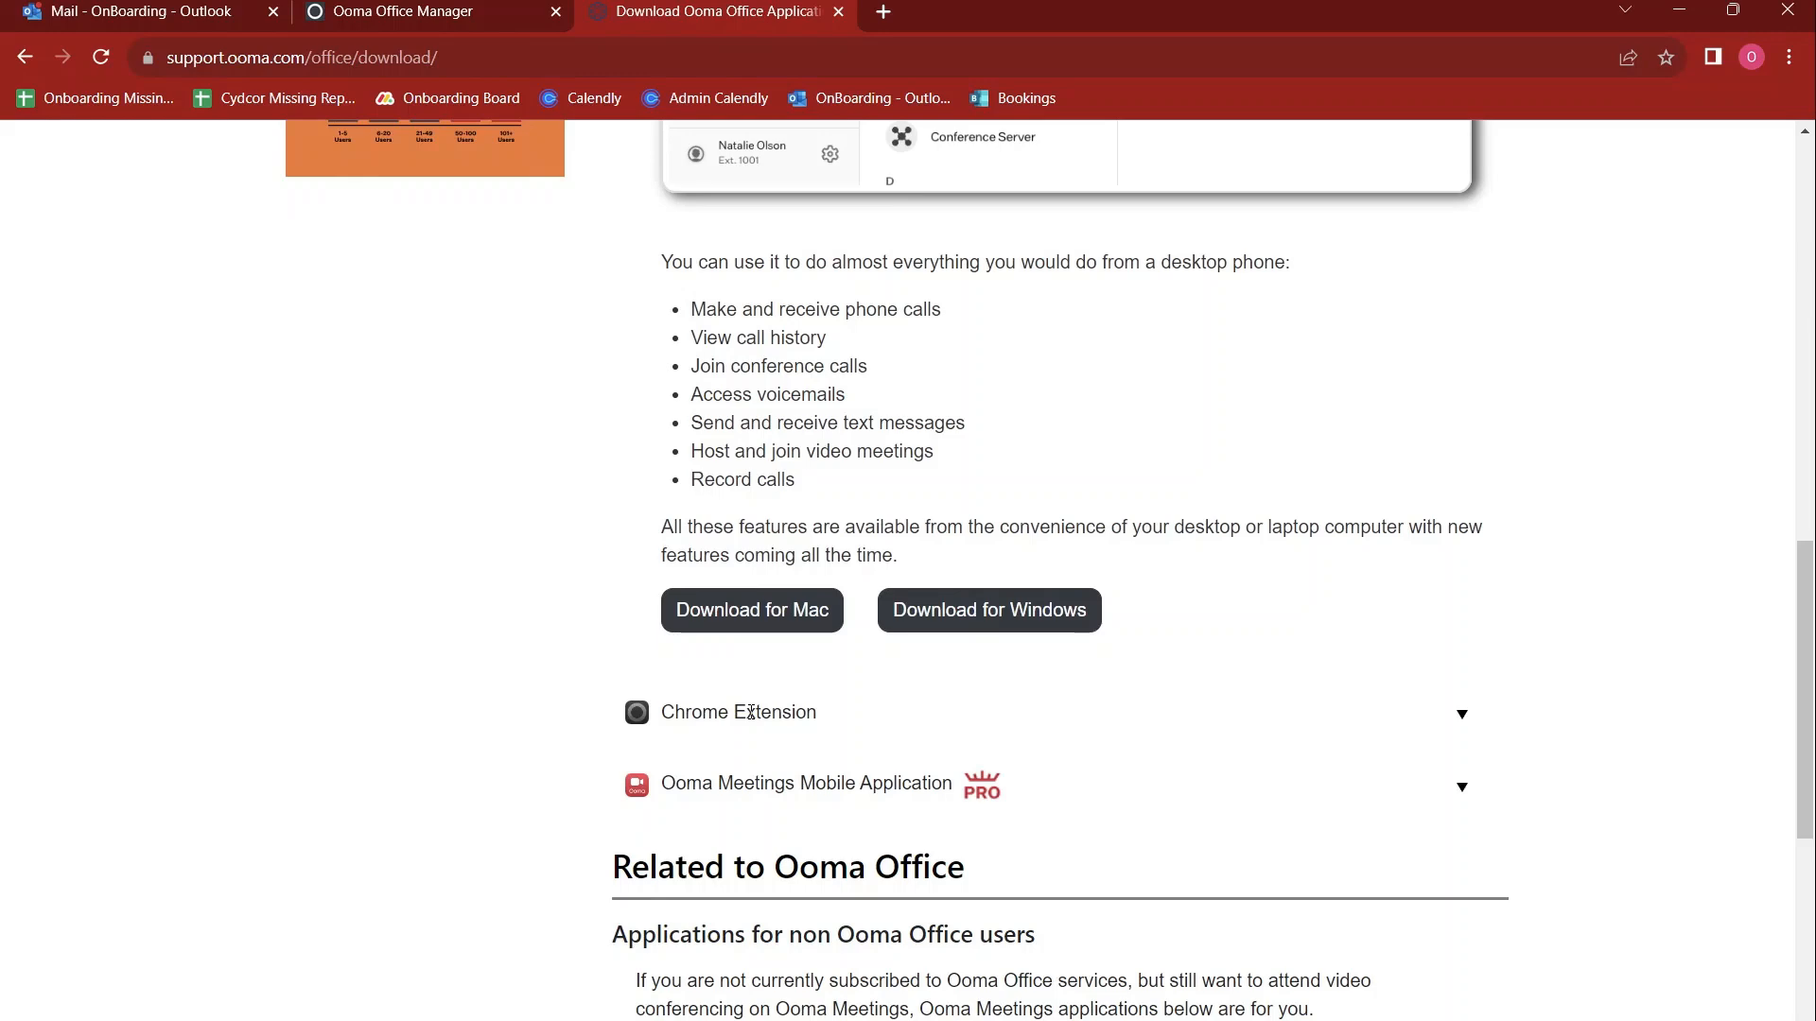
Expand the Chrome Extension section and read its features, the note on receiving calls and the download option
left_click(742, 721)
scroll(1072, 628, "up", 7)
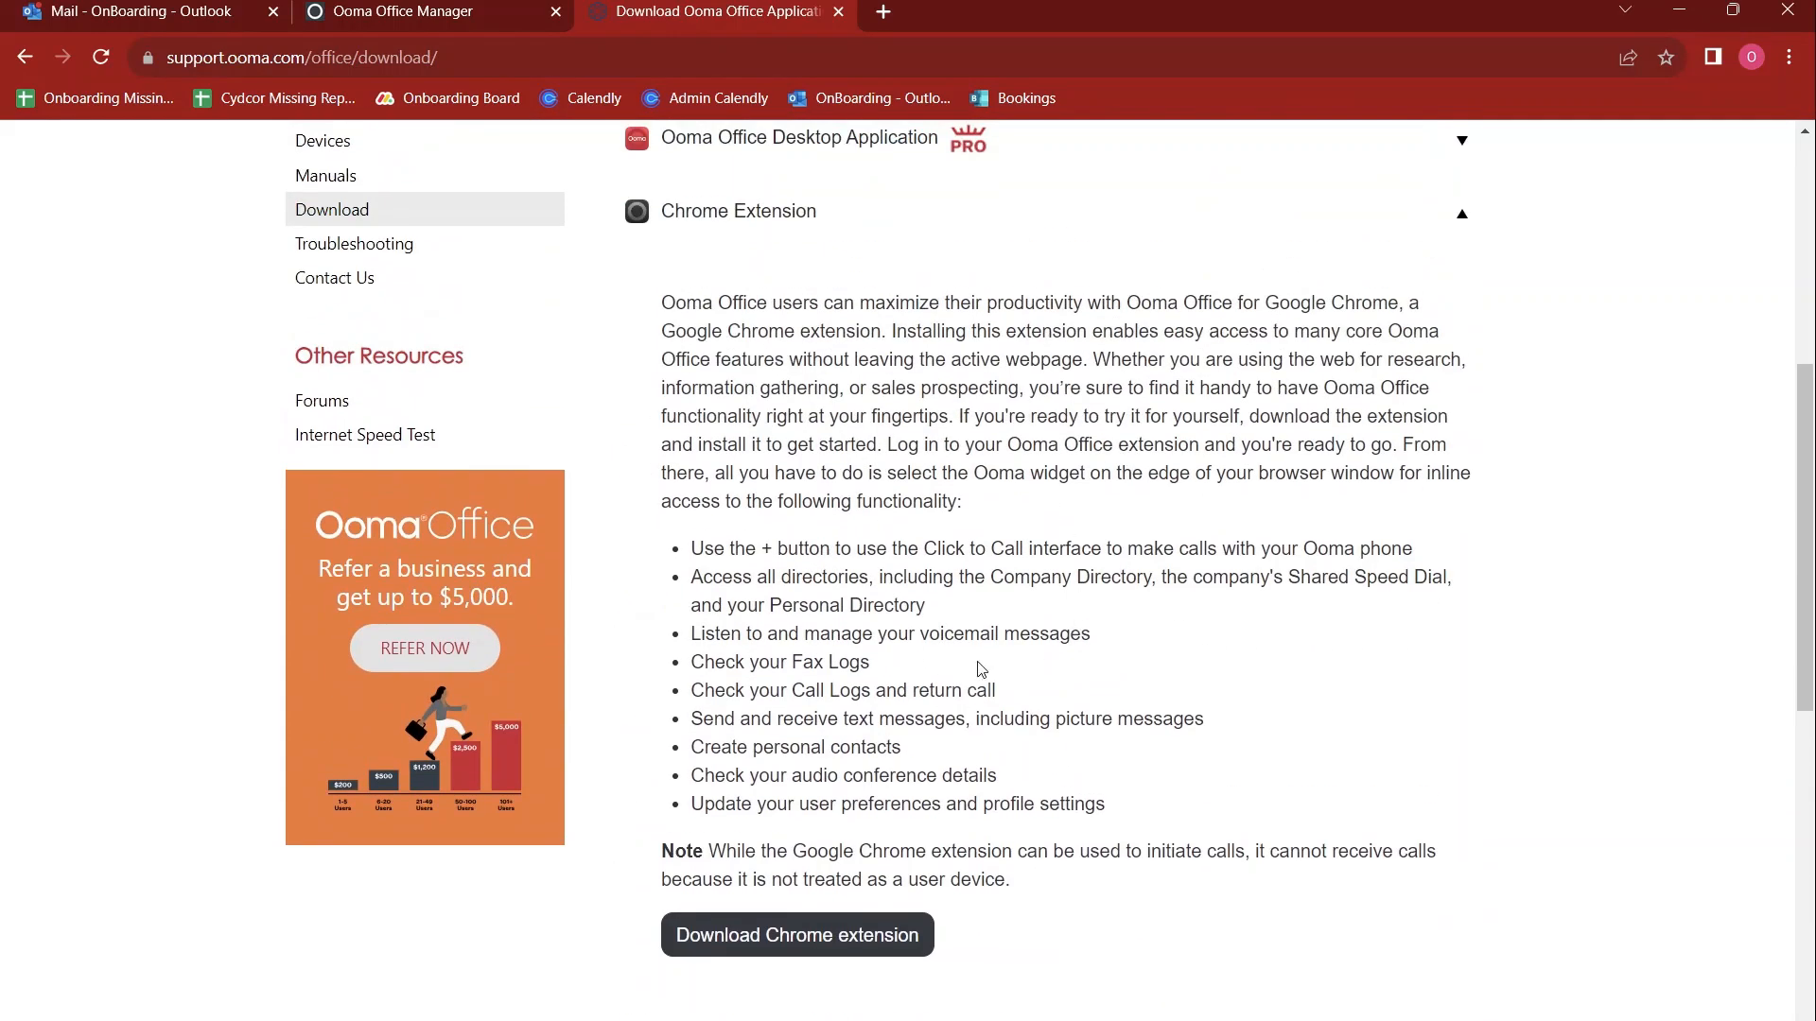
scroll(1007, 726, "down", 1)
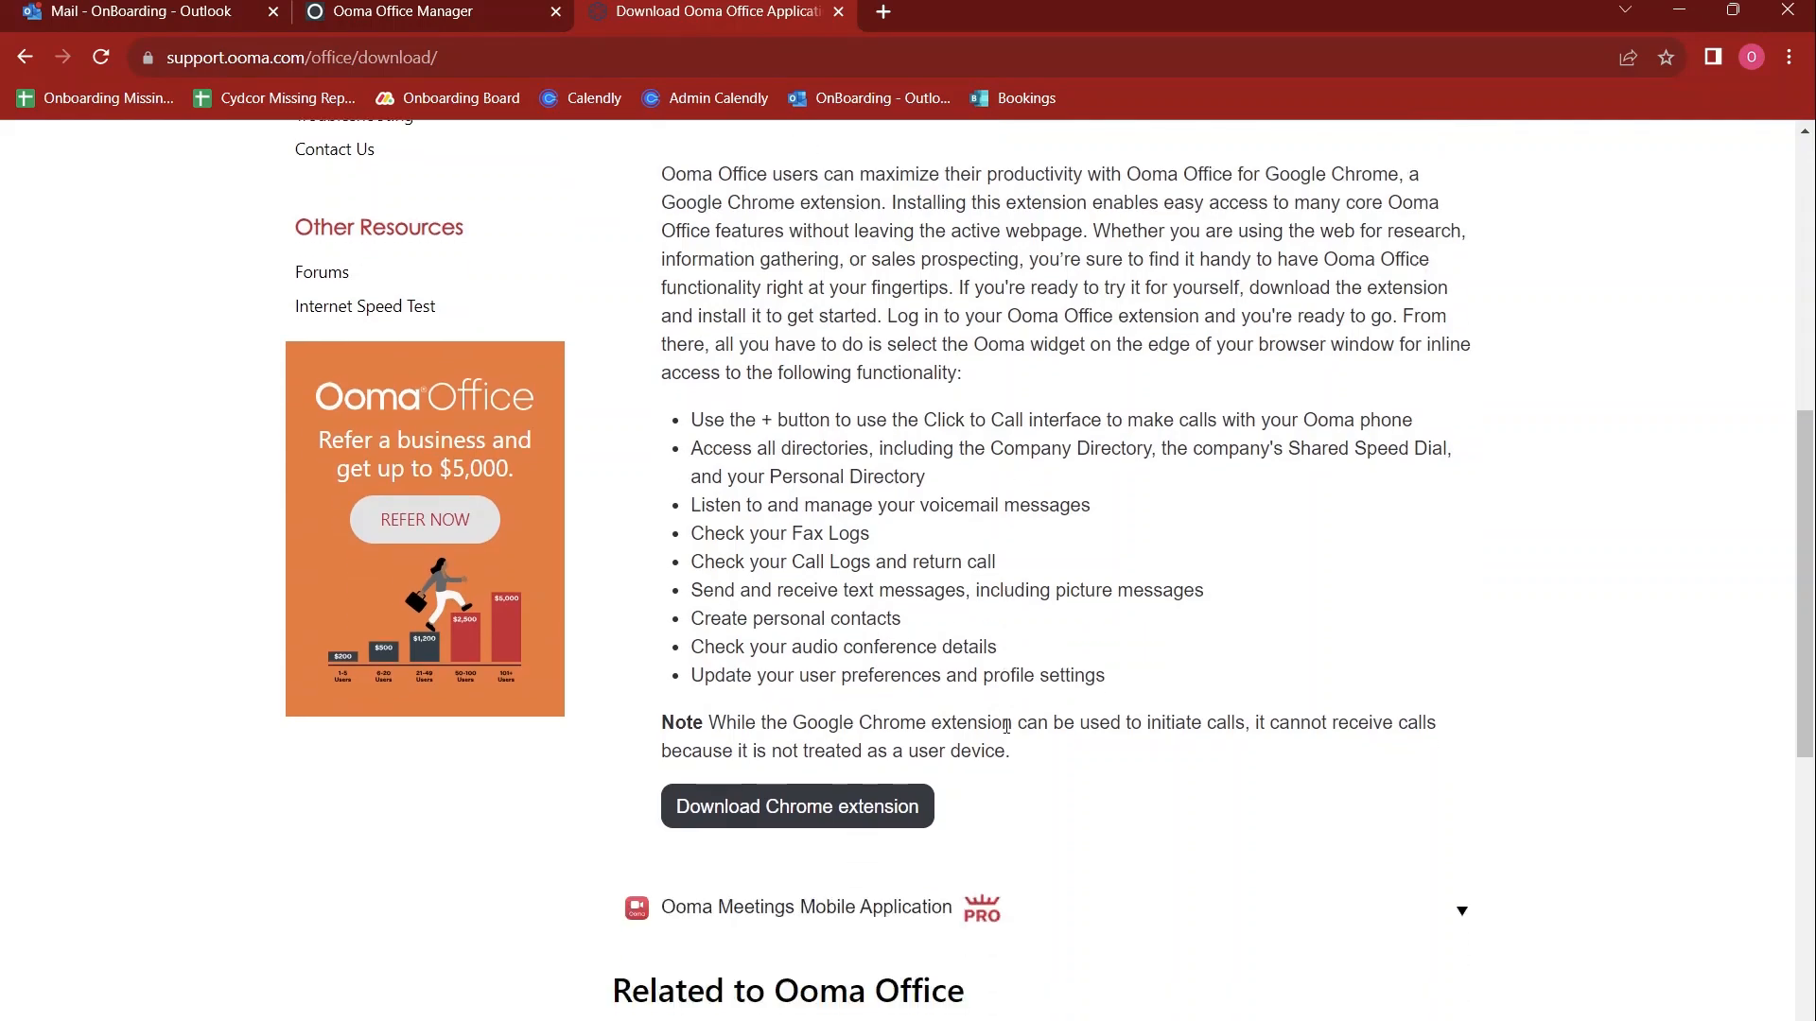
scroll(1007, 730, "up", 8)
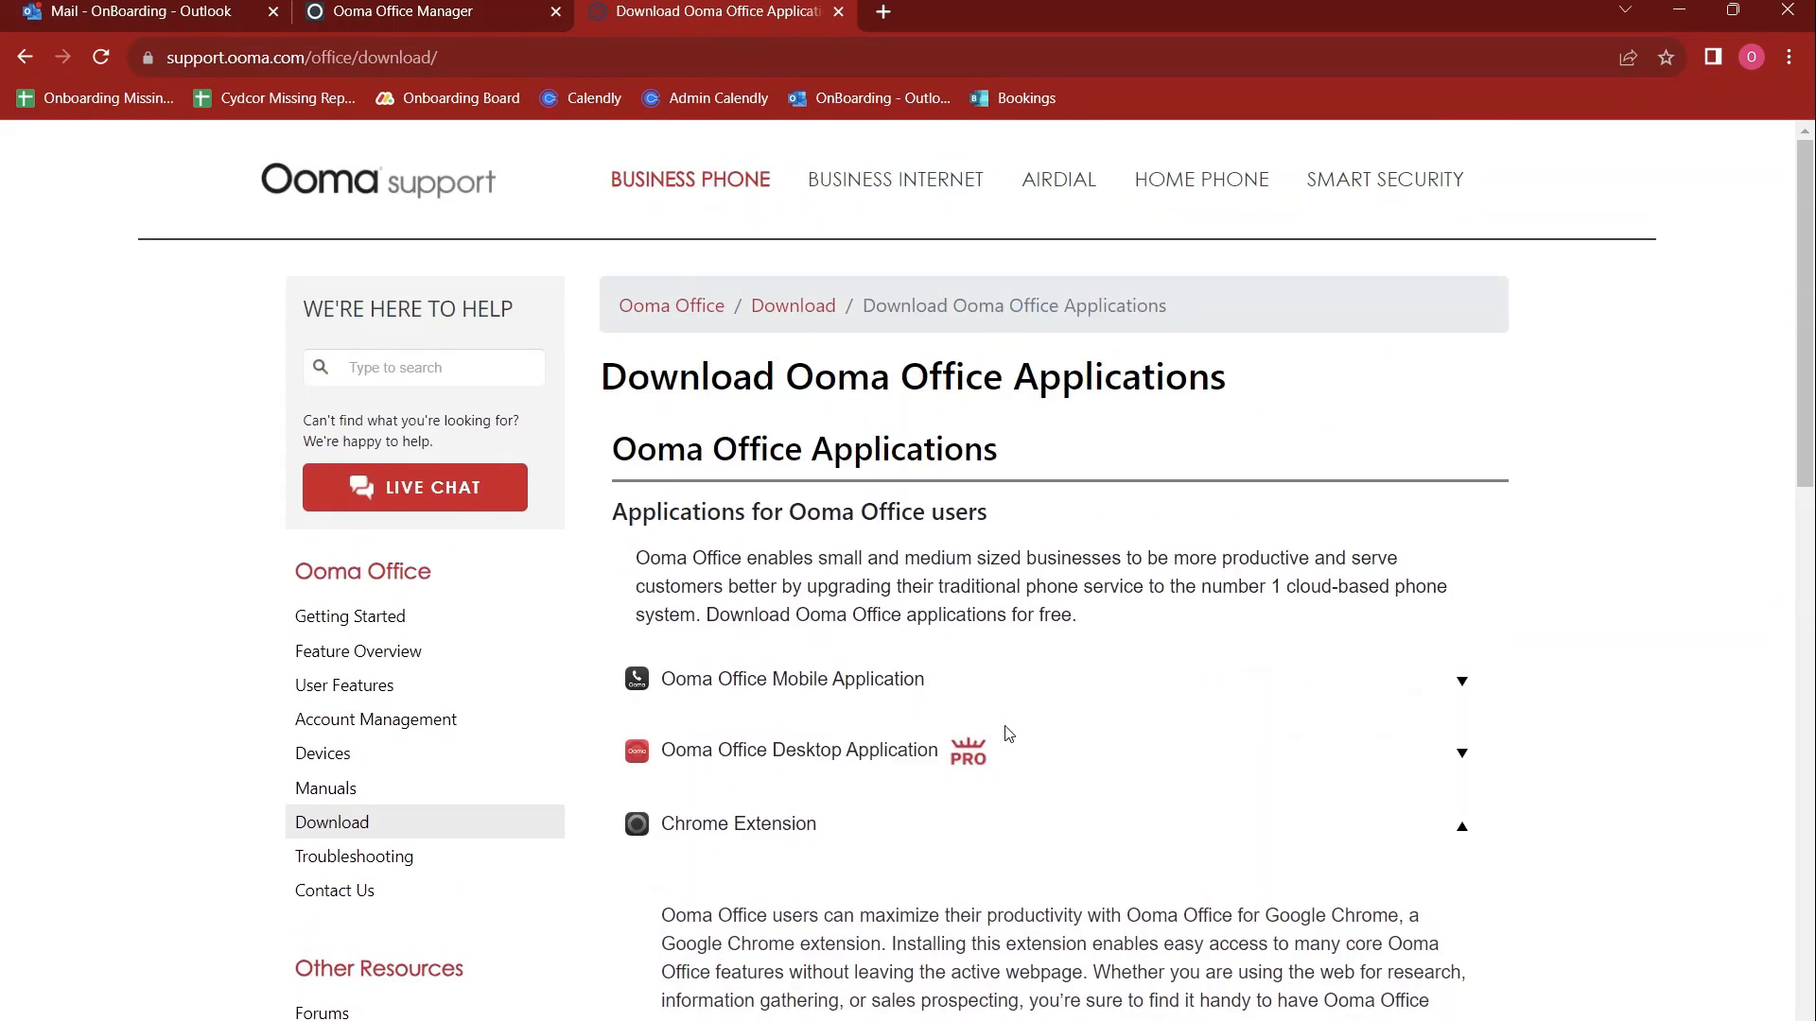